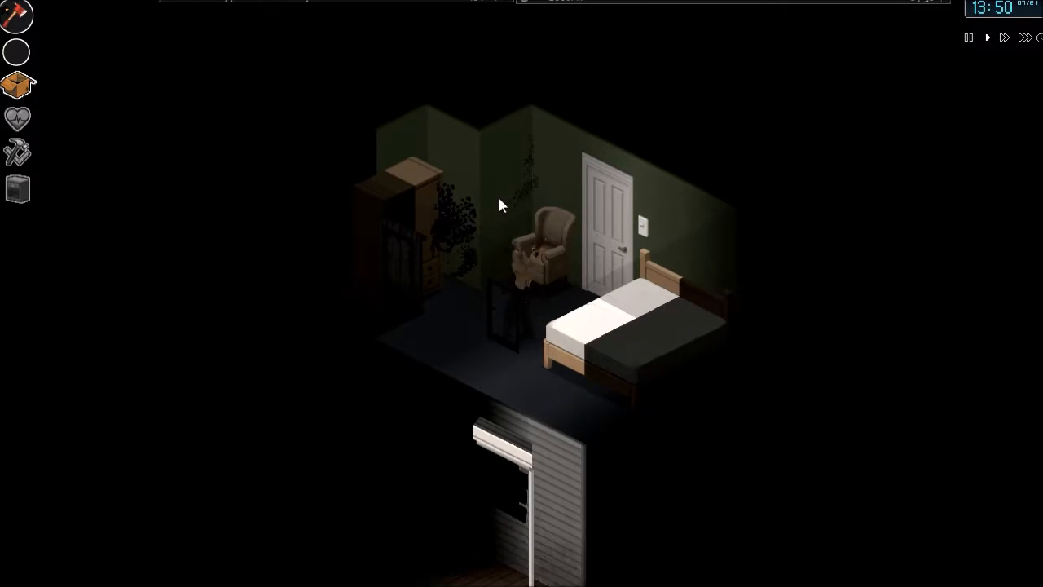
Eat all of the Stir-fry (Fresh Cooked) from the inventory, then close the inventory panels
{"action": "key", "text": "i"}
{"action": "key", "text": "l"}
{"action": "scroll", "coordinate": [466, 256], "scroll_direction": "down", "scroll_amount": 1}
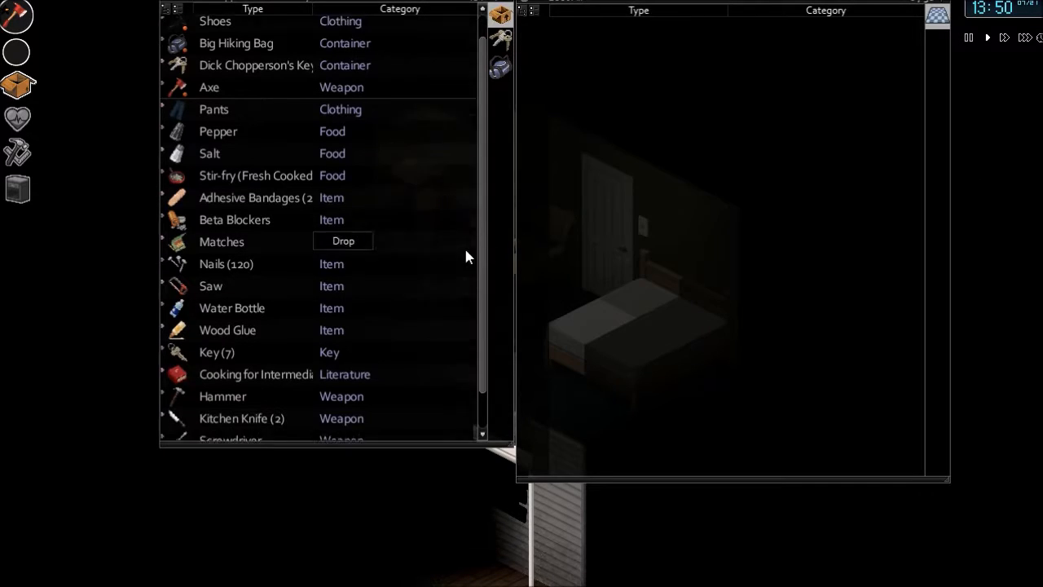
{"action": "scroll", "coordinate": [466, 256], "scroll_direction": "down", "scroll_amount": 1}
{"action": "right_click", "coordinate": [285, 139]}
{"action": "mouse_move", "coordinate": [392, 157]}
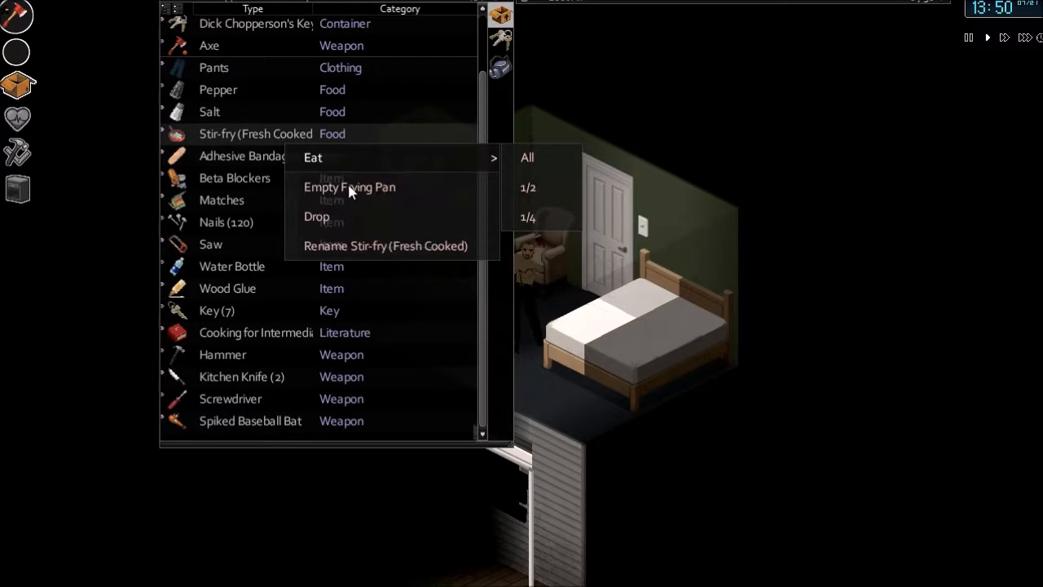
{"action": "left_click", "coordinate": [527, 158]}
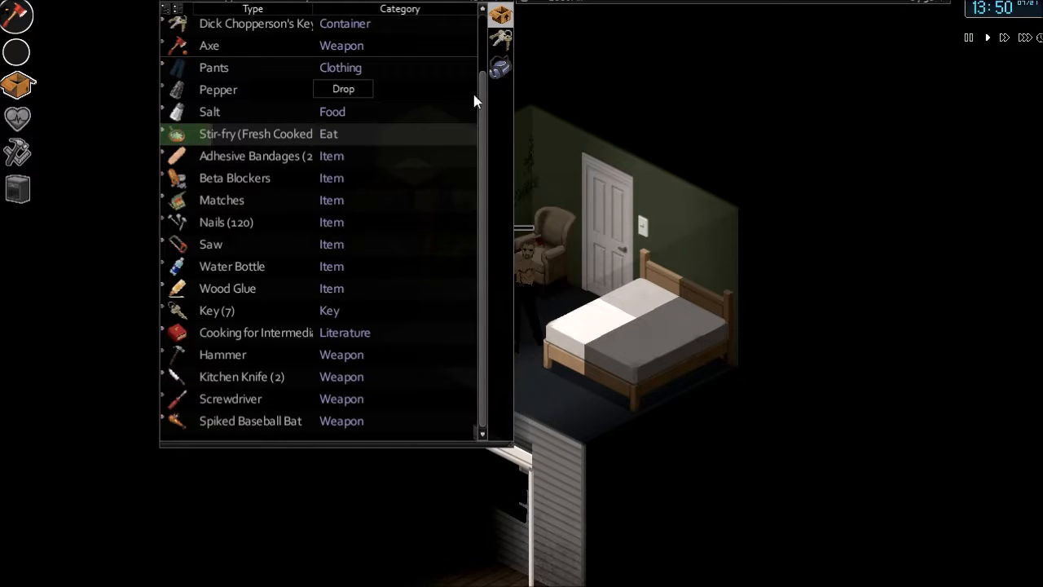
{"action": "left_click", "coordinate": [500, 69]}
{"action": "left_click", "coordinate": [500, 17]}
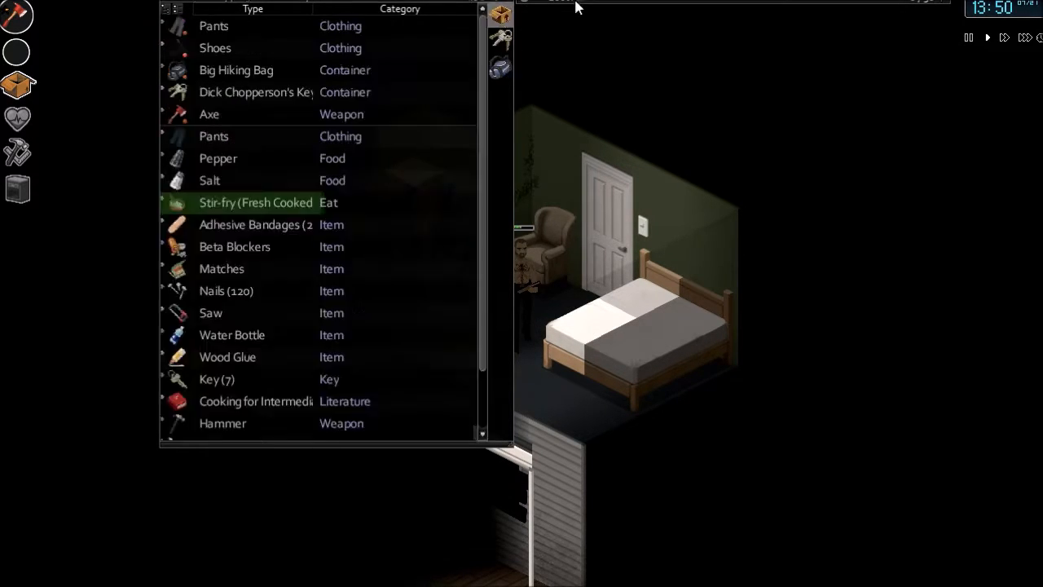
{"action": "key", "text": "i"}
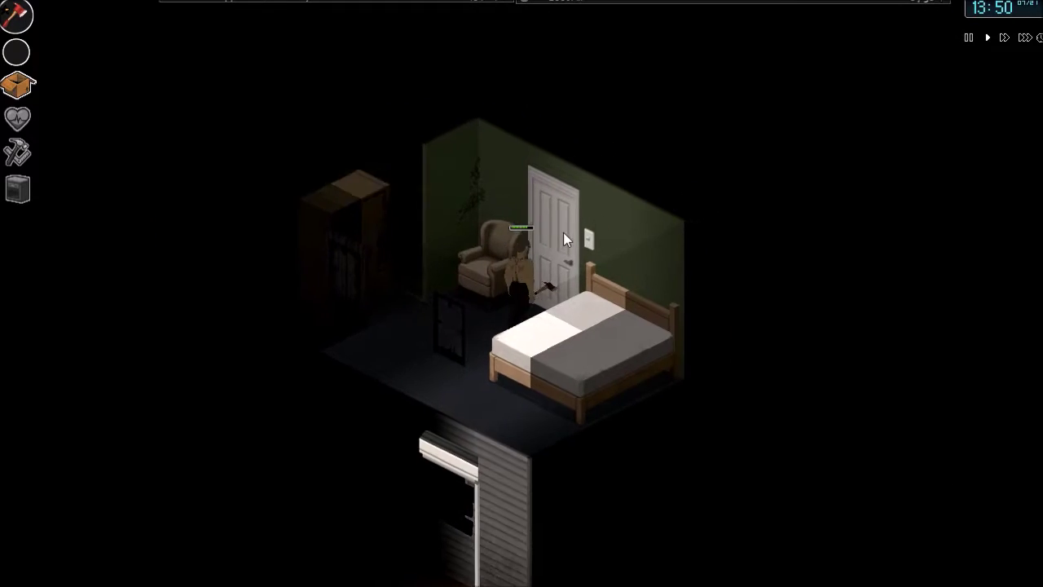
Walk the character out of the bedroom, downstairs and into the kitchen beside the fridge
{"action": "key", "text": "e"}
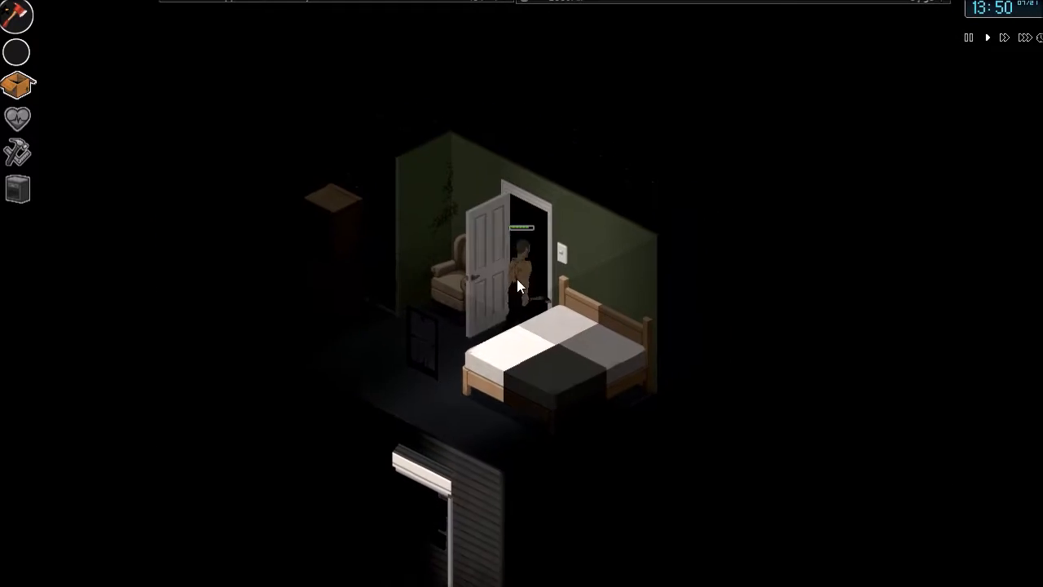
{"action": "key", "text": "w"}
{"action": "key", "text": "w"}
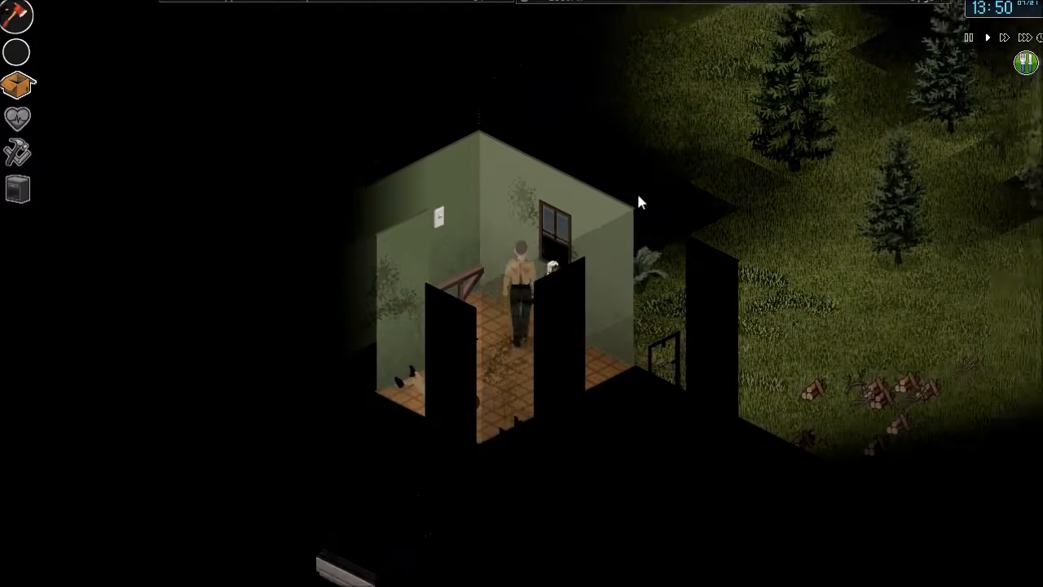
{"action": "key", "text": "d"}
{"action": "key", "text": "s"}
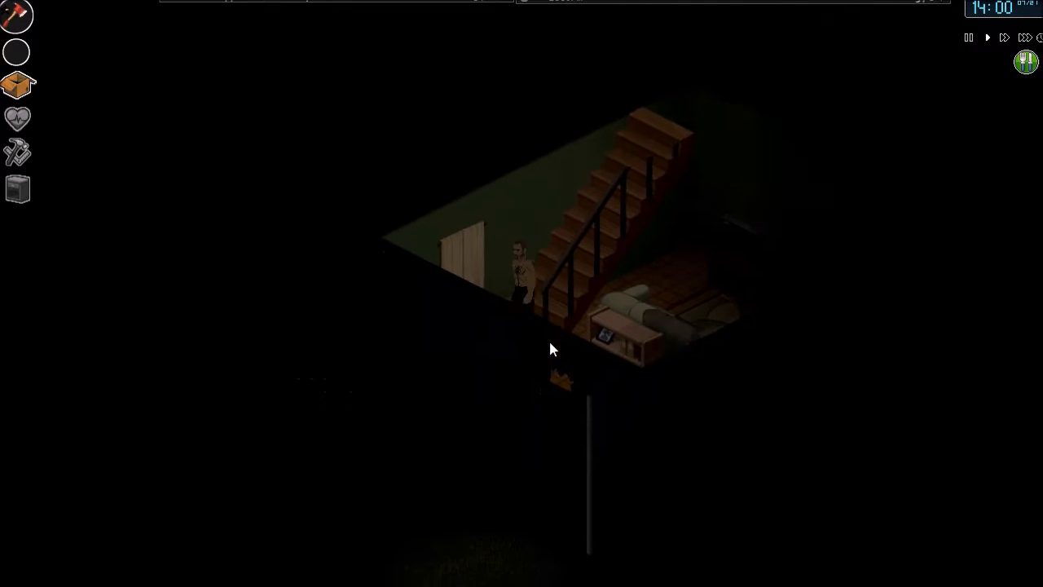
{"action": "key", "text": "d"}
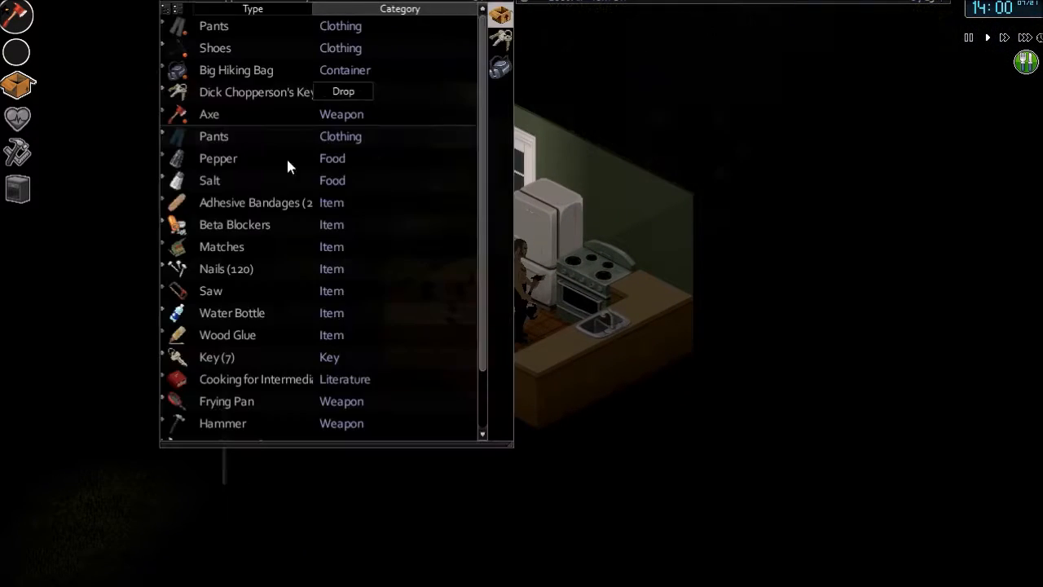
Create a stir-fry from dry ramen noodles in the frying pan and season it with salt and pepper
{"action": "right_click", "coordinate": [241, 404]}
{"action": "mouse_move", "coordinate": [295, 413]}
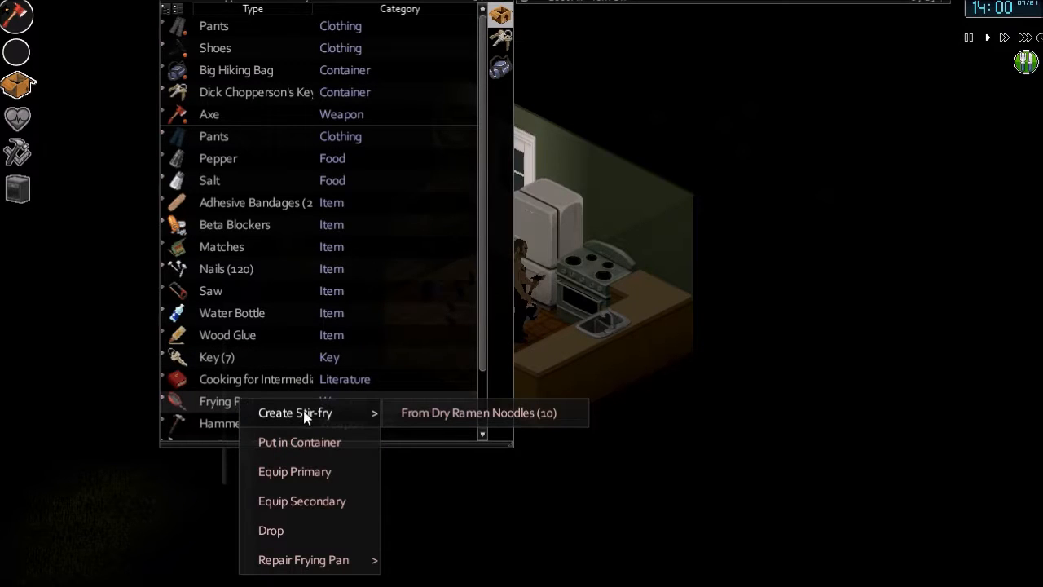
{"action": "left_click", "coordinate": [511, 415]}
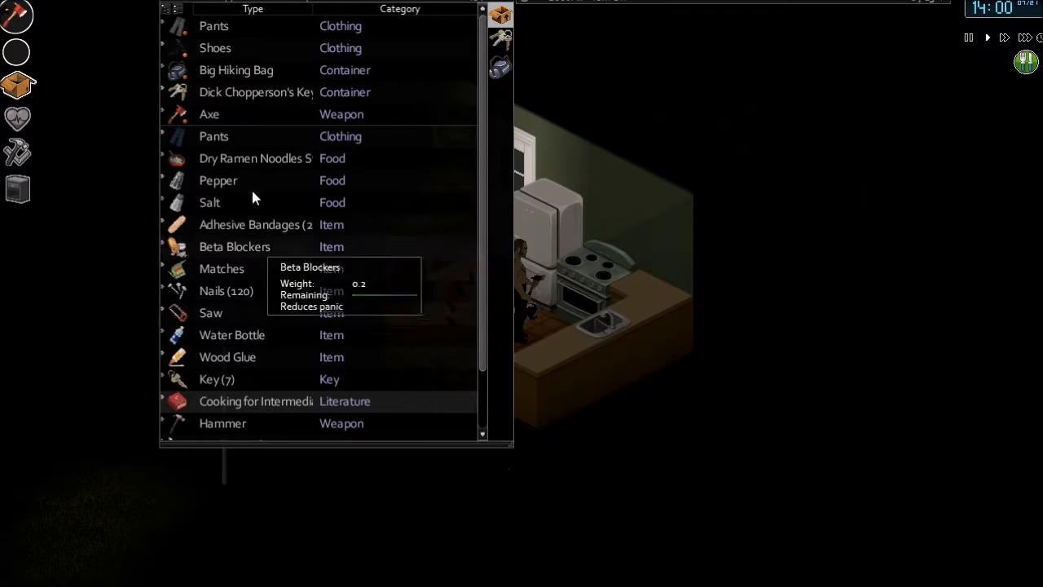
{"action": "right_click", "coordinate": [259, 163]}
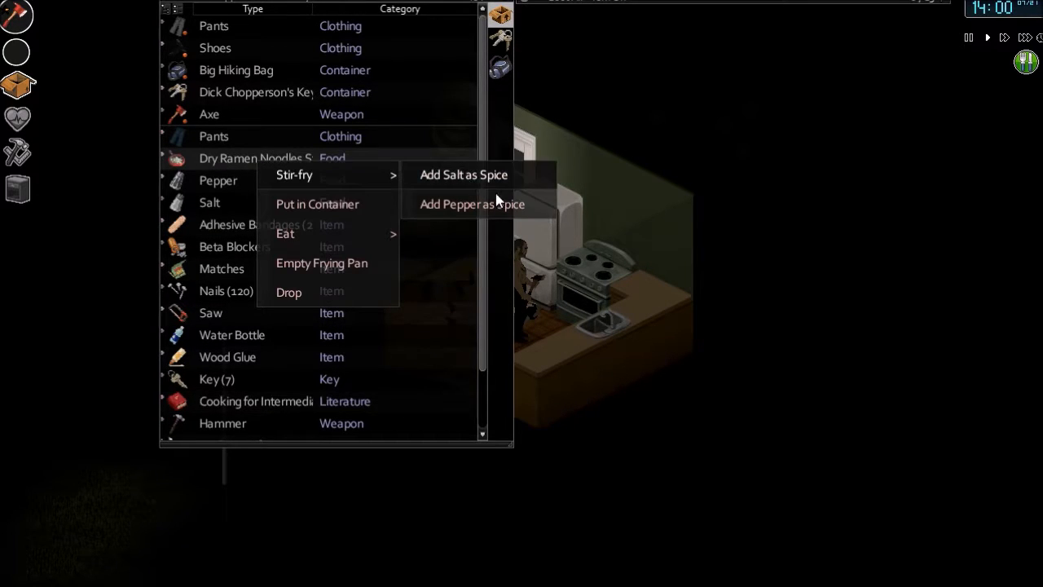
{"action": "left_click", "coordinate": [473, 204]}
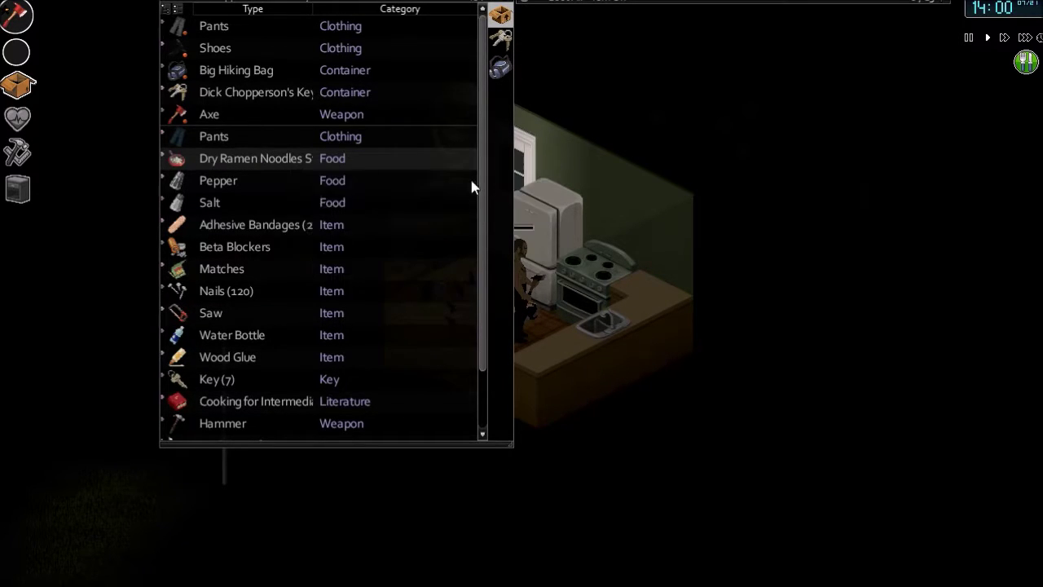
{"action": "right_click", "coordinate": [278, 165]}
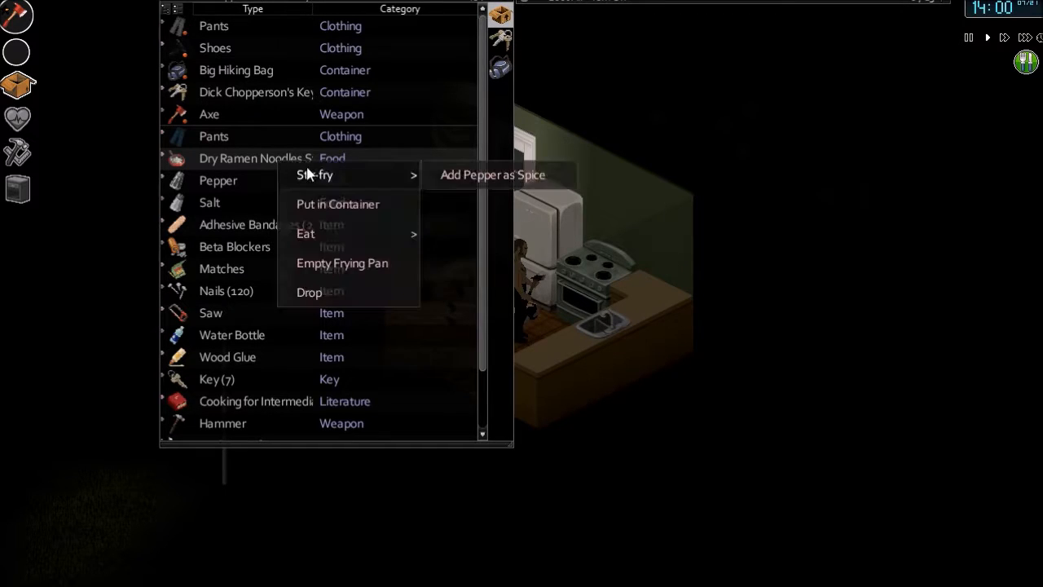
{"action": "left_click", "coordinate": [493, 175]}
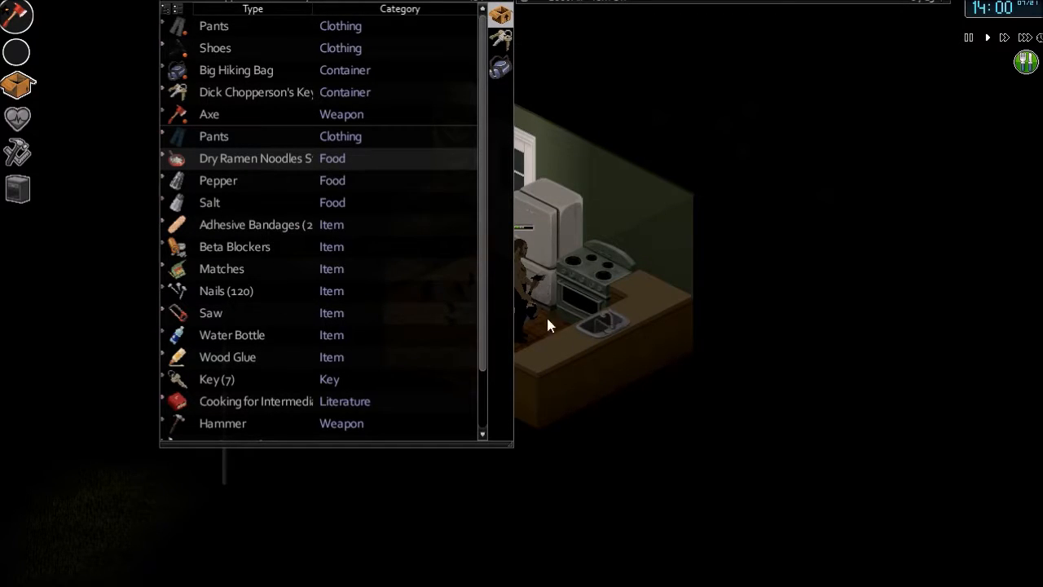
Add a fresh egg, a fresh tomato and uncooked steak to the stir-fry, then close the inventory
{"action": "left_click", "coordinate": [615, 17]}
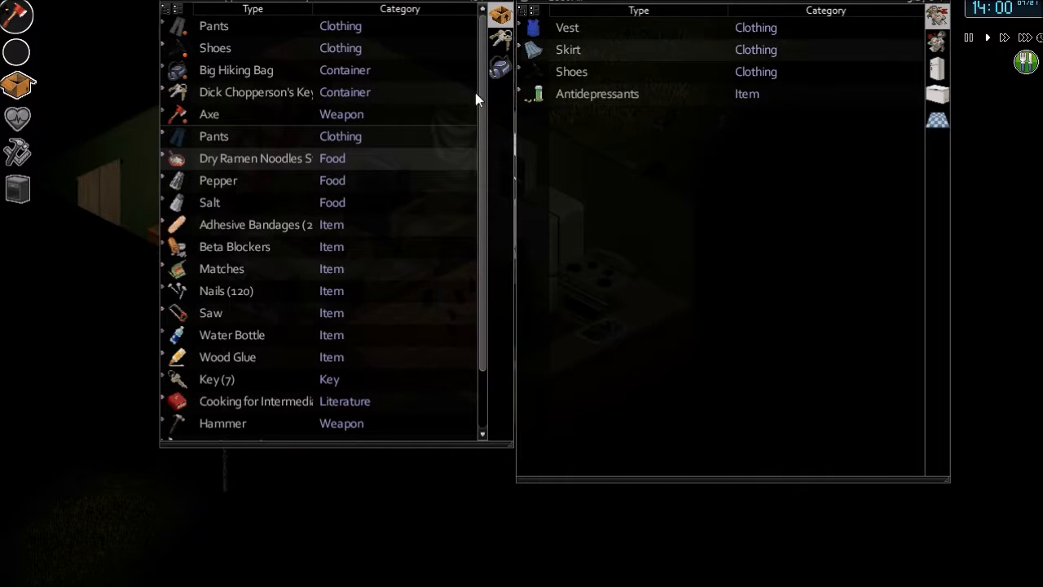
{"action": "right_click", "coordinate": [259, 158]}
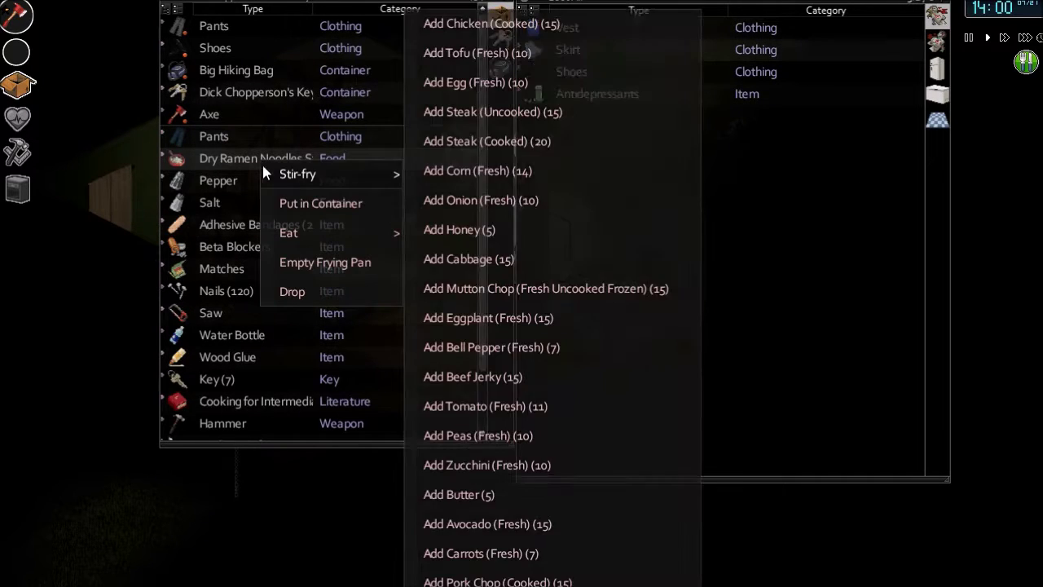
{"action": "left_click", "coordinate": [475, 82]}
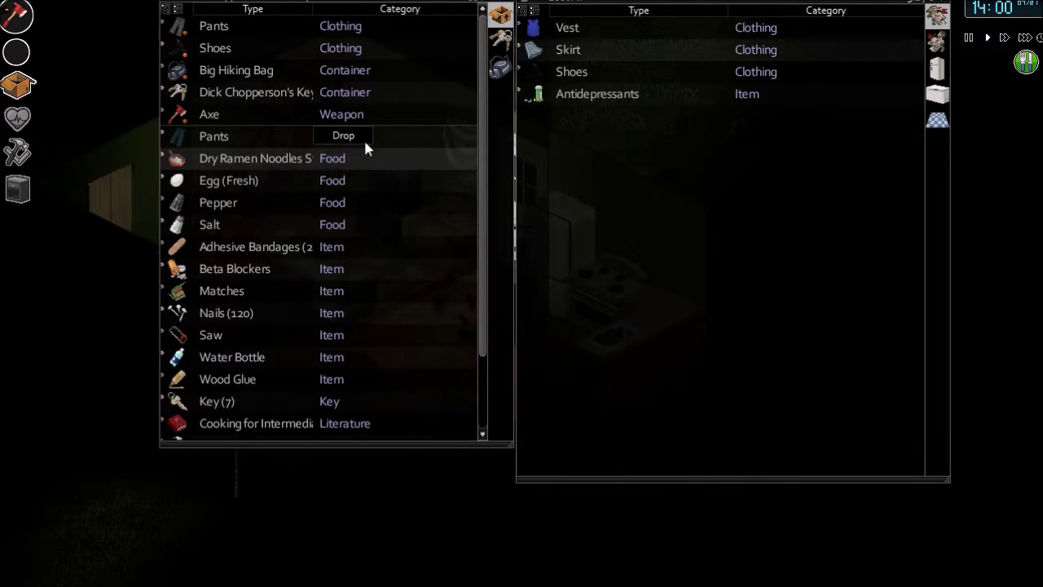
{"action": "right_click", "coordinate": [269, 163]}
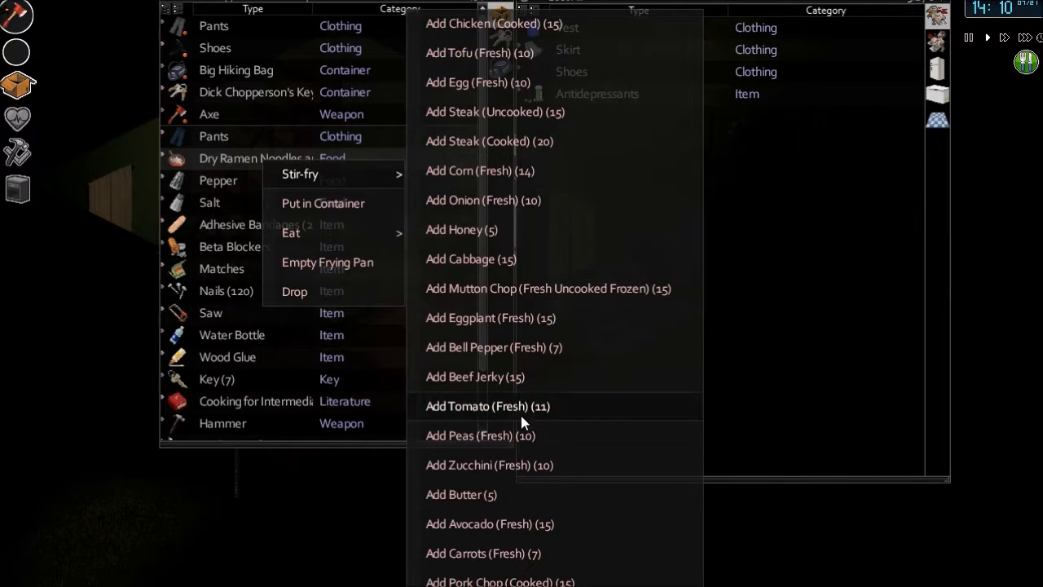
{"action": "left_click", "coordinate": [487, 406]}
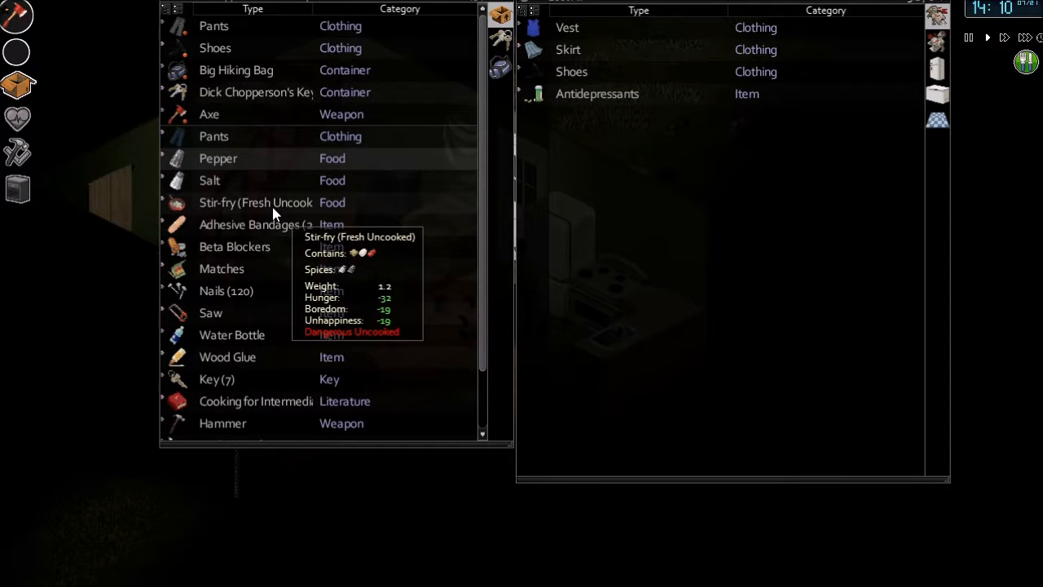
{"action": "right_click", "coordinate": [273, 206]}
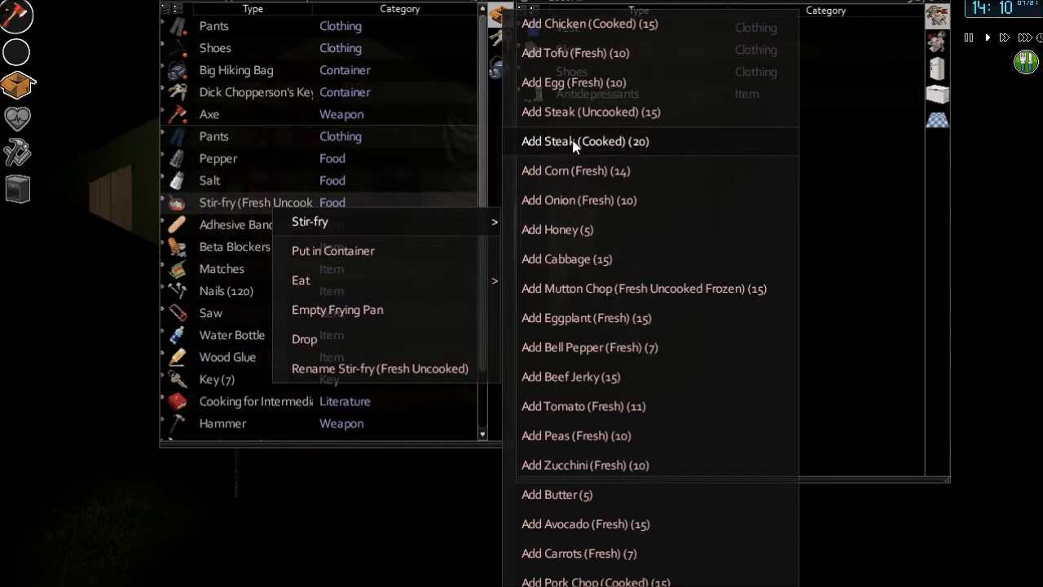
{"action": "left_click", "coordinate": [591, 113]}
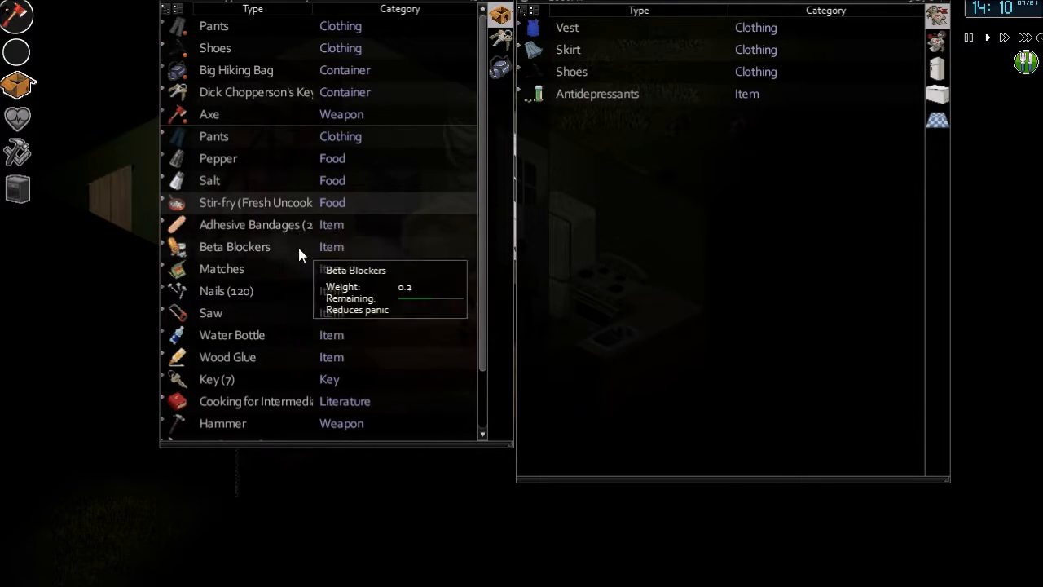
{"action": "key", "text": "Tab"}
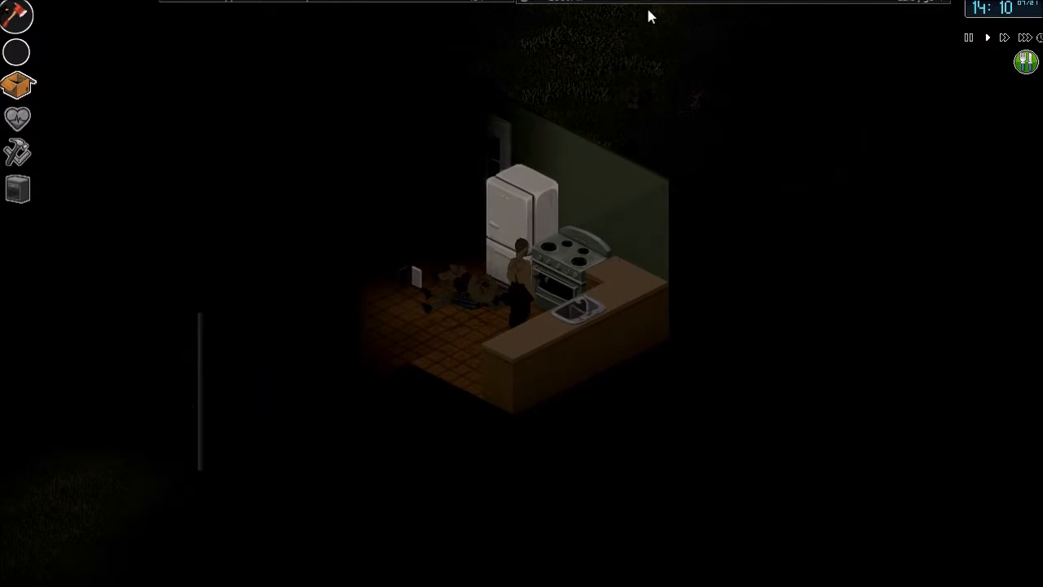
Move the Stir-fry (Fresh Uncooked) from the inventory into the oven
{"action": "left_click", "coordinate": [938, 65]}
{"action": "mouse_move", "coordinate": [719, 3]}
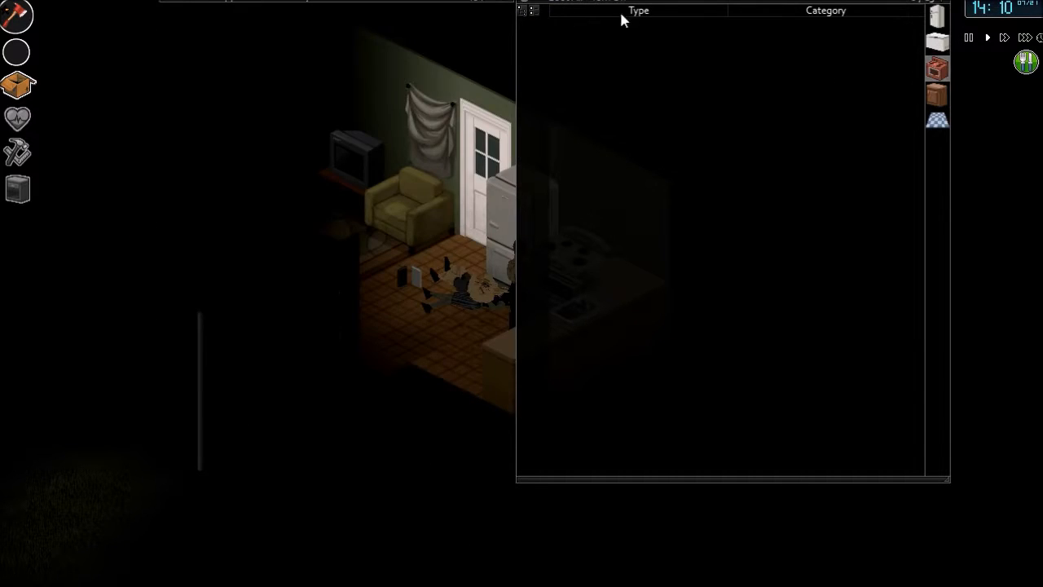
{"action": "left_click_drag", "start_coordinate": [256, 203], "coordinate": [635, 159]}
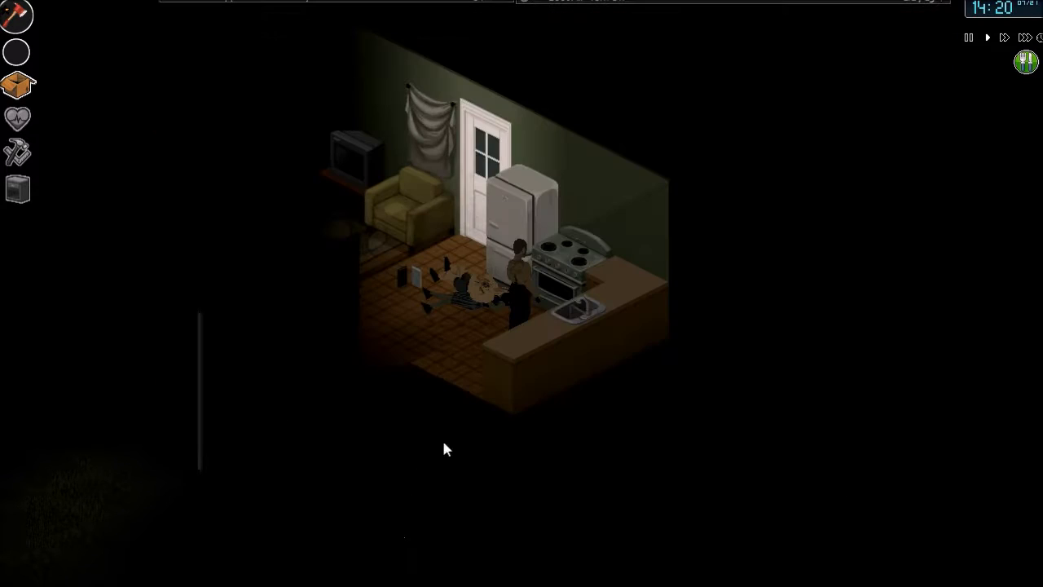
{"action": "mouse_move", "coordinate": [619, 27]}
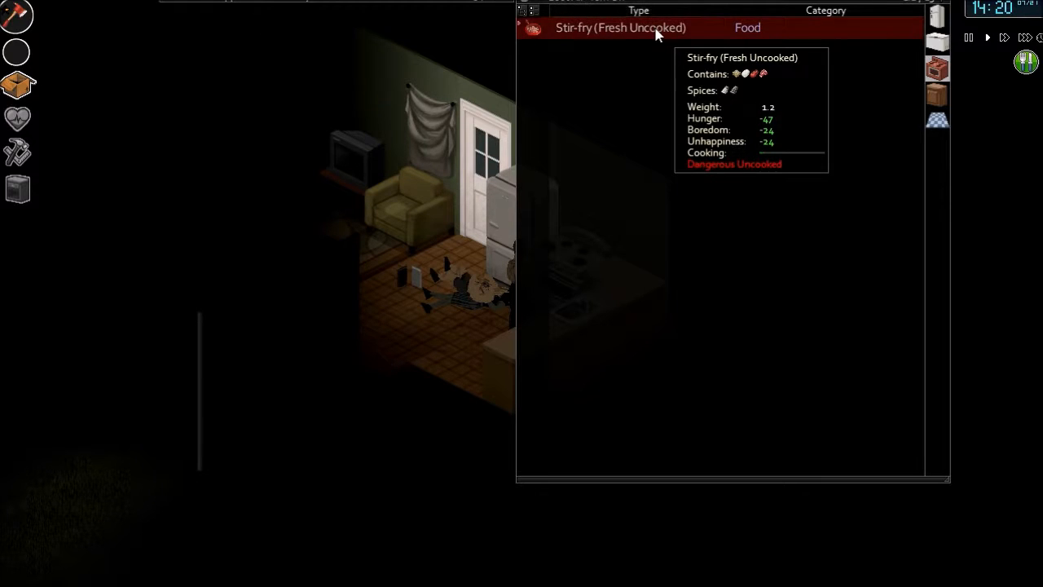
{"action": "scroll", "coordinate": [339, 245], "scroll_direction": "down", "scroll_amount": 1}
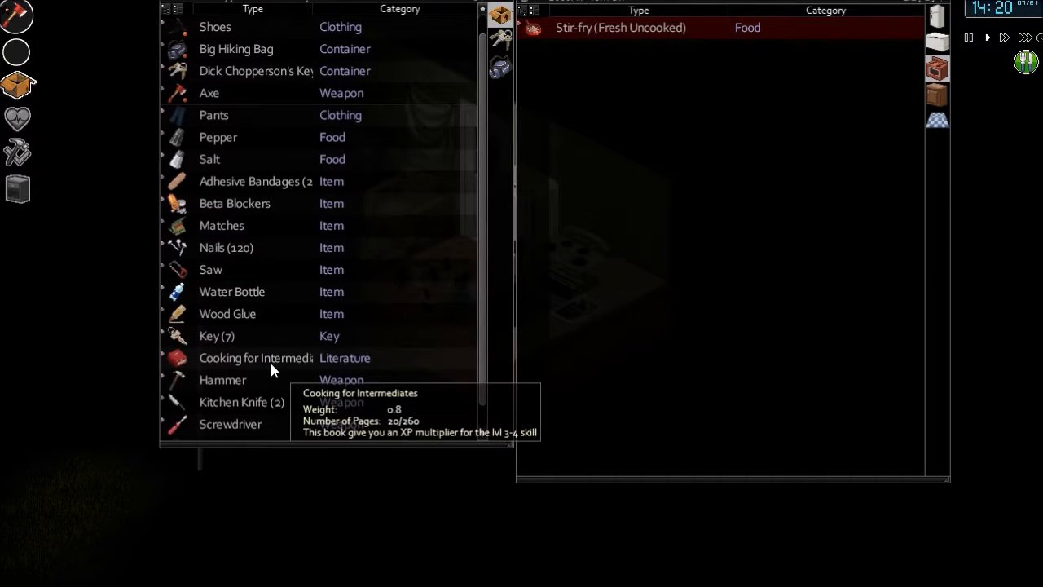
Read Cooking for Intermediates with time sped up, then take the cooked stir-fry out of the oven
{"action": "right_click", "coordinate": [269, 358]}
{"action": "left_click", "coordinate": [304, 459]}
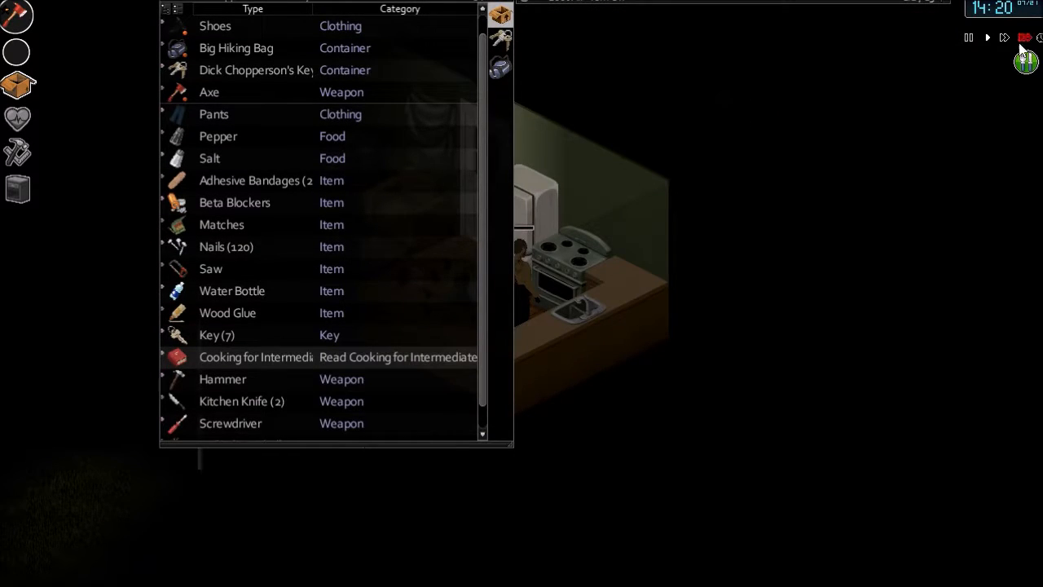
{"action": "left_click", "coordinate": [1011, 38]}
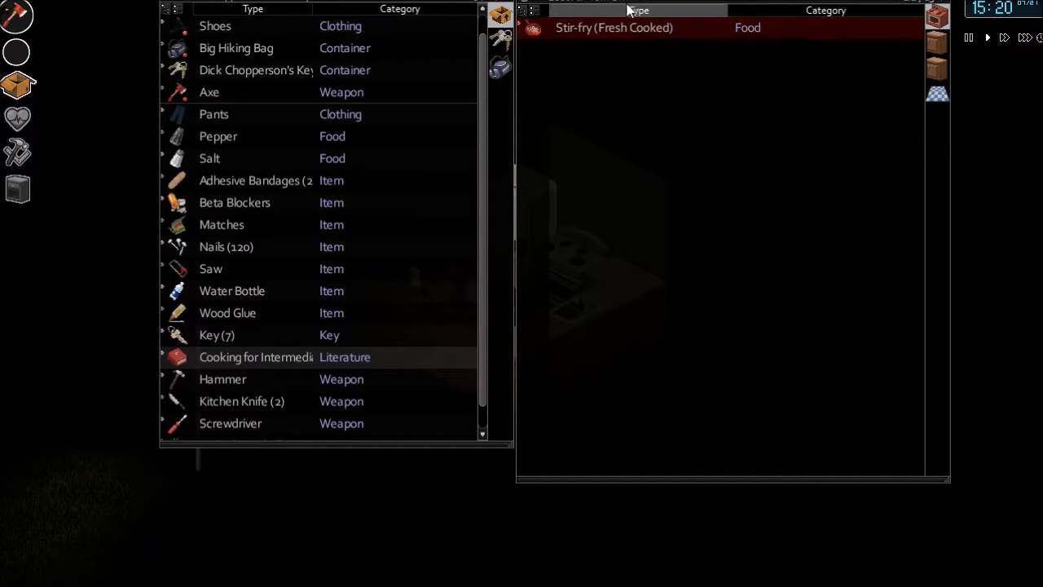
{"action": "double_click", "coordinate": [620, 30]}
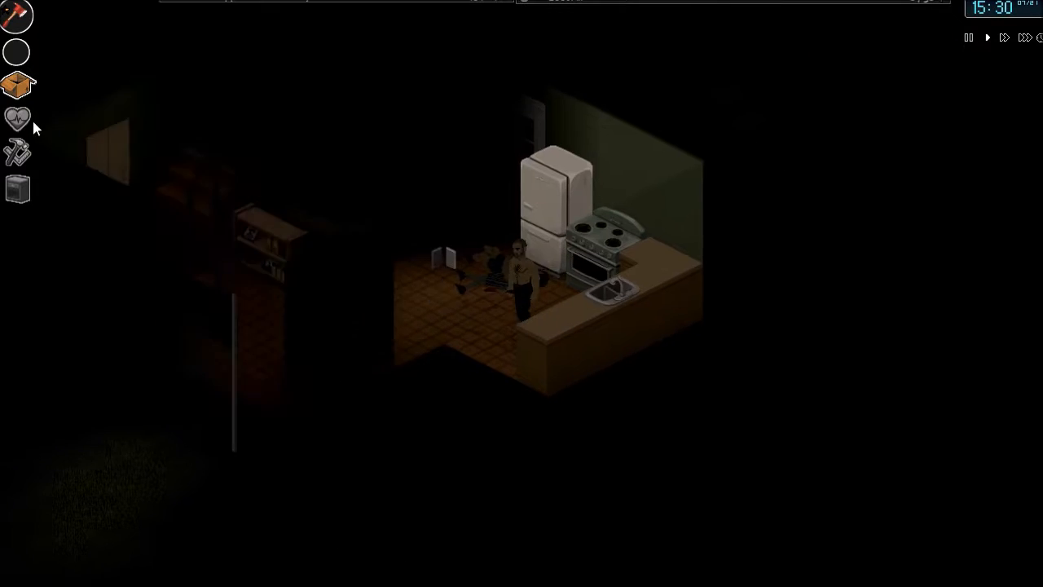
Raise the Cooking skill to level 2 in the character's Skills panel and close it
{"action": "left_click", "coordinate": [18, 118]}
{"action": "left_click", "coordinate": [674, 43]}
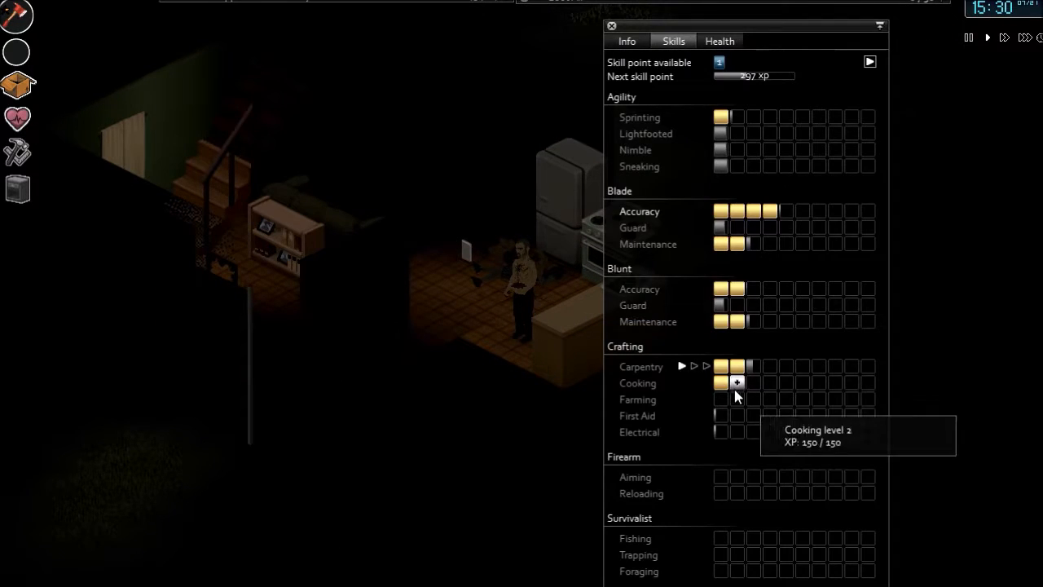
{"action": "left_click", "coordinate": [733, 387]}
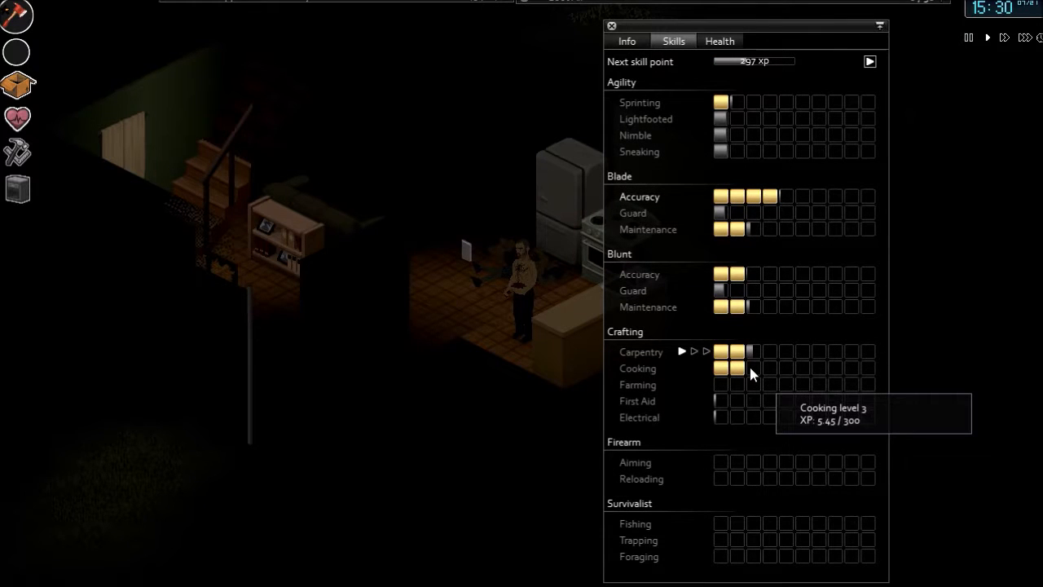
{"action": "scroll", "coordinate": [457, 303], "scroll_direction": "up", "scroll_amount": 2}
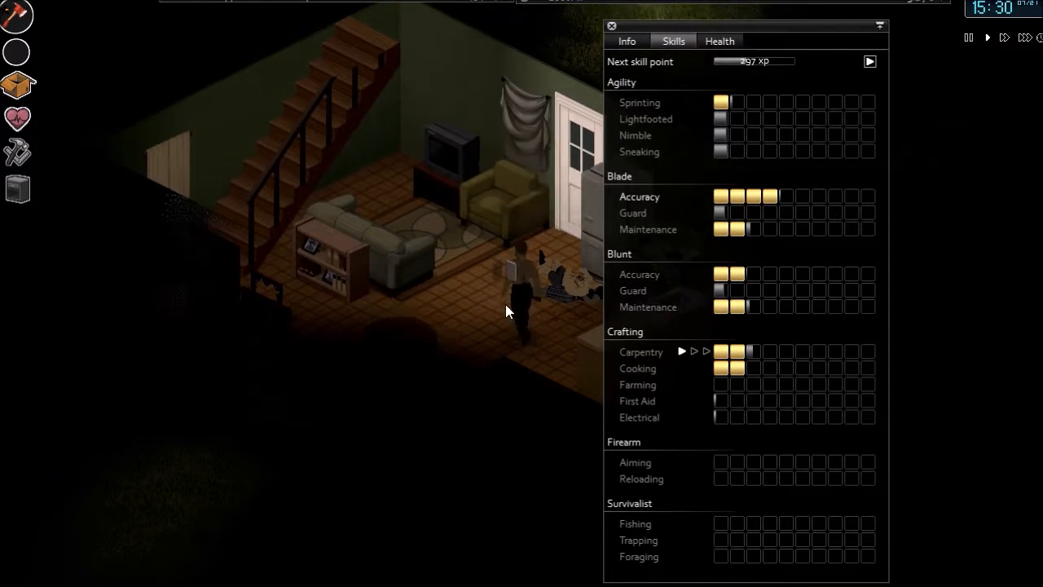
{"action": "left_click", "coordinate": [611, 26]}
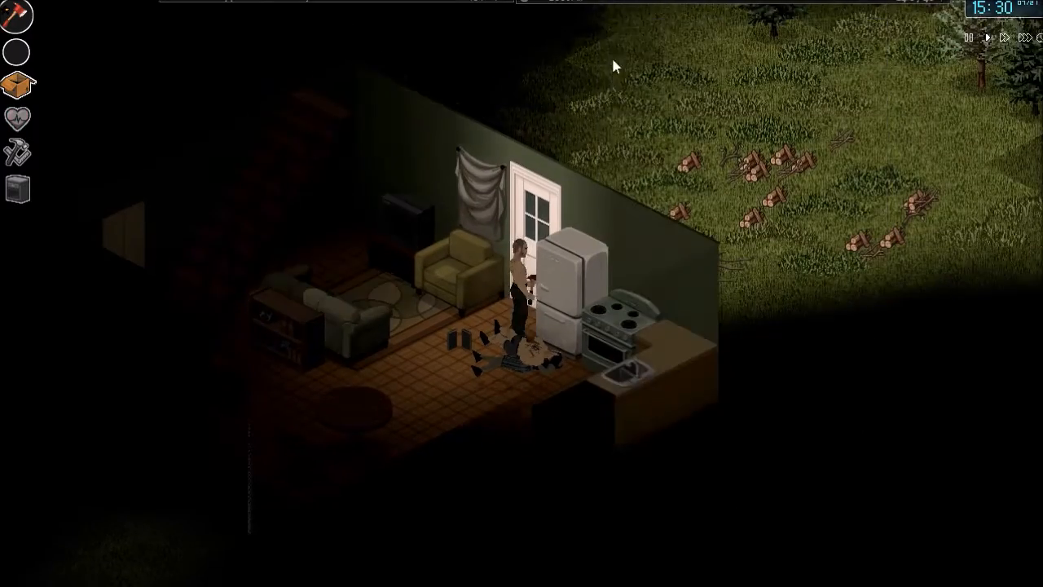
Go out through the door onto the yard and around the house corner toward the trees
{"action": "left_click", "coordinate": [505, 261]}
{"action": "scroll", "coordinate": [514, 277], "scroll_direction": "down", "scroll_amount": 2}
{"action": "key", "text": "w"}
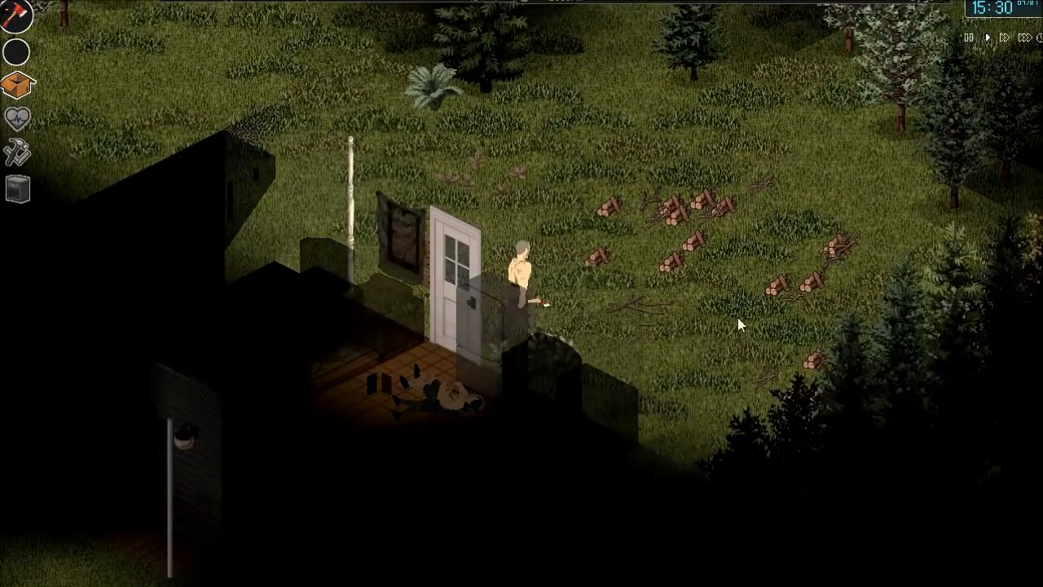
{"action": "key", "text": "s"}
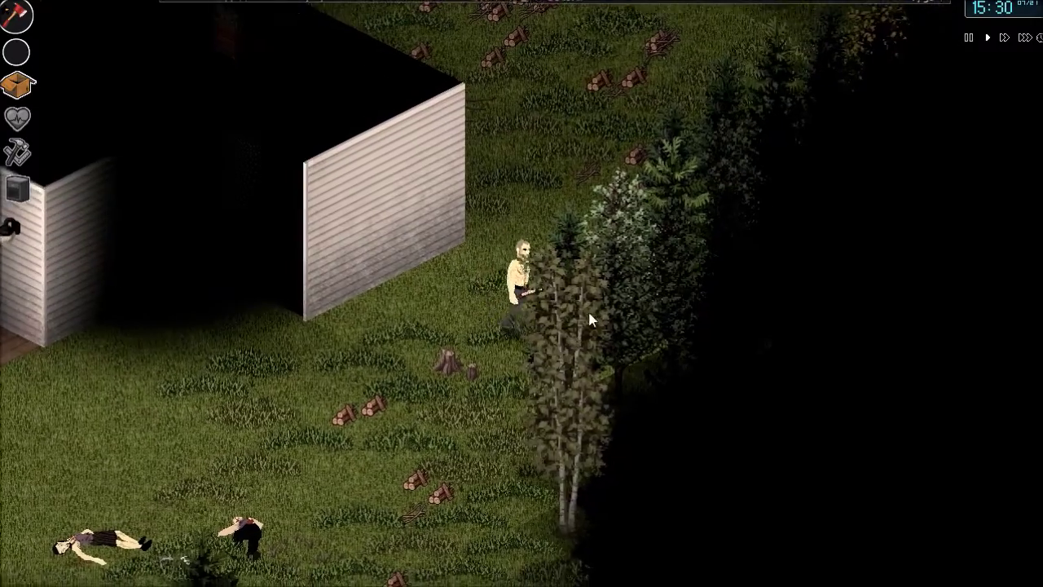
Cut down the first three trees at the forest edge, briefly checking the axe in the inventory
{"action": "right_click", "coordinate": [578, 294]}
{"action": "left_click", "coordinate": [640, 314]}
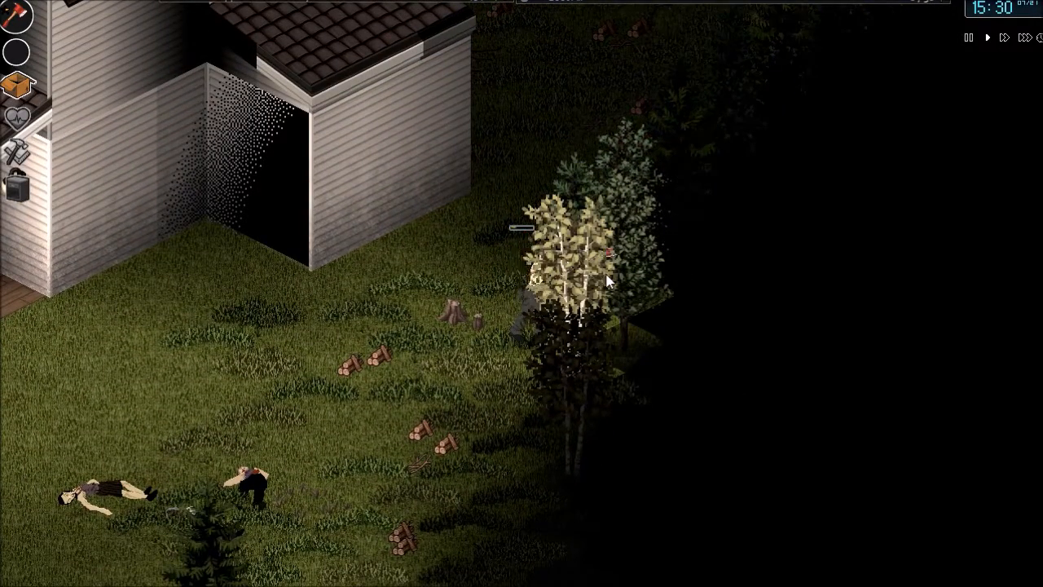
{"action": "scroll", "coordinate": [621, 303], "scroll_direction": "down", "scroll_amount": 2}
{"action": "right_click", "coordinate": [561, 277]}
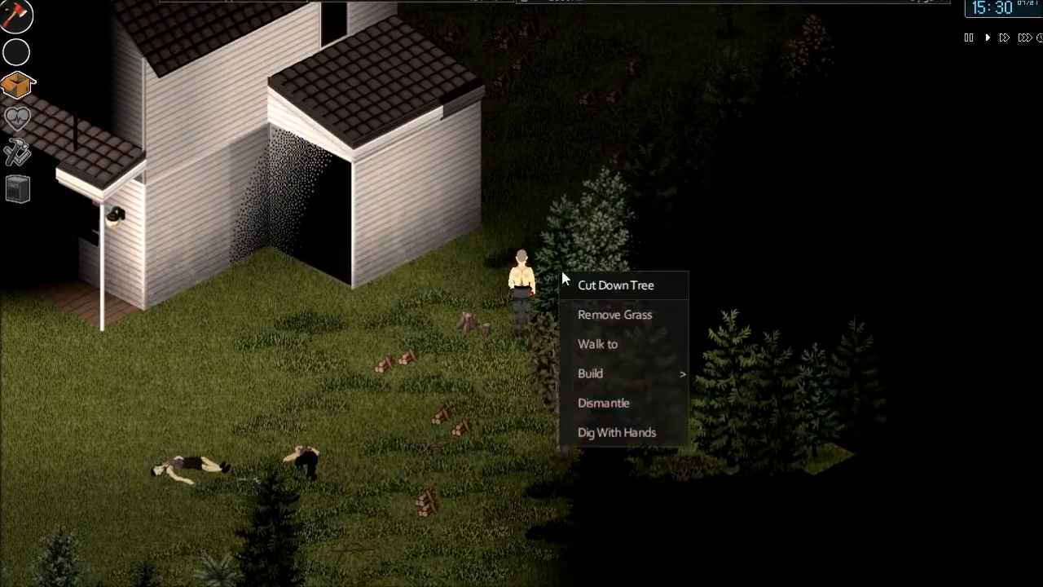
{"action": "left_click", "coordinate": [615, 285]}
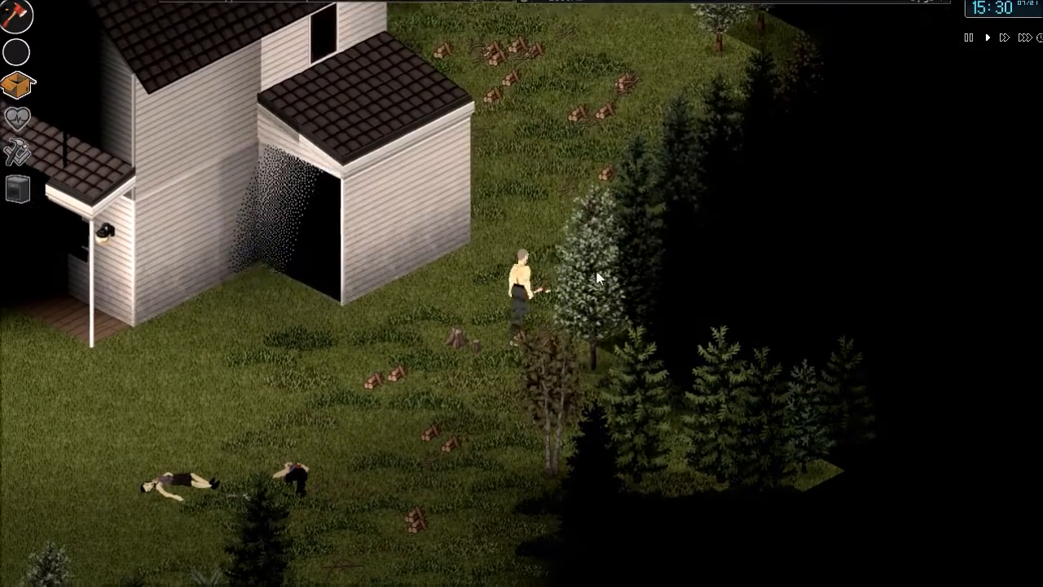
{"action": "right_click", "coordinate": [603, 253]}
{"action": "left_click", "coordinate": [607, 249]}
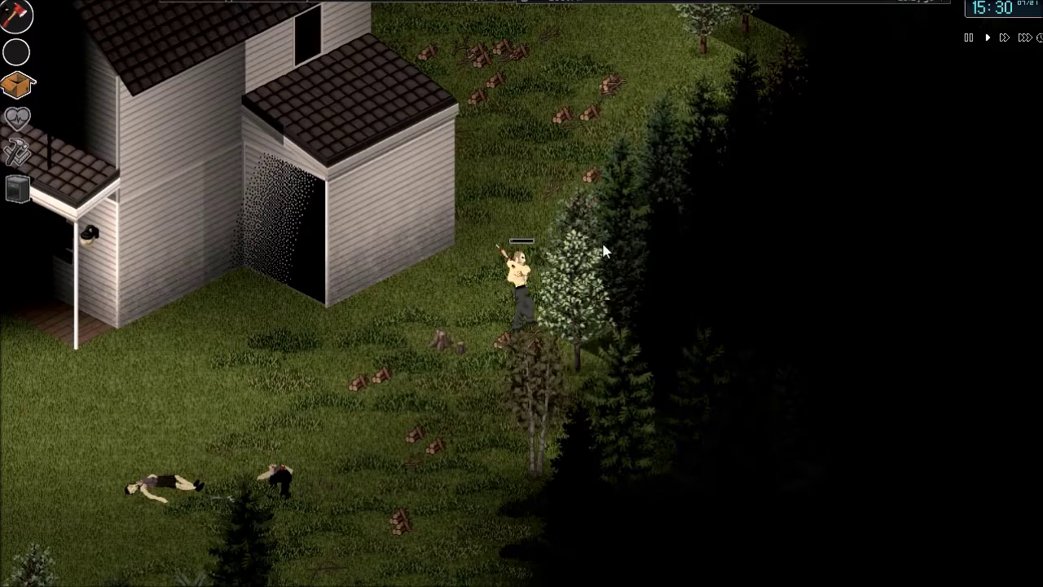
{"action": "left_click", "coordinate": [260, 10]}
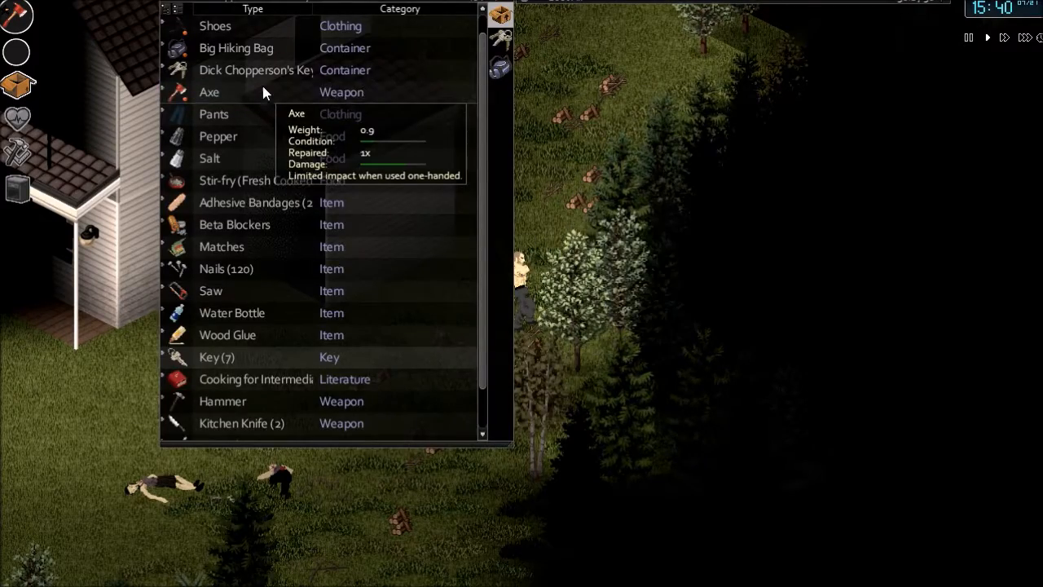
{"action": "key", "text": "i"}
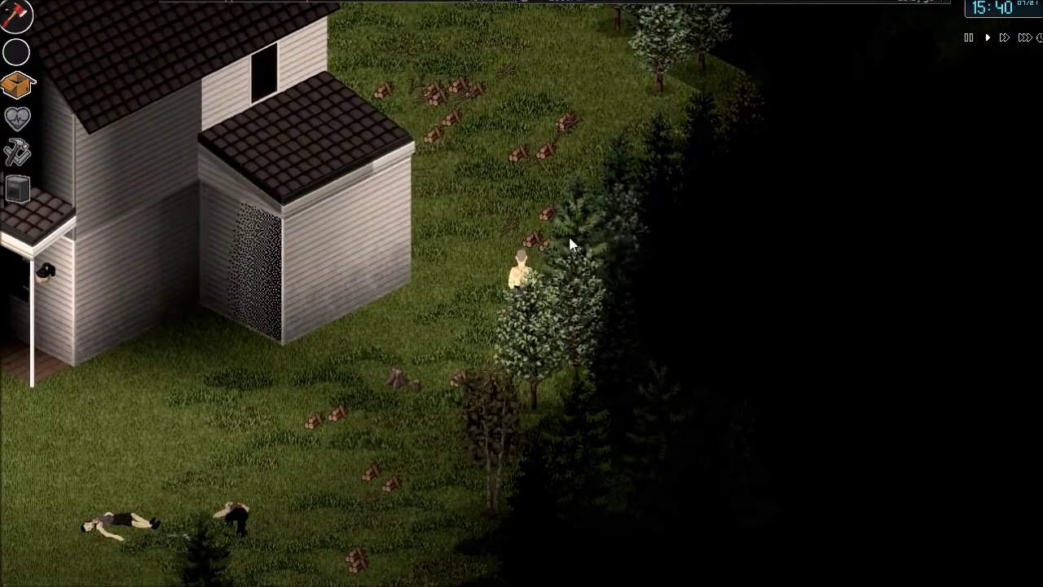
Keep chopping the next trees along the edge of the woods with Cut Down Tree
{"action": "right_click", "coordinate": [574, 243]}
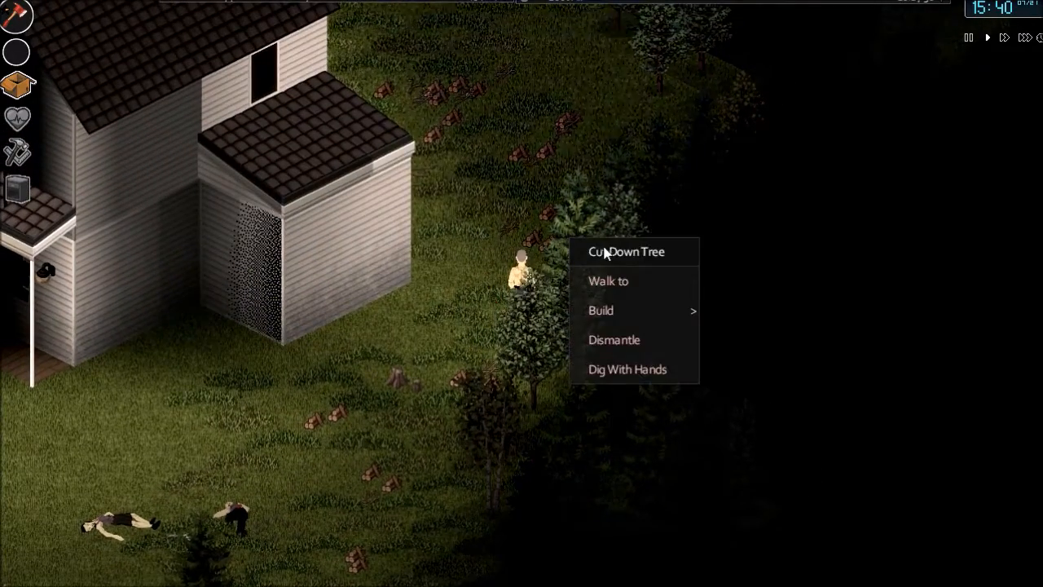
{"action": "left_click", "coordinate": [606, 254]}
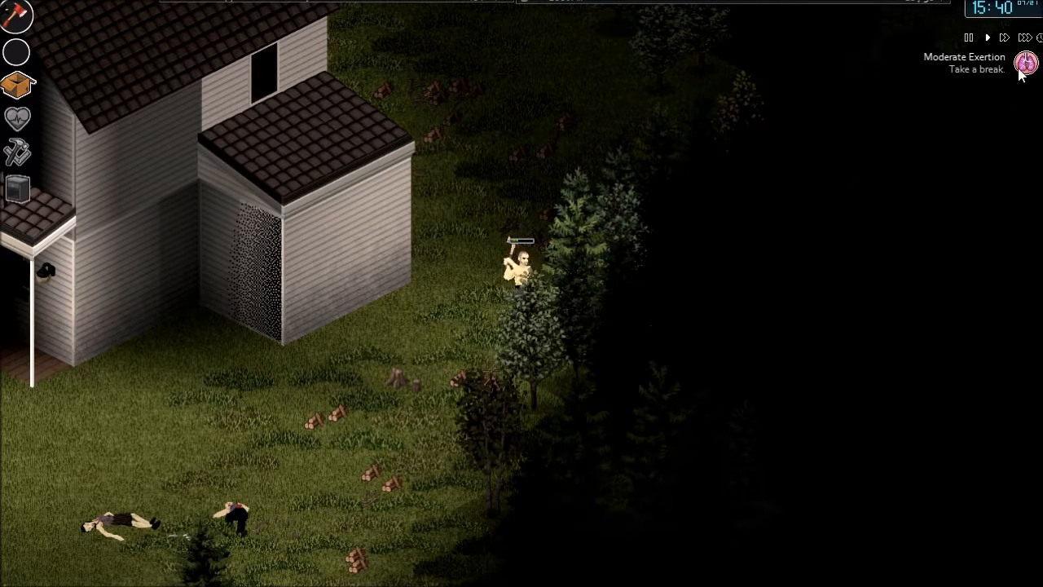
{"action": "right_click", "coordinate": [579, 240]}
{"action": "left_click", "coordinate": [607, 244]}
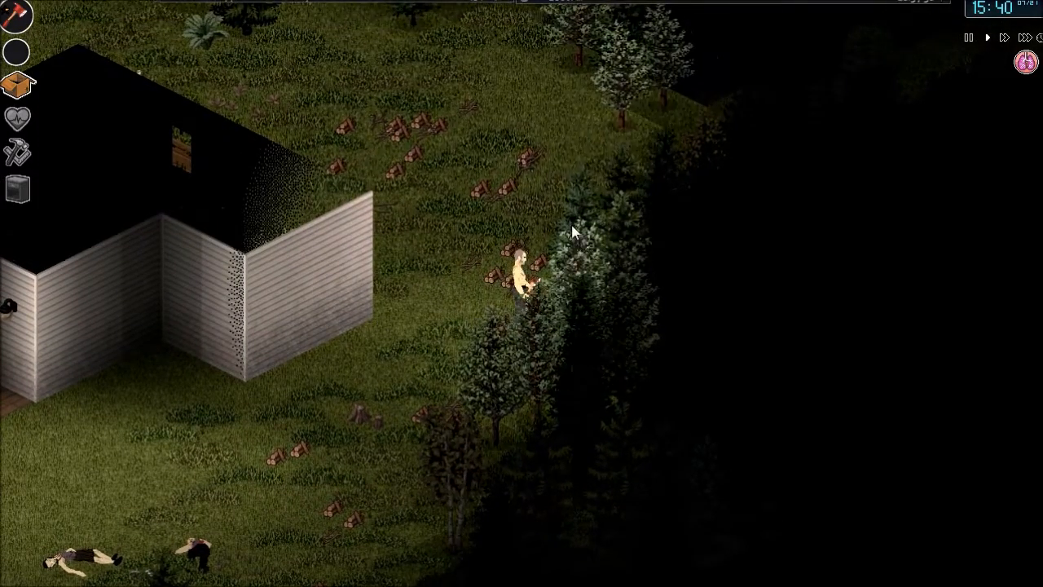
{"action": "right_click", "coordinate": [571, 232]}
{"action": "left_click", "coordinate": [605, 237]}
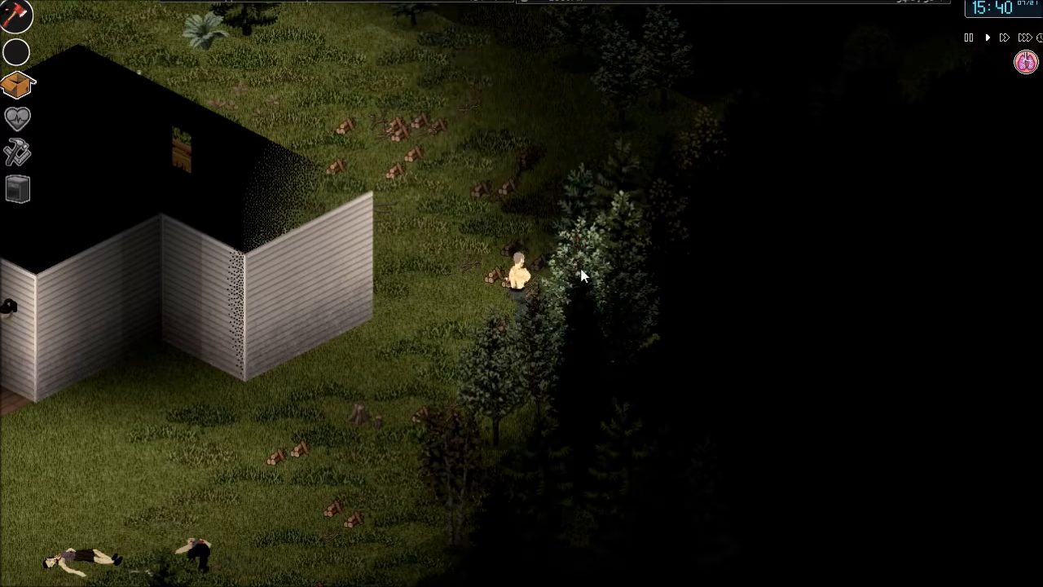
{"action": "right_click", "coordinate": [577, 246]}
{"action": "left_click", "coordinate": [602, 269]}
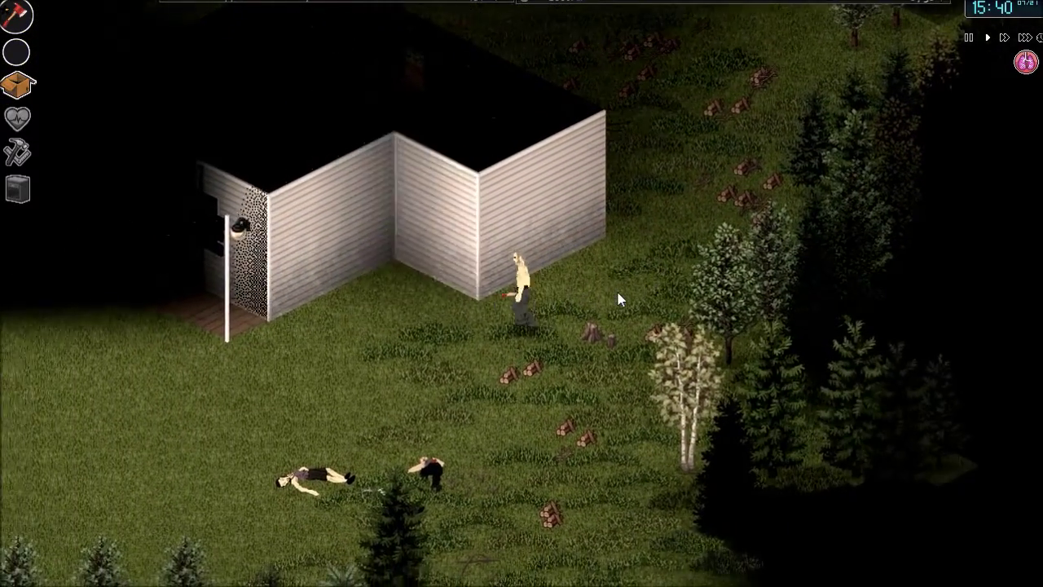
Walk back to the house corner and eat all of the Stir-fry (Fresh Cooked)
{"action": "key", "text": "w"}
{"action": "left_click", "coordinate": [18, 84]}
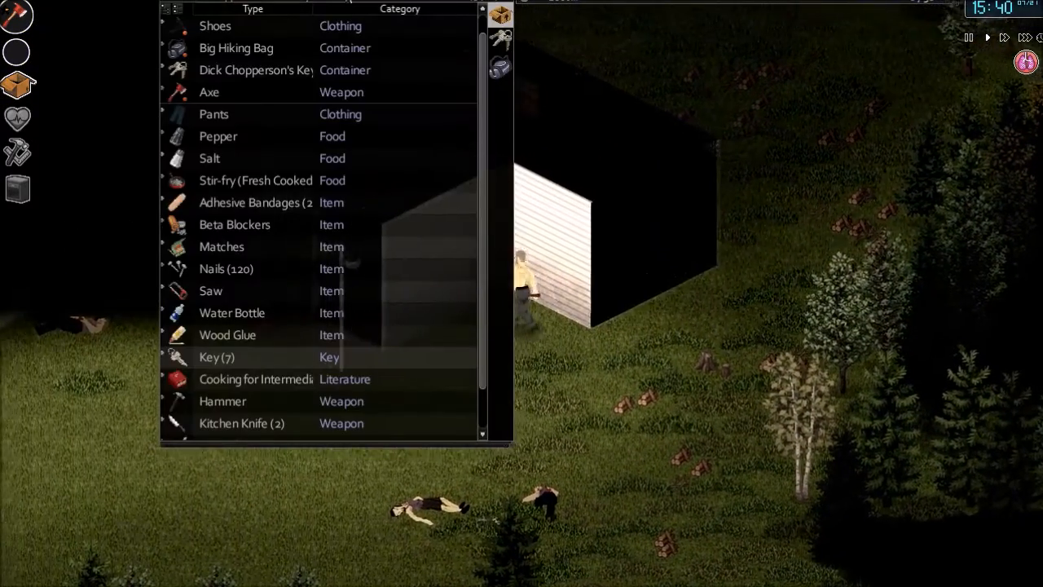
{"action": "right_click", "coordinate": [275, 183]}
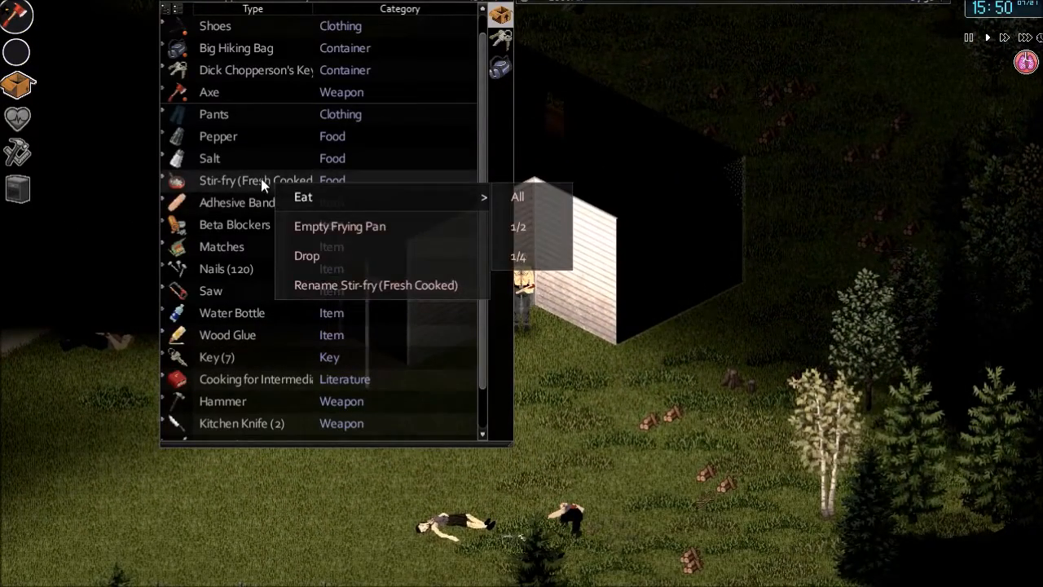
{"action": "left_click", "coordinate": [261, 179]}
{"action": "right_click", "coordinate": [245, 182]}
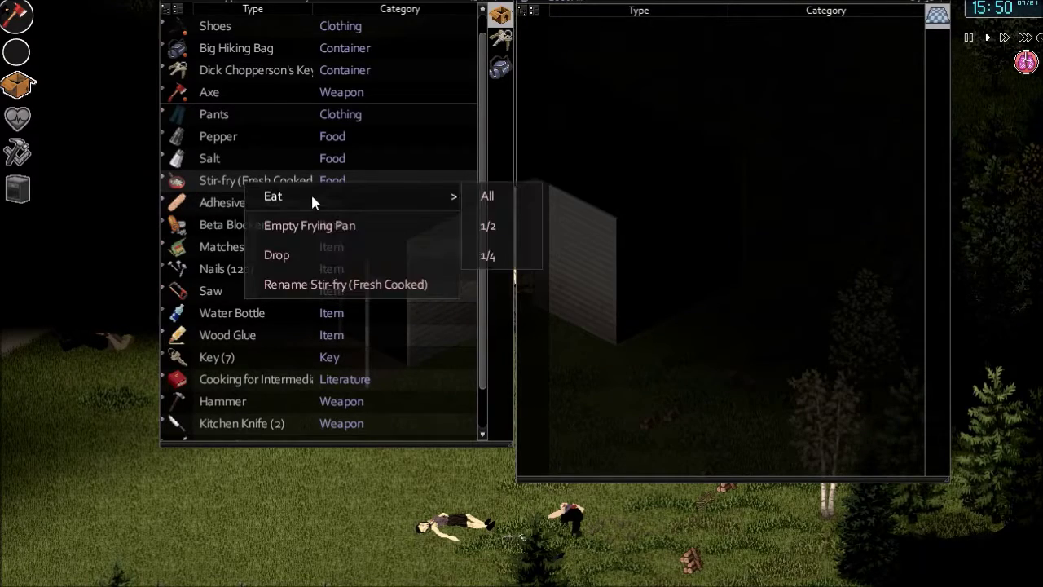
{"action": "left_click", "coordinate": [487, 200]}
{"action": "key", "text": "i"}
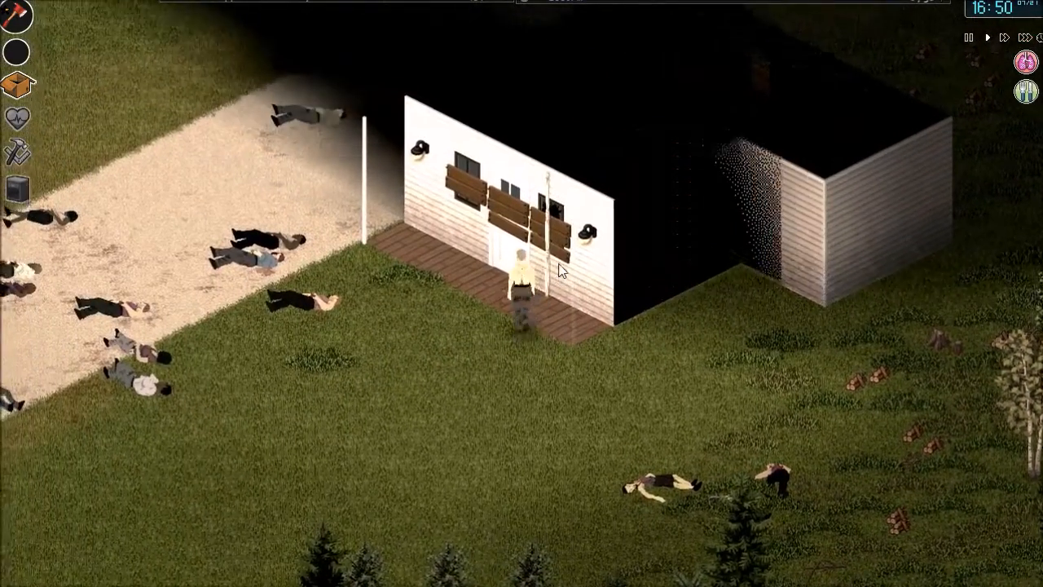
Climb the sheet rope, rest on the bedroom floor, then switch on the flashlight and climb back down
{"action": "key", "text": "e"}
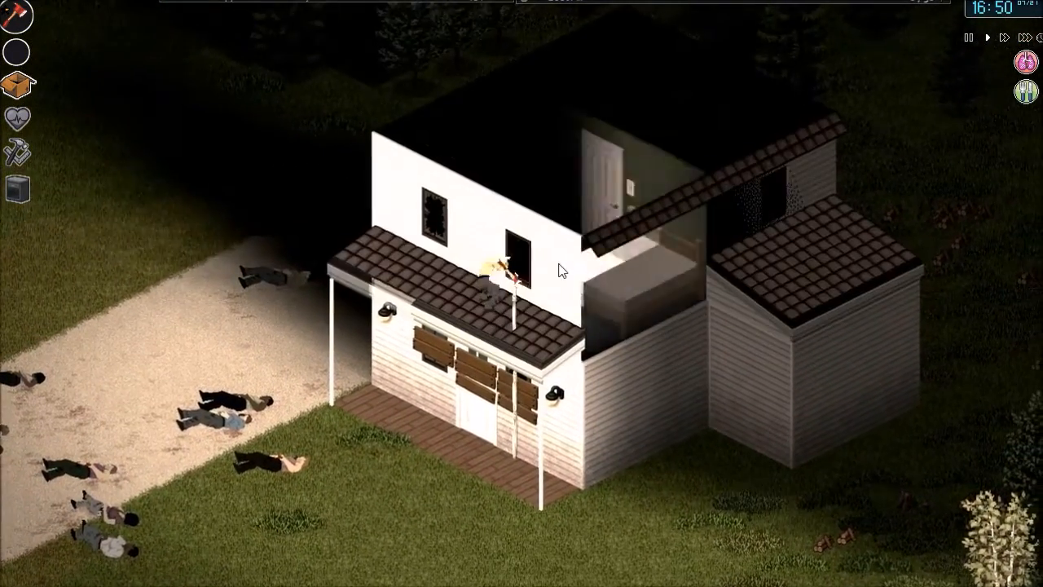
{"action": "right_click", "coordinate": [559, 262]}
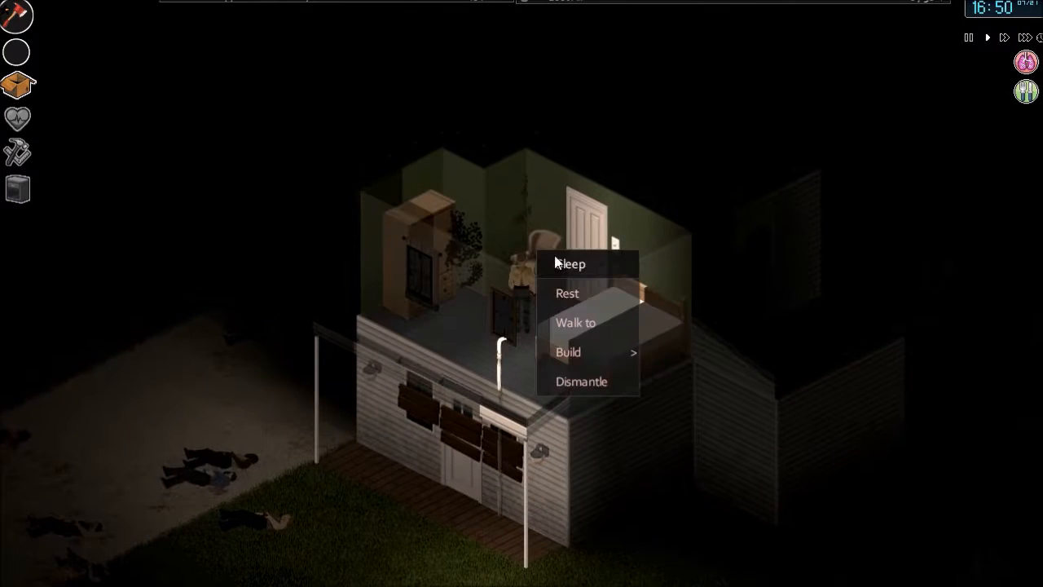
{"action": "left_click", "coordinate": [567, 293]}
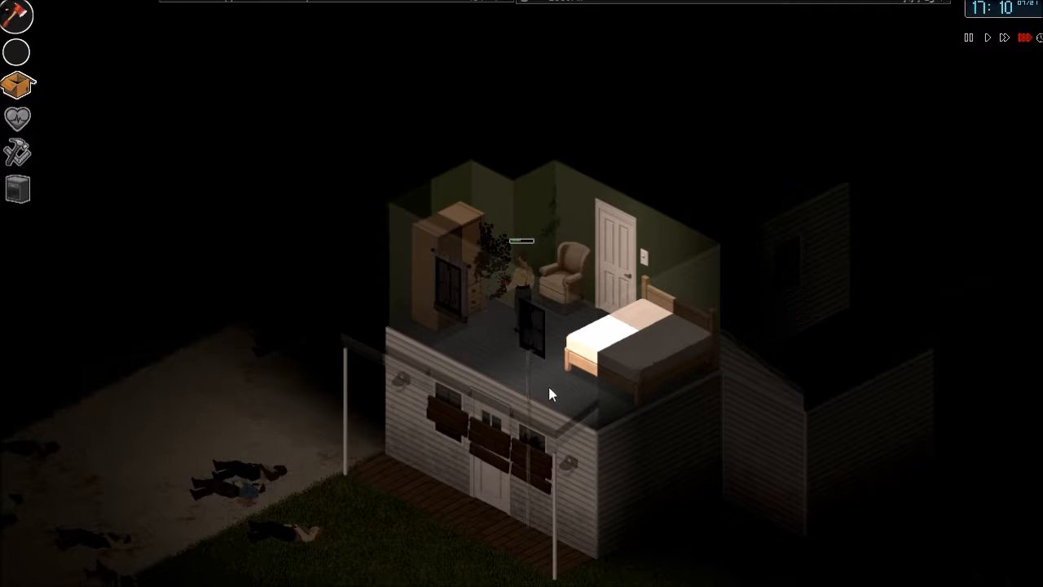
{"action": "key", "text": "s"}
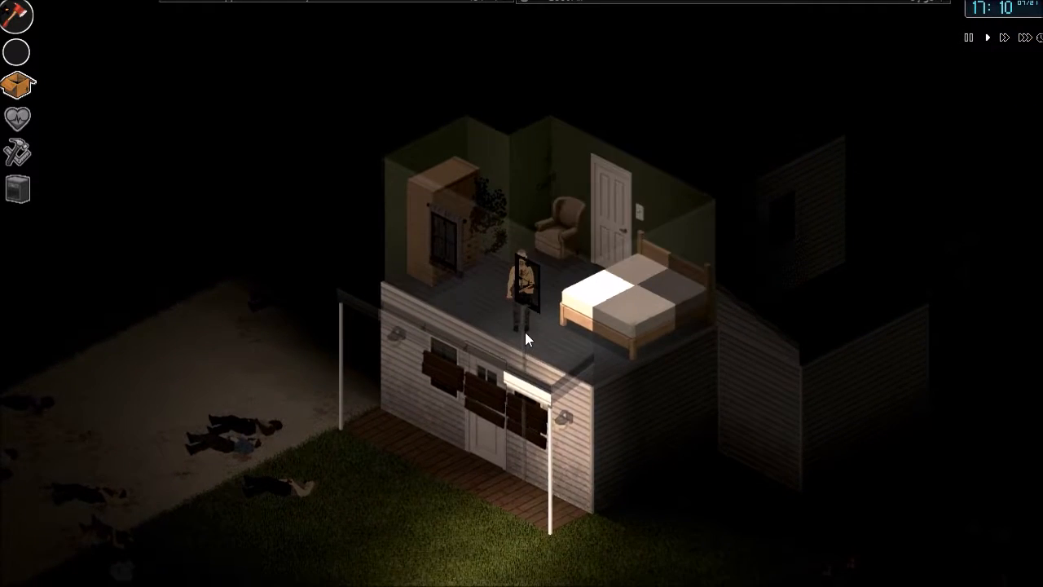
{"action": "key", "text": "f"}
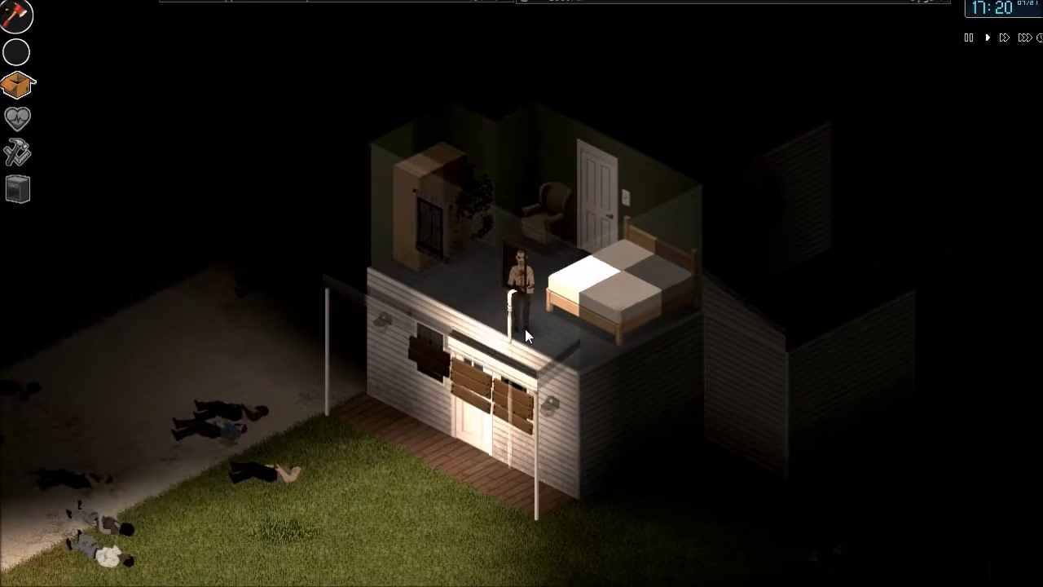
{"action": "key", "text": "e"}
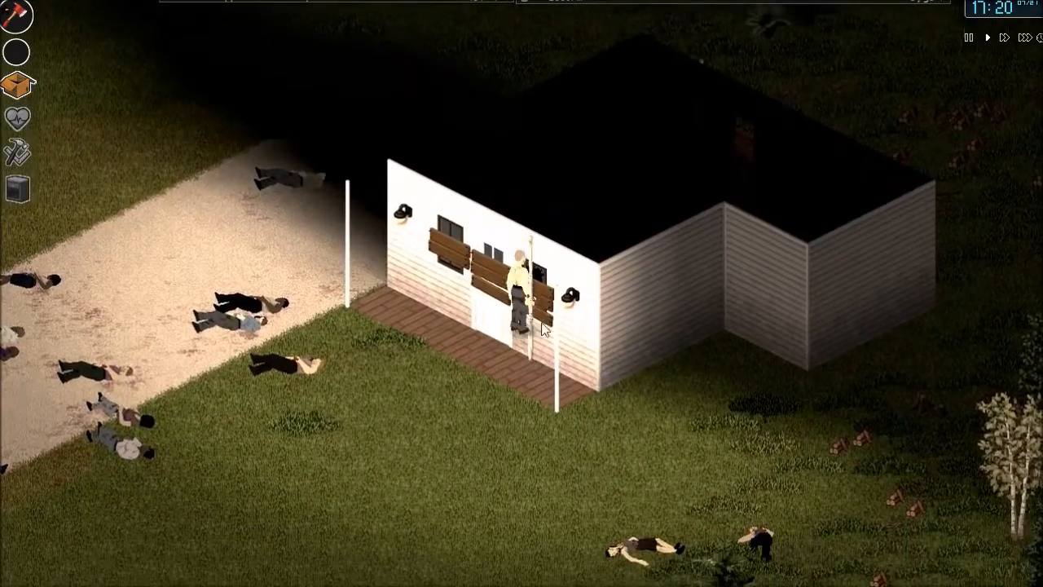
Walk from the porch around the house corner up to the trees at the woods' edge
{"action": "key", "text": "d"}
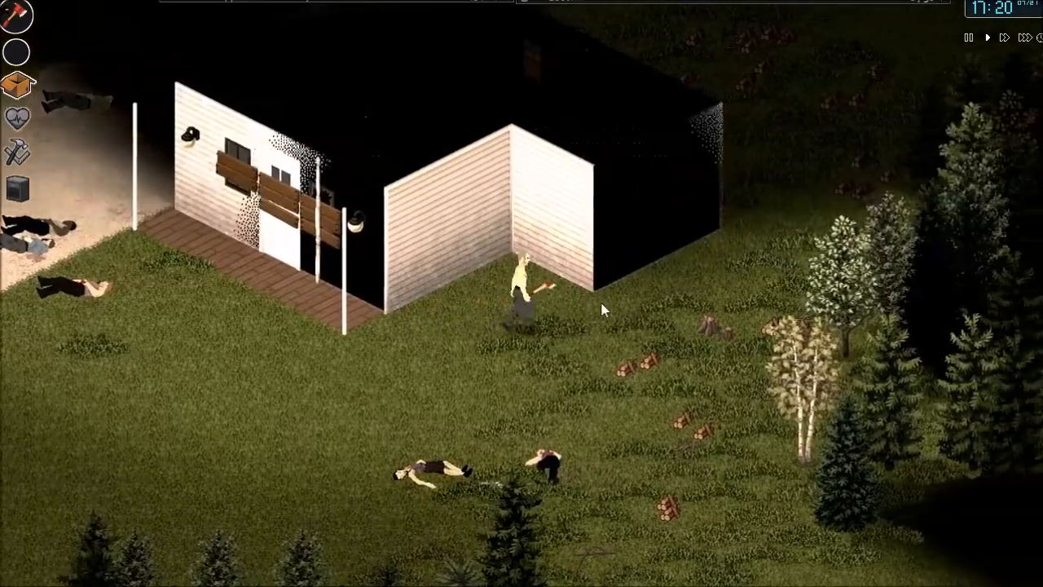
{"action": "key", "text": "d"}
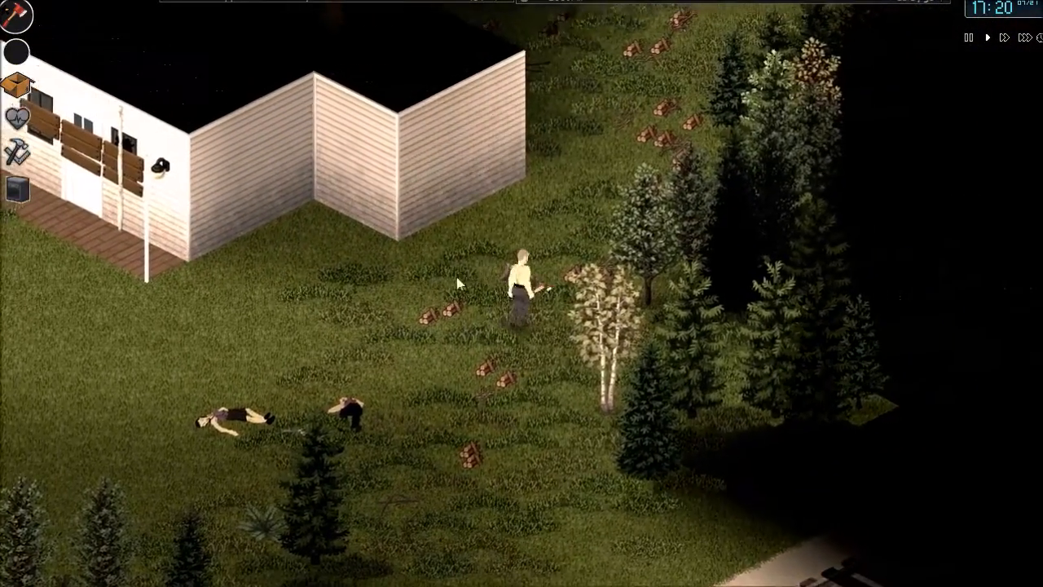
{"action": "key", "text": "w"}
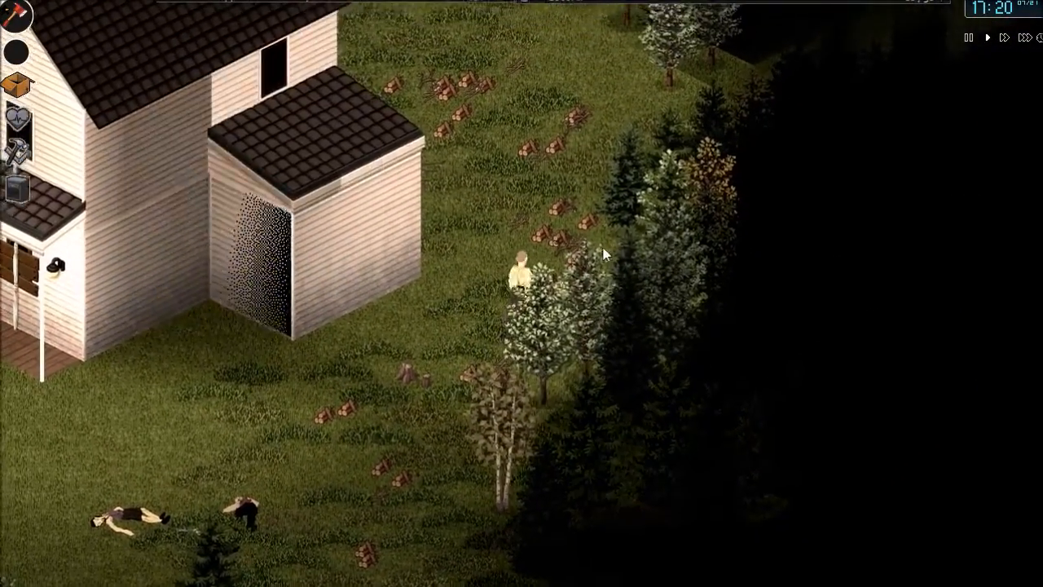
{"action": "key", "text": "w"}
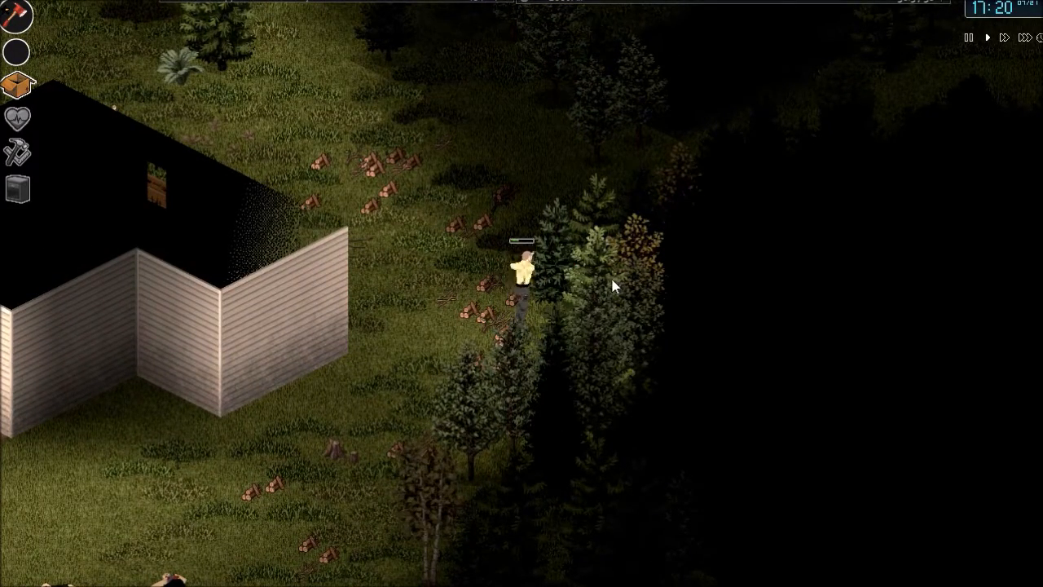
Chop down four trees beside the house one after another with the equipped axe
{"action": "right_click", "coordinate": [613, 281]}
{"action": "left_click", "coordinate": [631, 252]}
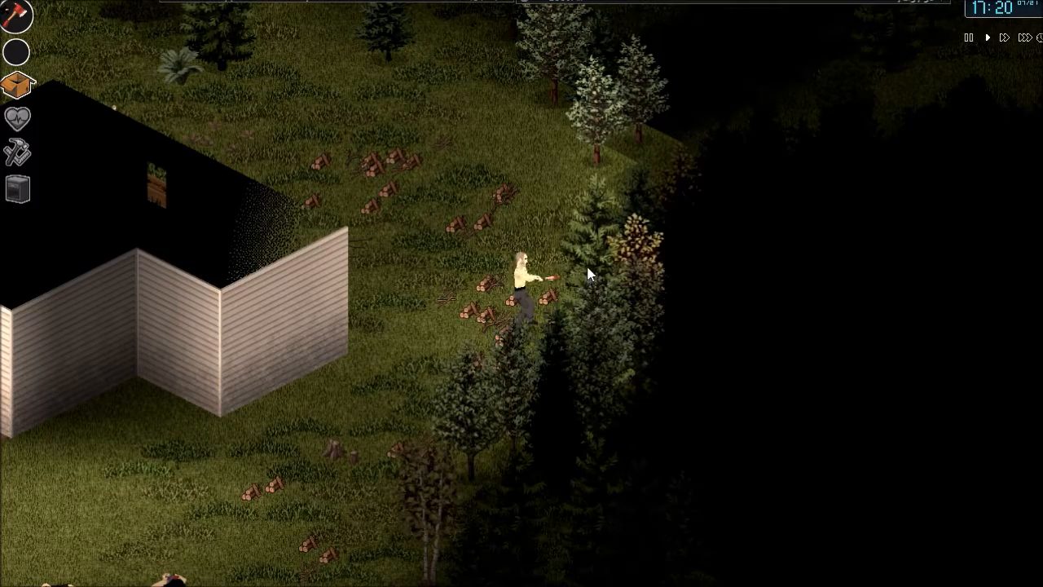
{"action": "right_click", "coordinate": [588, 261]}
{"action": "left_click", "coordinate": [620, 282]}
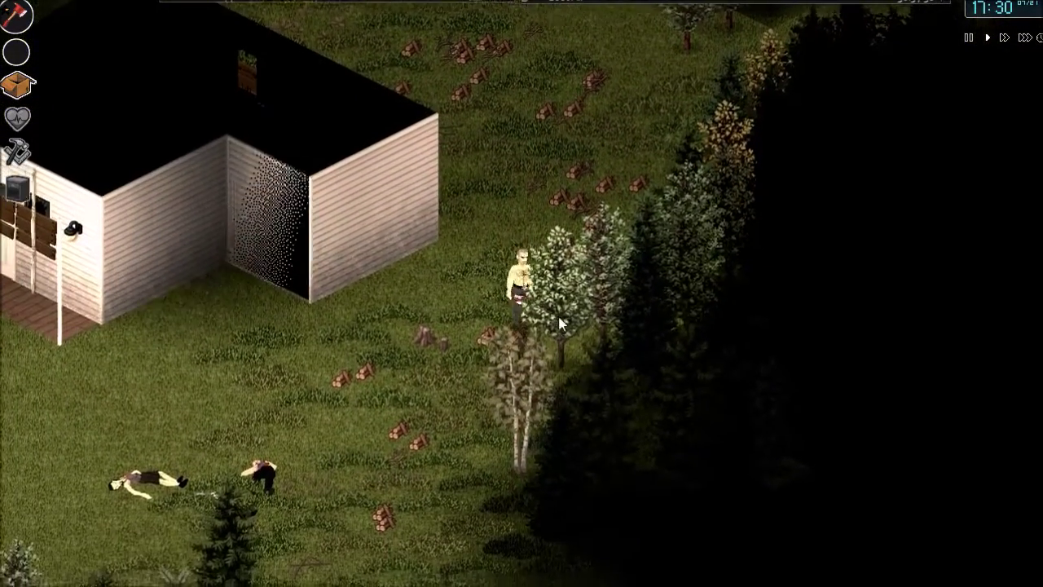
{"action": "right_click", "coordinate": [582, 295]}
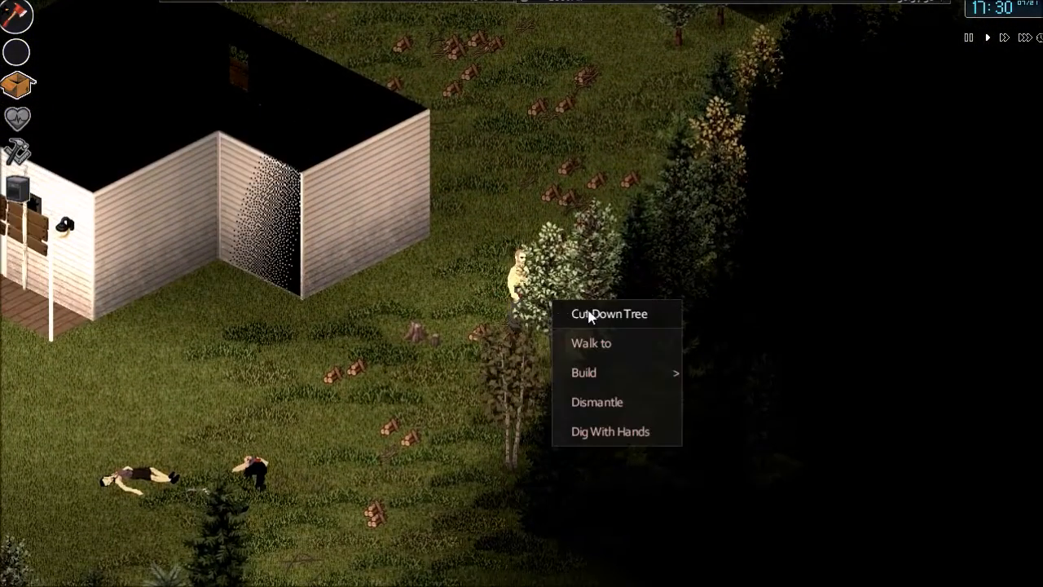
{"action": "left_click", "coordinate": [599, 305]}
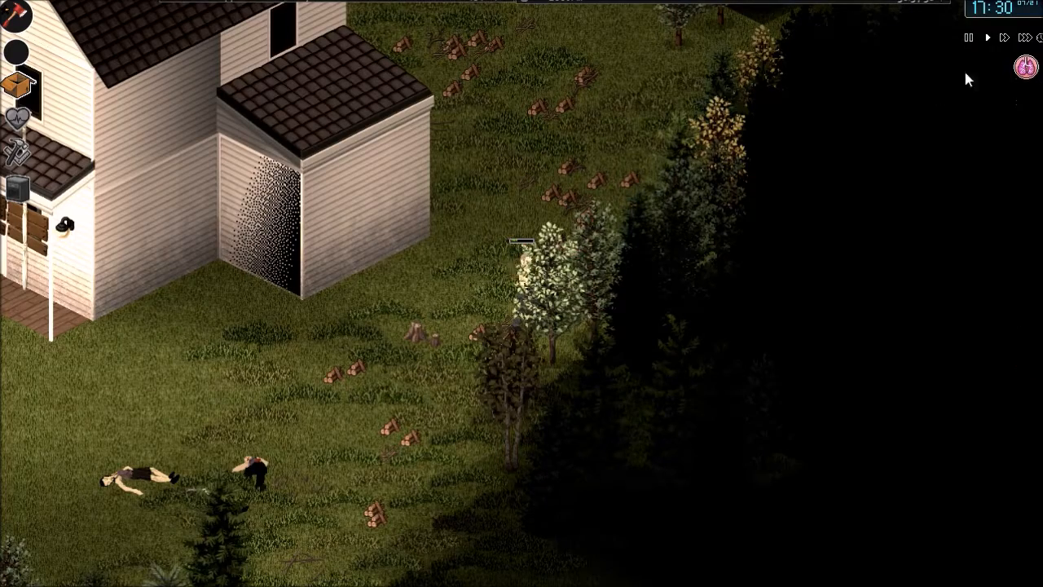
{"action": "right_click", "coordinate": [600, 263]}
{"action": "left_click", "coordinate": [613, 270]}
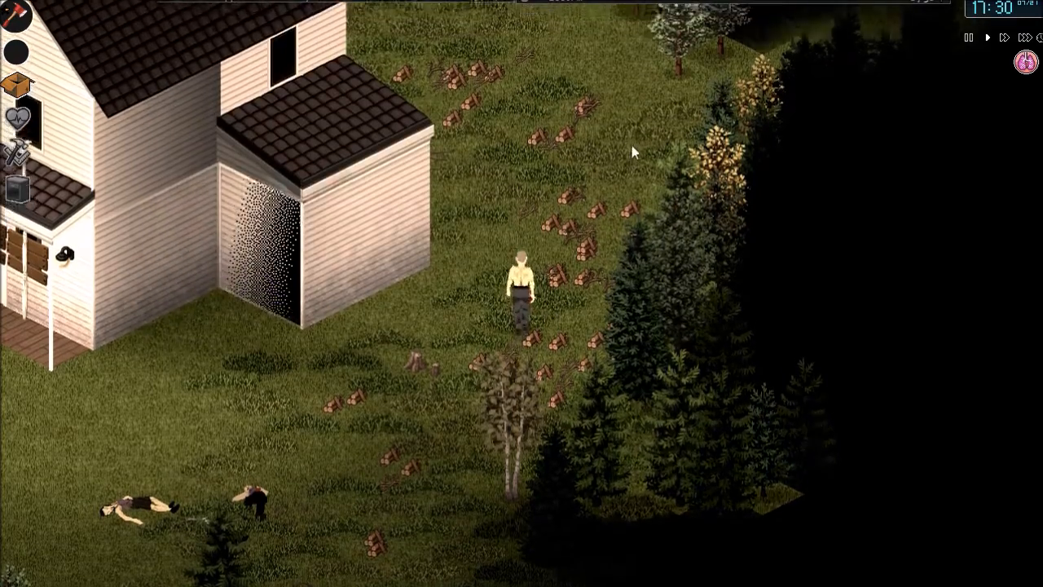
{"action": "scroll", "coordinate": [651, 118], "scroll_direction": "down", "scroll_amount": 3}
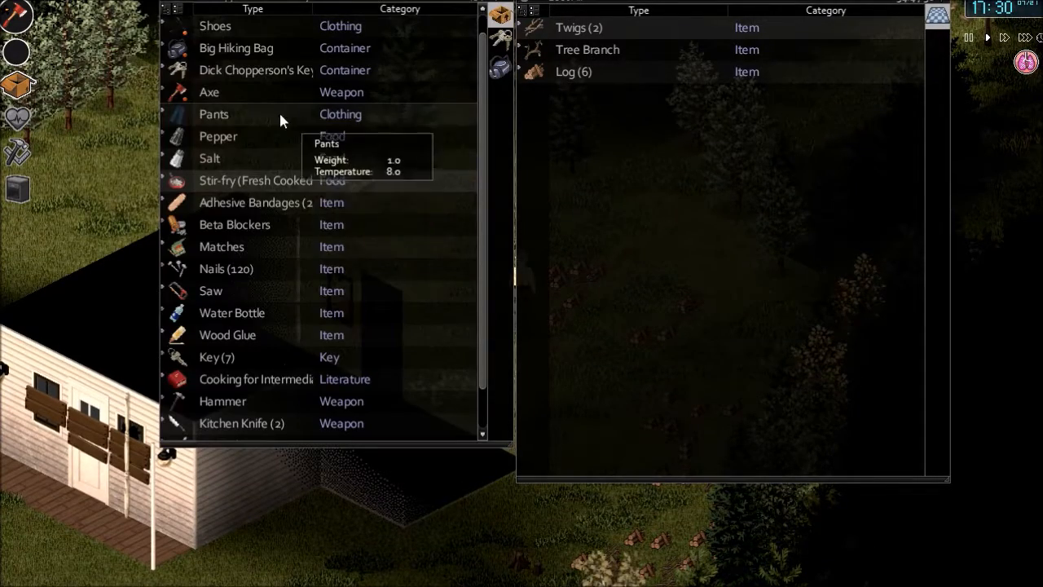
Saw all six logs into planks, then saw the remaining log pile and view the ground items
{"action": "right_click", "coordinate": [603, 72]}
{"action": "mouse_move", "coordinate": [648, 265]}
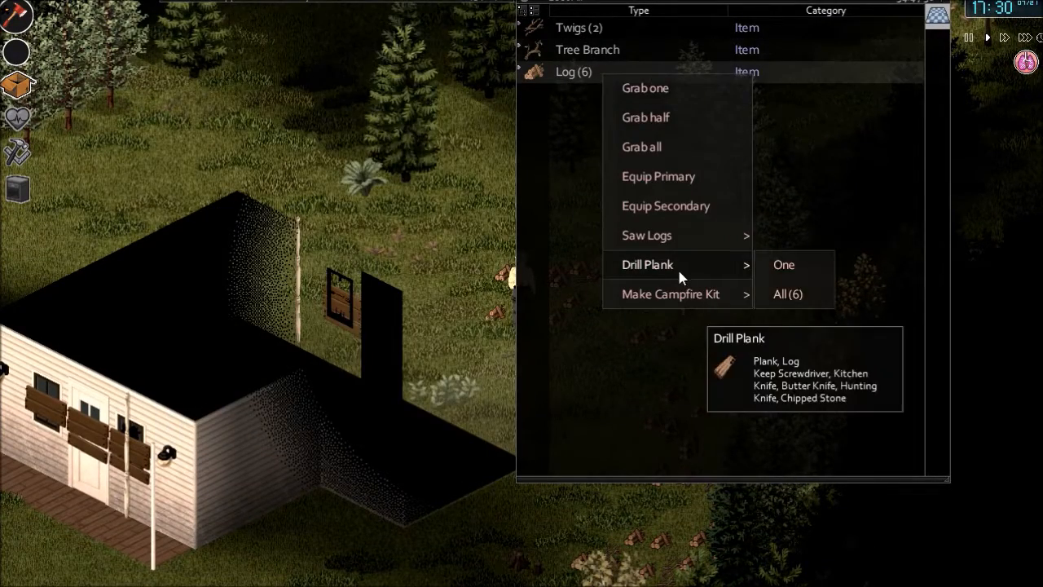
{"action": "left_click", "coordinate": [787, 265]}
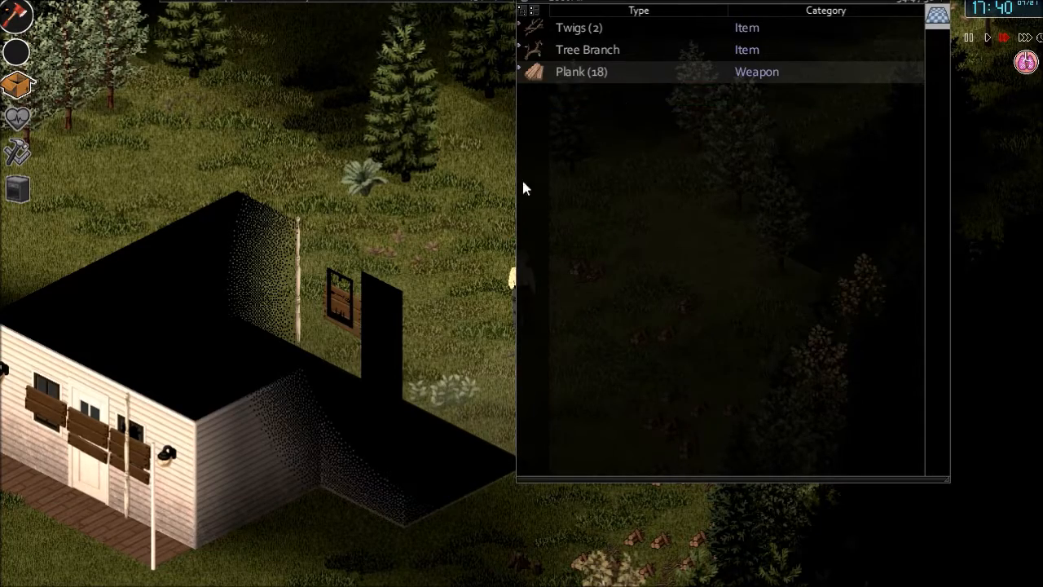
{"action": "scroll", "coordinate": [468, 211], "scroll_direction": "down", "scroll_amount": 2}
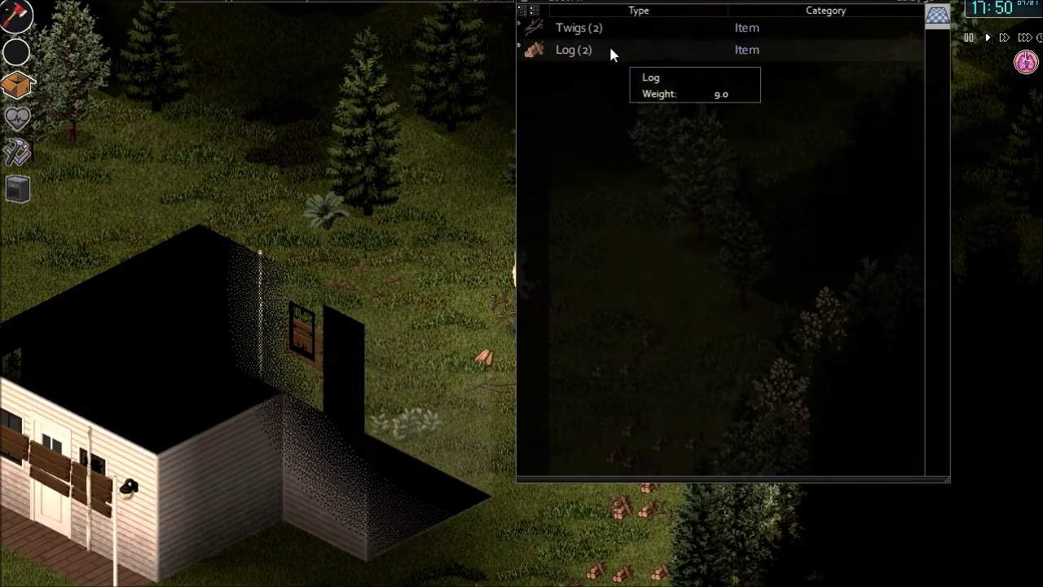
{"action": "right_click", "coordinate": [612, 53]}
{"action": "mouse_move", "coordinate": [654, 210]}
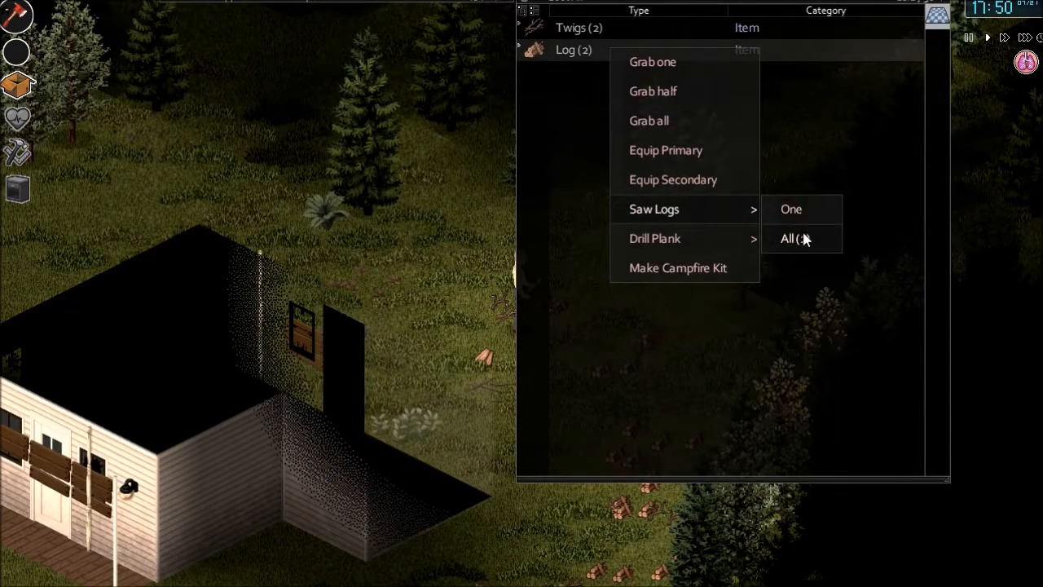
{"action": "left_click", "coordinate": [805, 239]}
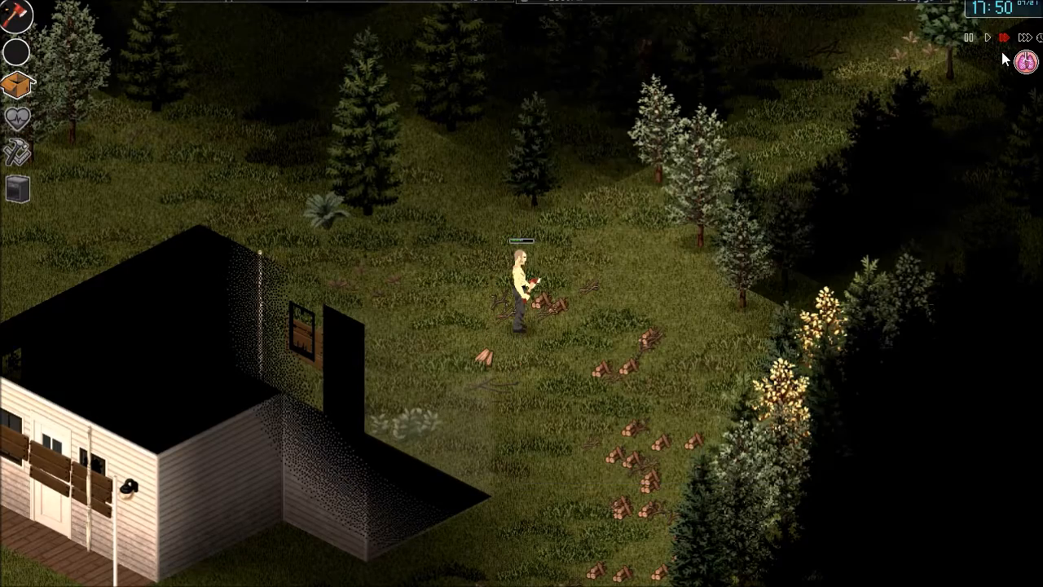
{"action": "left_click", "coordinate": [1001, 39]}
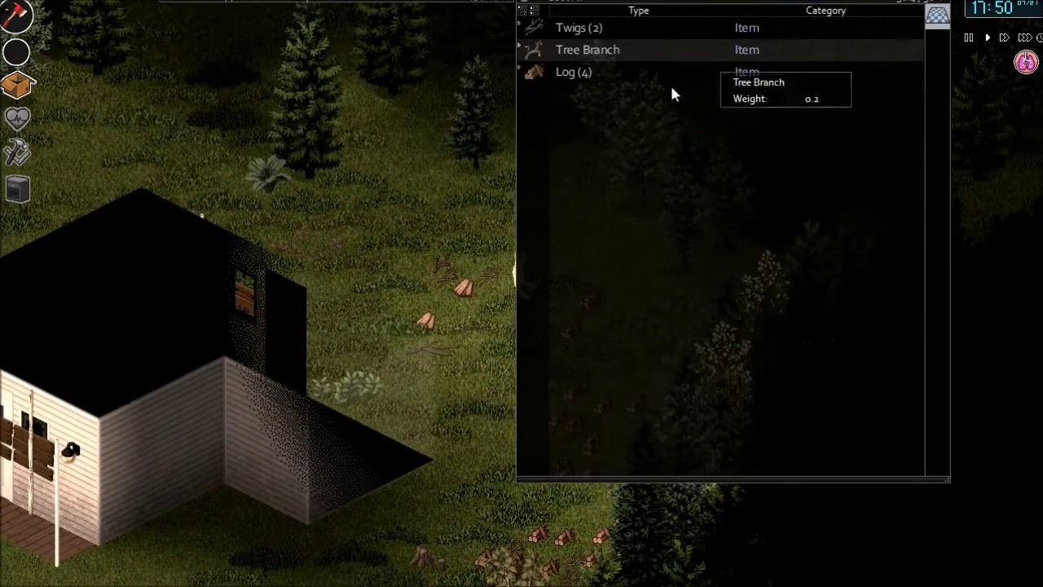
Bring up the actions for the pile of logs lying on the ground
{"action": "right_click", "coordinate": [619, 74]}
{"action": "mouse_move", "coordinate": [665, 269]}
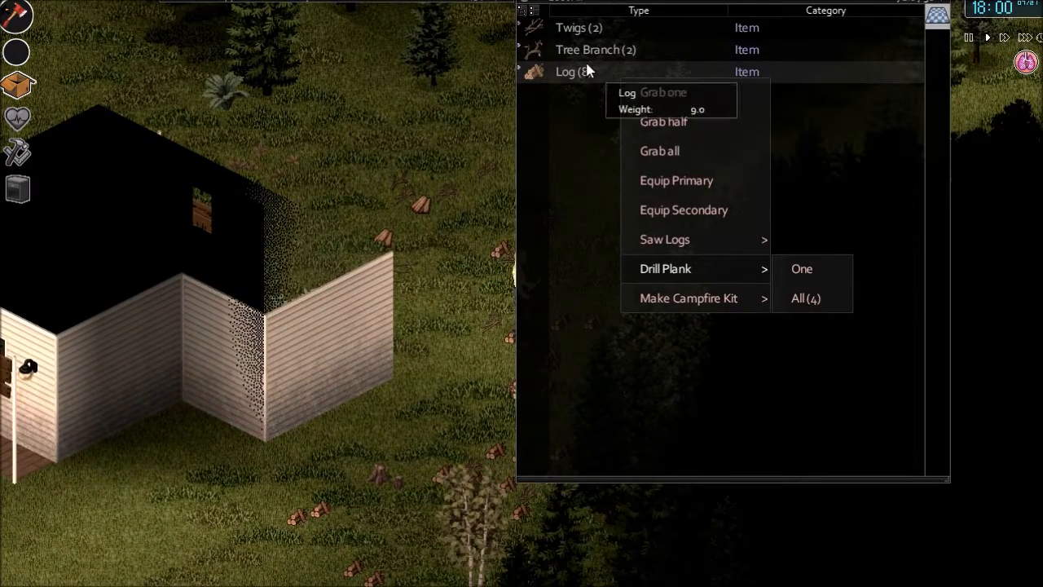
Saw the pile of eight logs into planks via Saw Logs > All
{"action": "right_click", "coordinate": [585, 71]}
{"action": "mouse_move", "coordinate": [630, 228]}
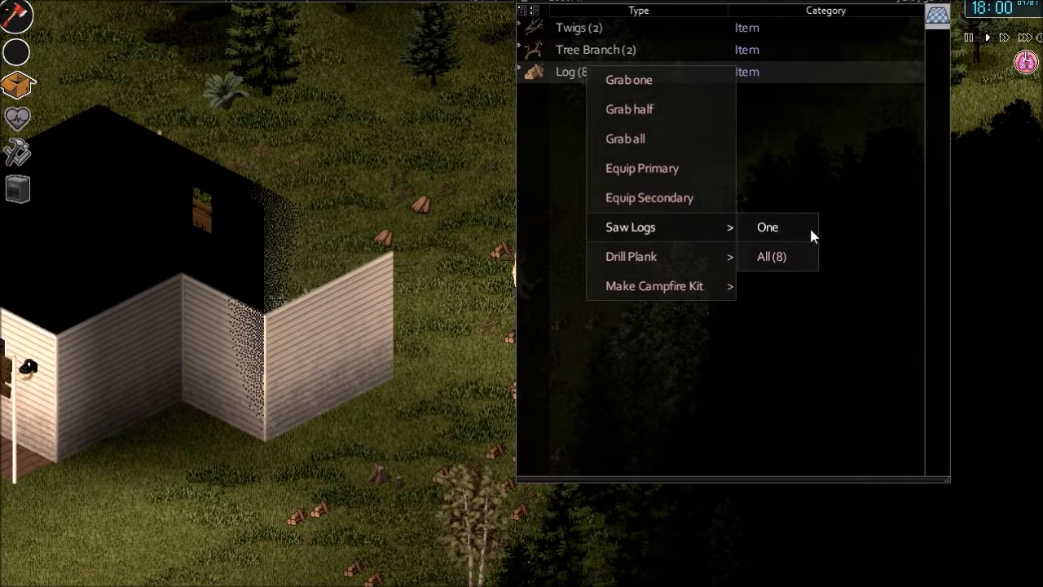
{"action": "left_click", "coordinate": [789, 257]}
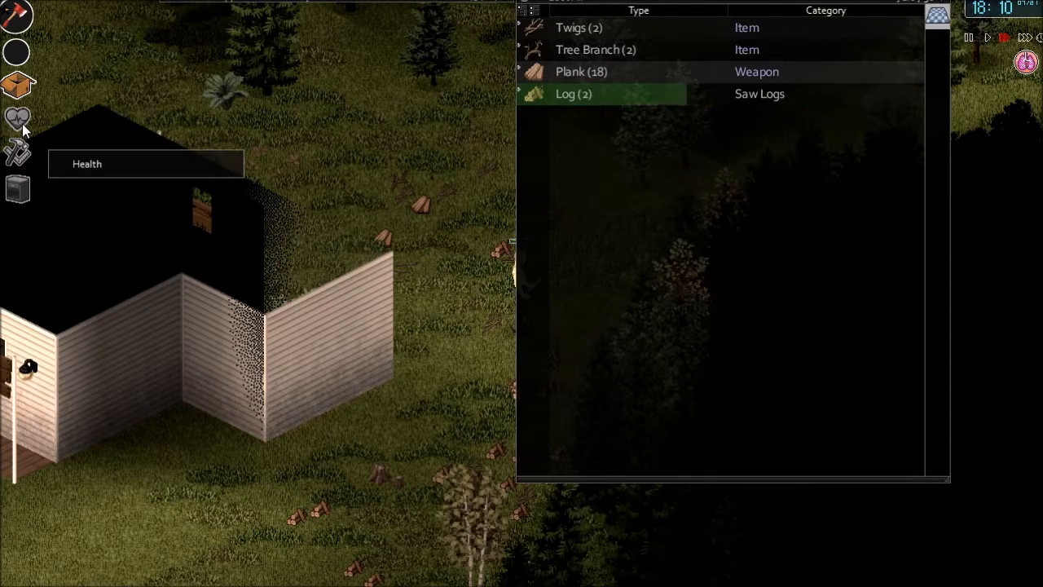
{"action": "key", "text": "Tab"}
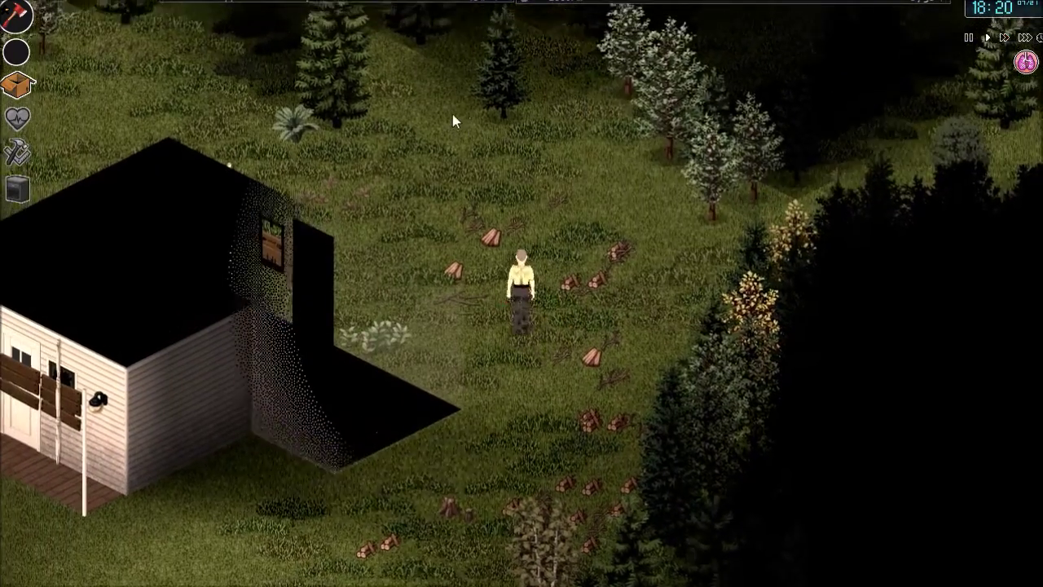
Saw the next pile of four logs into planks the same way
{"action": "key", "text": "Tab"}
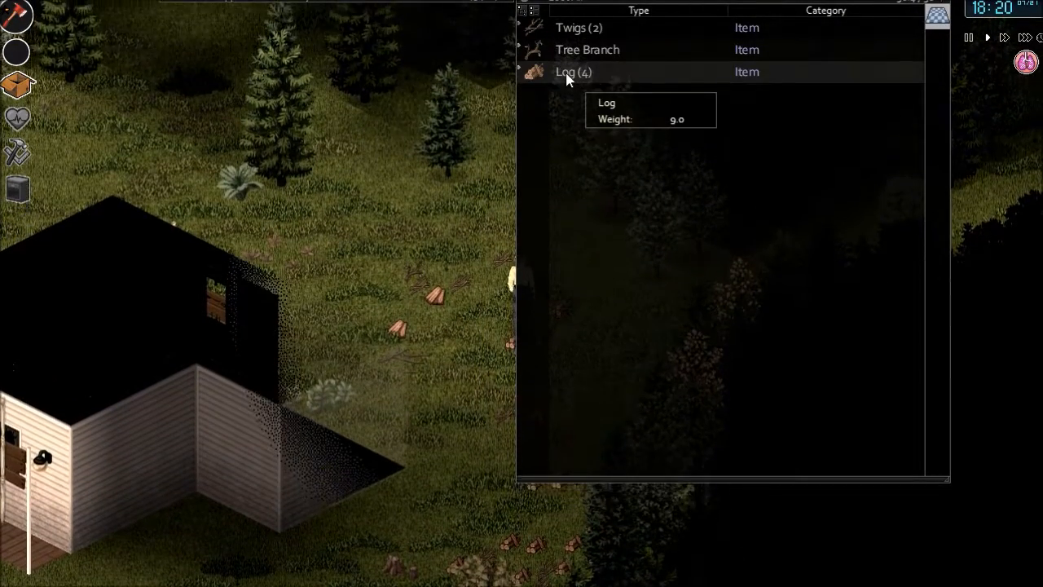
{"action": "right_click", "coordinate": [585, 73]}
{"action": "mouse_move", "coordinate": [632, 265]}
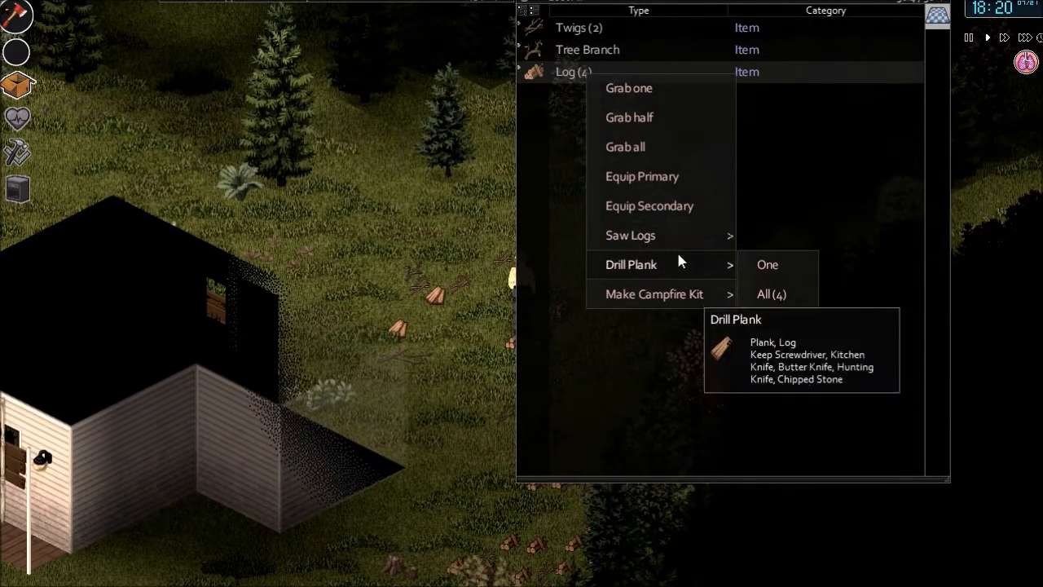
{"action": "left_click", "coordinate": [772, 266]}
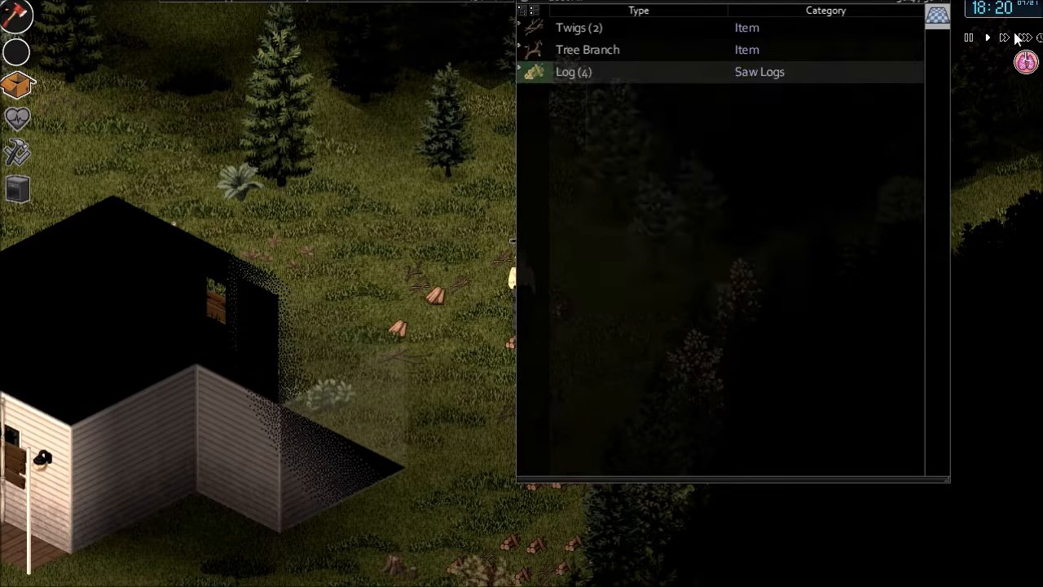
{"action": "key", "text": "Tab"}
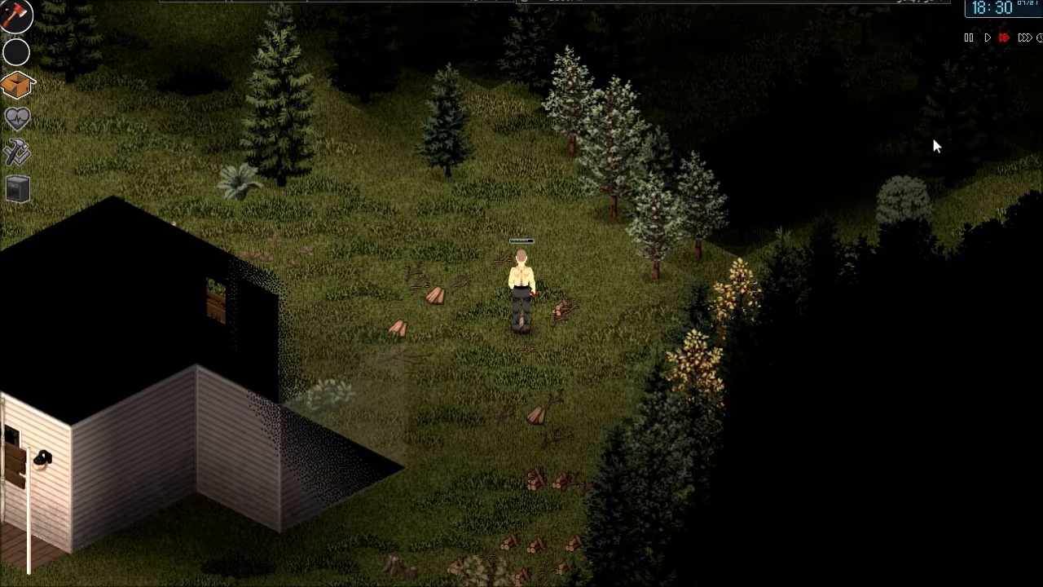
Walk a few tiles and view the character's Skills to check Carpentry progress
{"action": "key", "text": "s"}
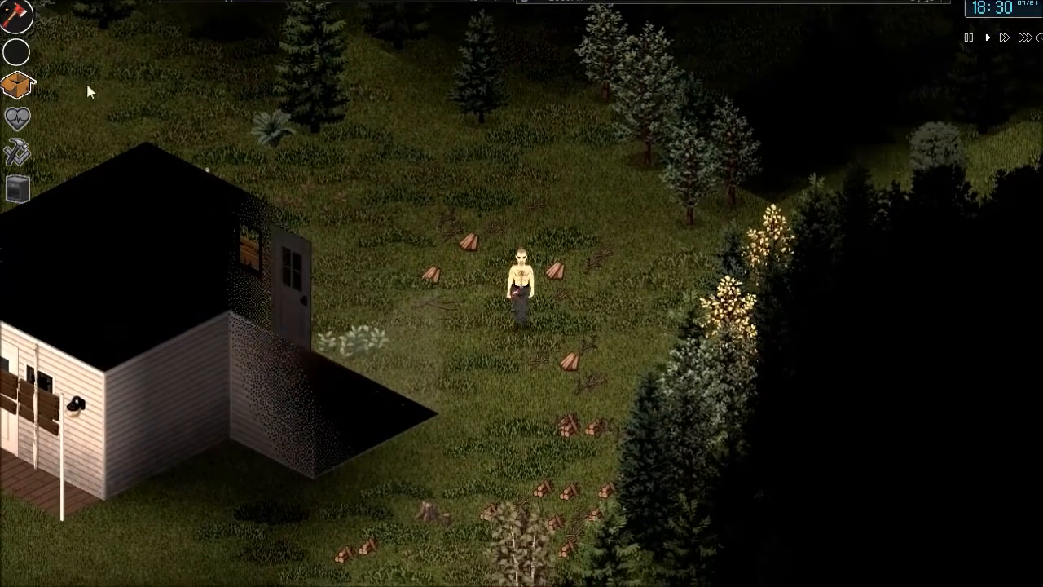
{"action": "left_click", "coordinate": [18, 119]}
{"action": "left_click", "coordinate": [674, 41]}
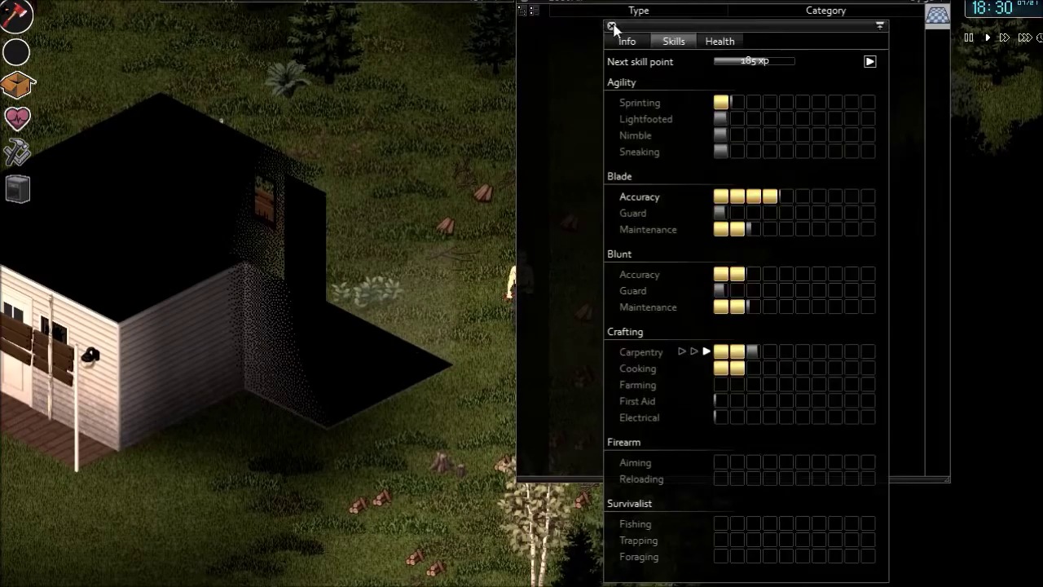
Close the Skills window and the ground items list to return to the game world
{"action": "left_click", "coordinate": [613, 26]}
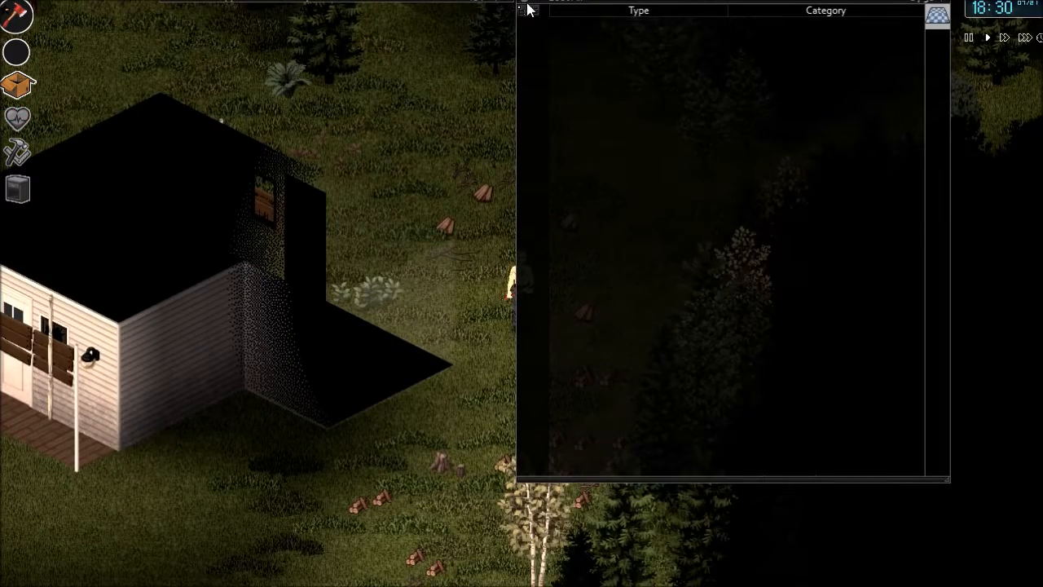
{"action": "left_click", "coordinate": [527, 10]}
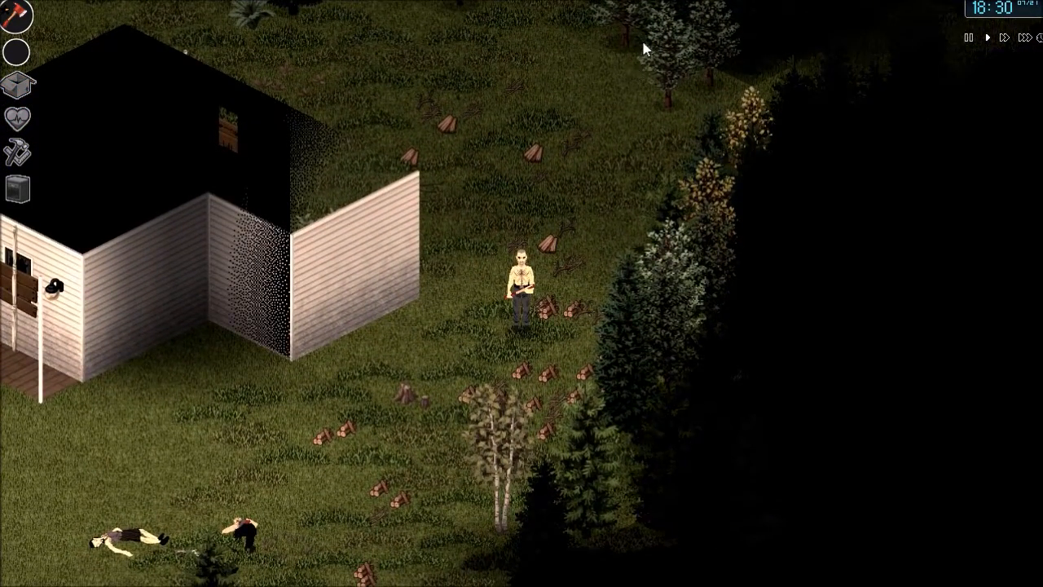
Saw the pile of six logs into planks via Saw Logs > All
{"action": "key", "text": "i"}
{"action": "right_click", "coordinate": [587, 71]}
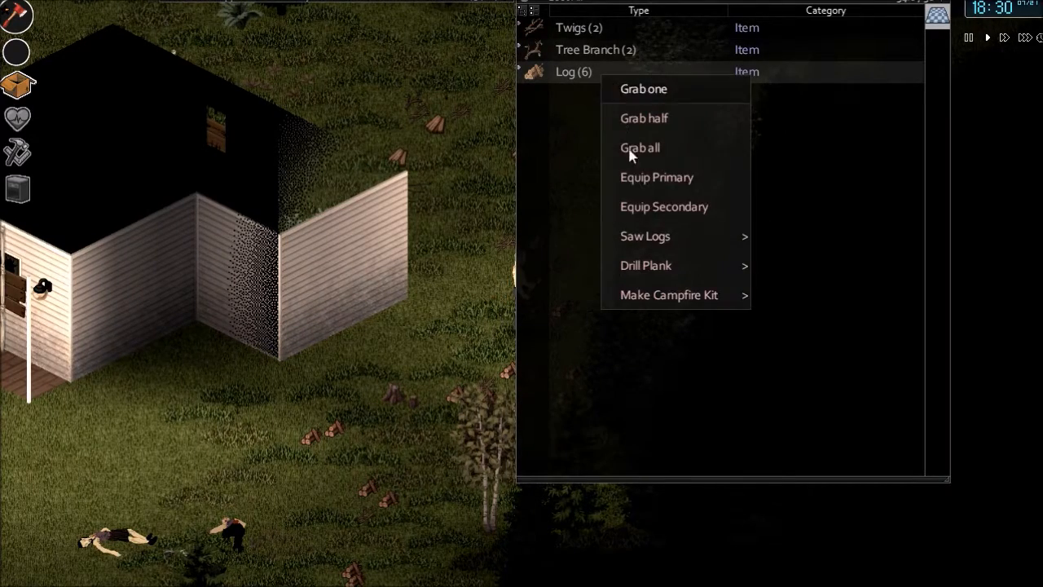
{"action": "mouse_move", "coordinate": [645, 237]}
{"action": "left_click", "coordinate": [776, 246]}
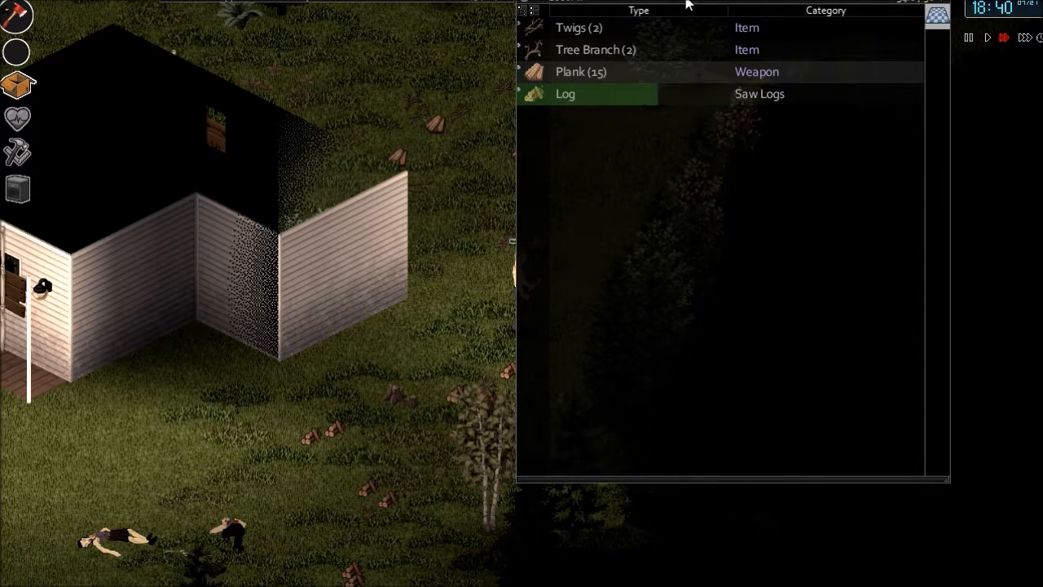
{"action": "key", "text": "Tab"}
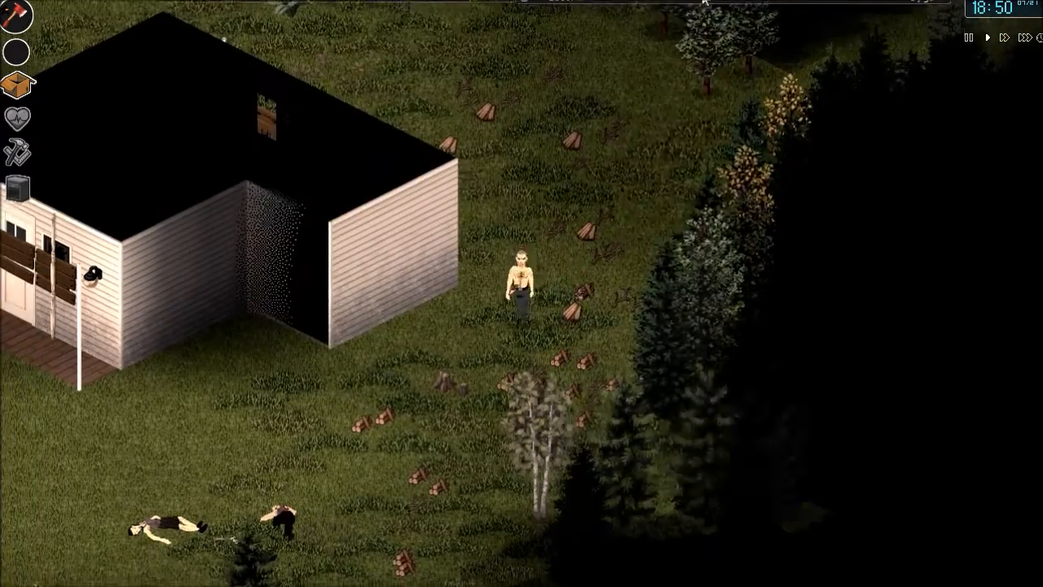
Walk on and start sawing the next pile of eight logs into planks
{"action": "key", "text": "Tab"}
{"action": "right_click", "coordinate": [602, 65]}
{"action": "mouse_move", "coordinate": [639, 215]}
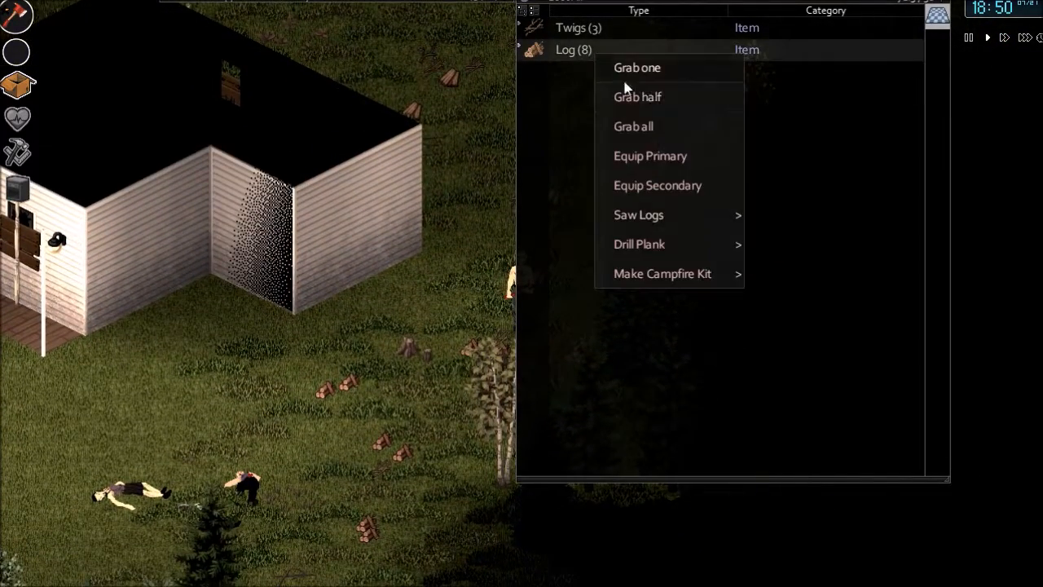
{"action": "left_click", "coordinate": [789, 247]}
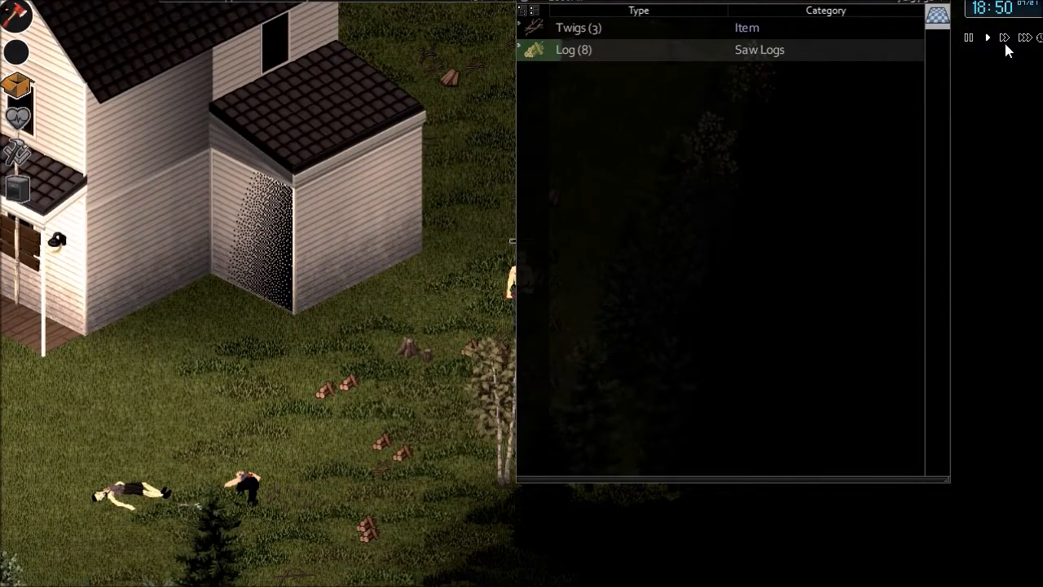
{"action": "key", "text": "Tab"}
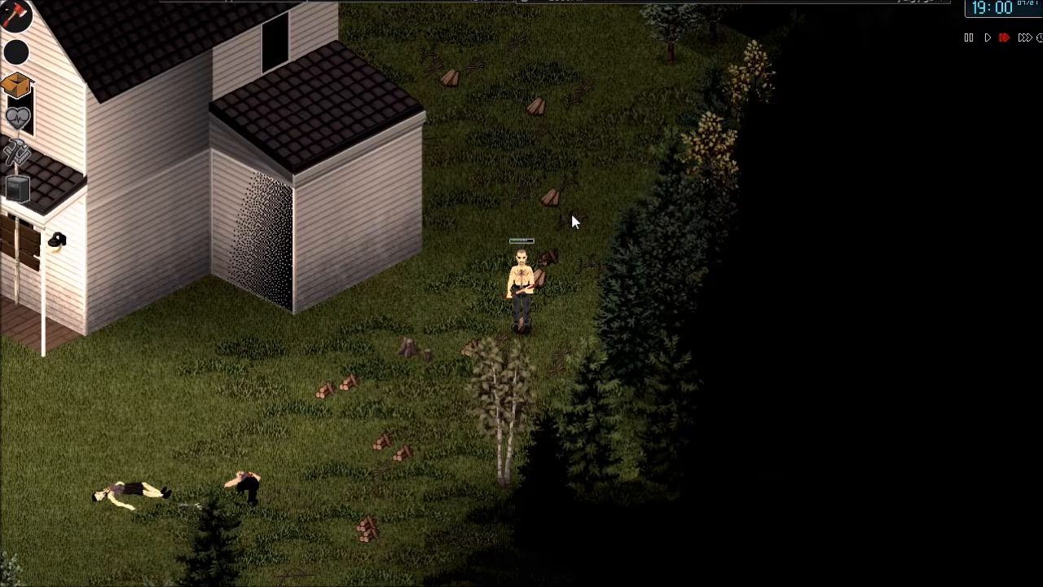
Stop sawing and check the Carpentry skill on the character's Skills page
{"action": "key", "text": "a"}
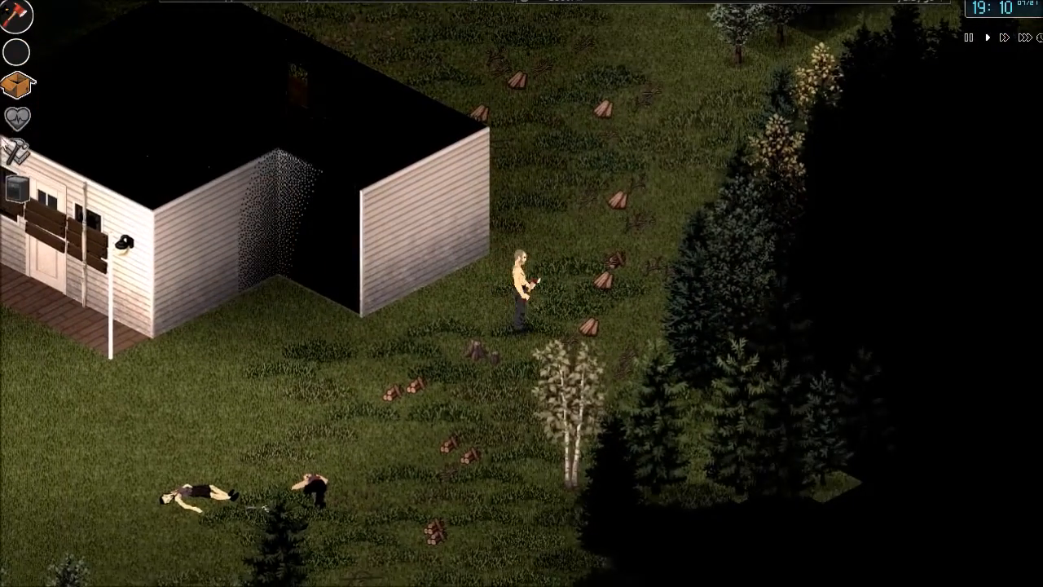
{"action": "key", "text": "h"}
{"action": "left_click", "coordinate": [674, 42]}
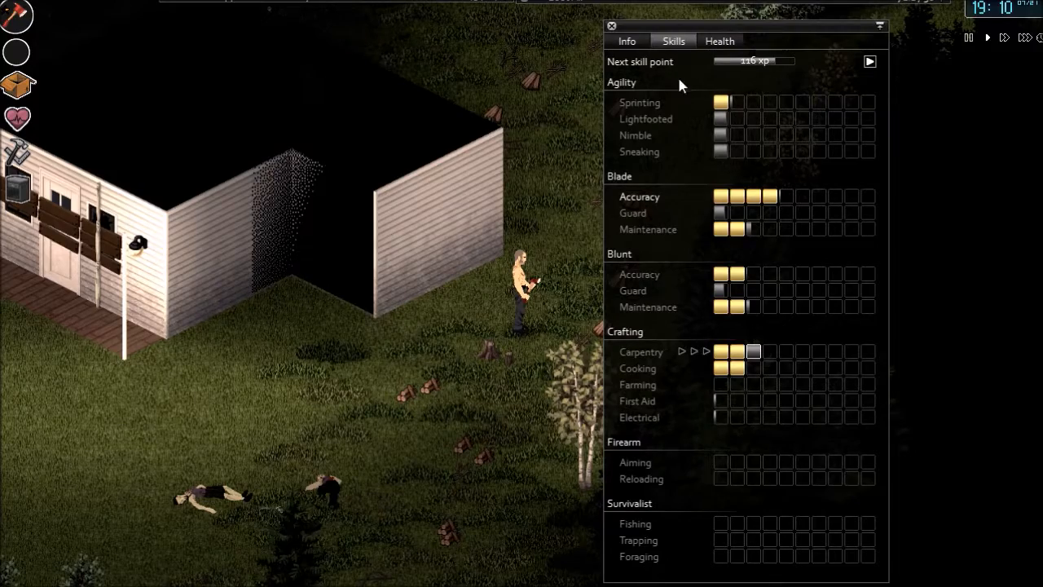
Walk north past the house, close Skills and view the character's own inventory
{"action": "key", "text": "w"}
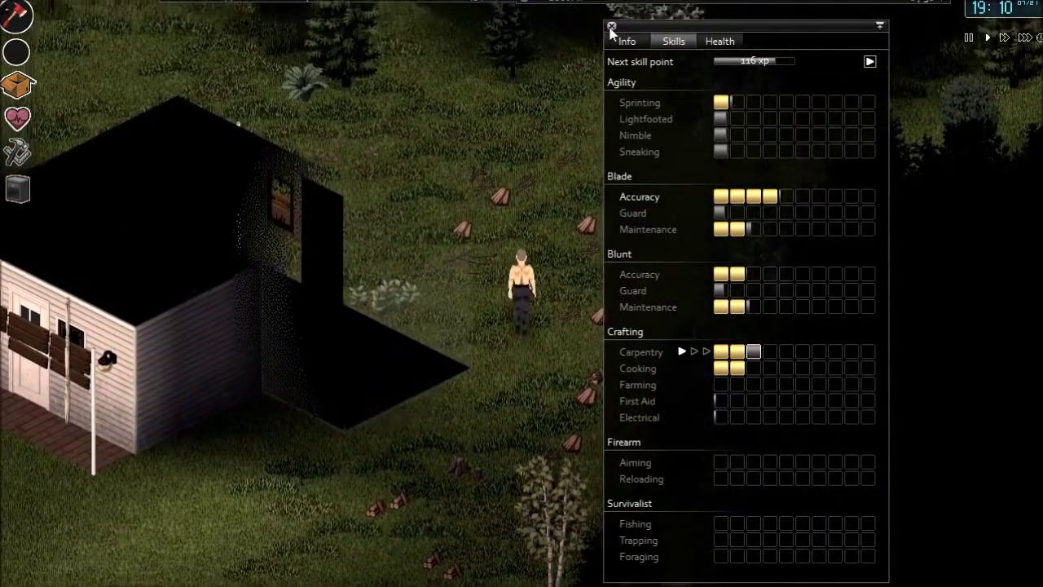
{"action": "left_click", "coordinate": [611, 25]}
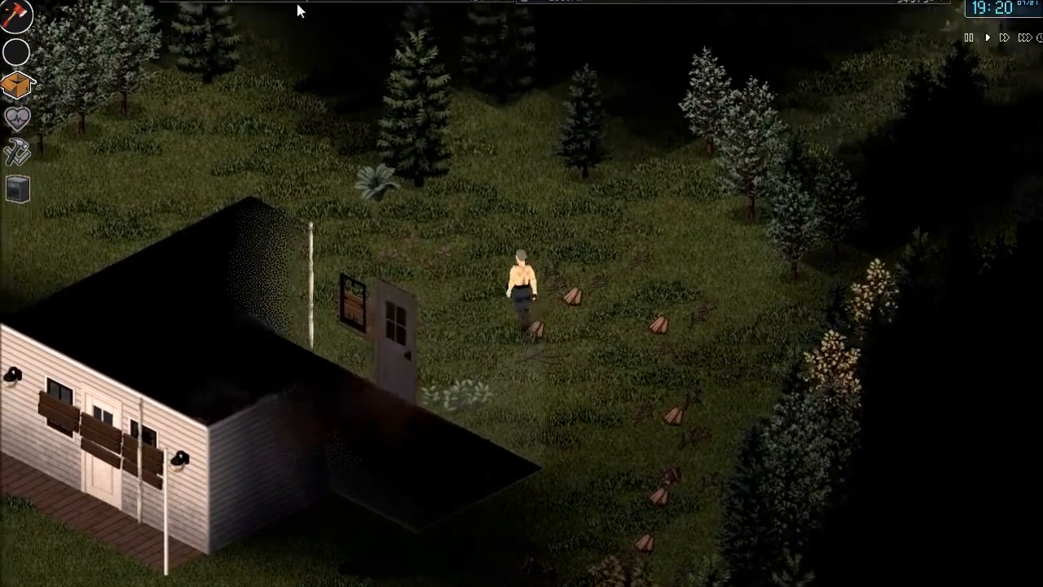
{"action": "left_click", "coordinate": [299, 10]}
Repair the axe with wood glue twice, then pack it into another bag
{"action": "right_click", "coordinate": [252, 93]}
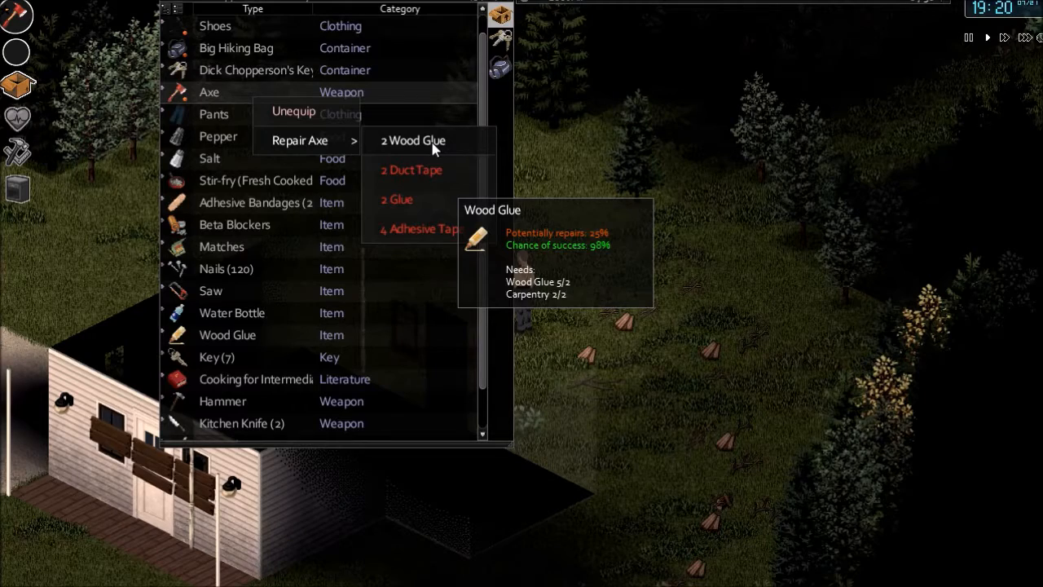
{"action": "left_click", "coordinate": [417, 141]}
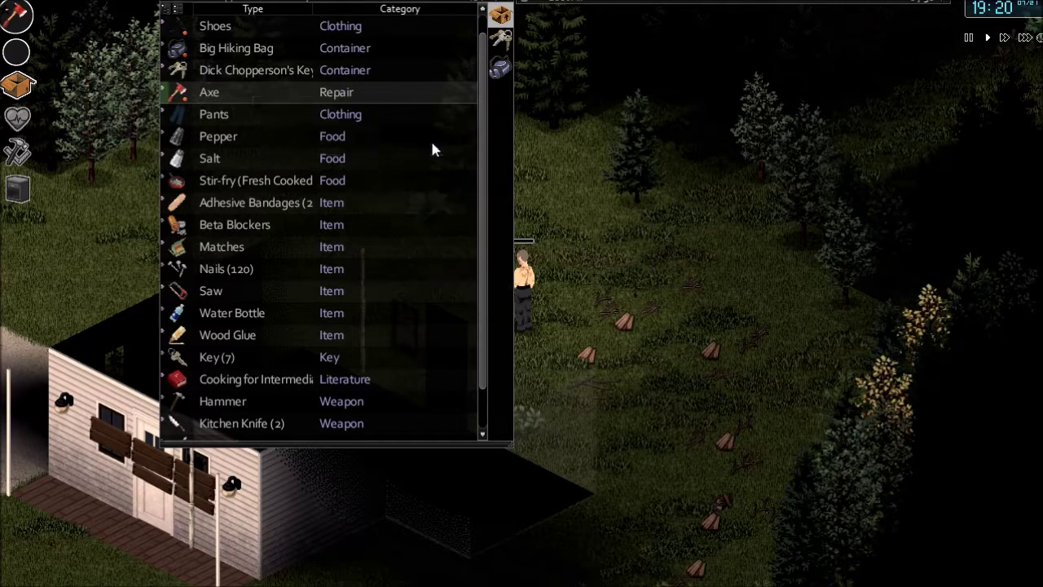
{"action": "right_click", "coordinate": [248, 98]}
{"action": "mouse_move", "coordinate": [295, 137]}
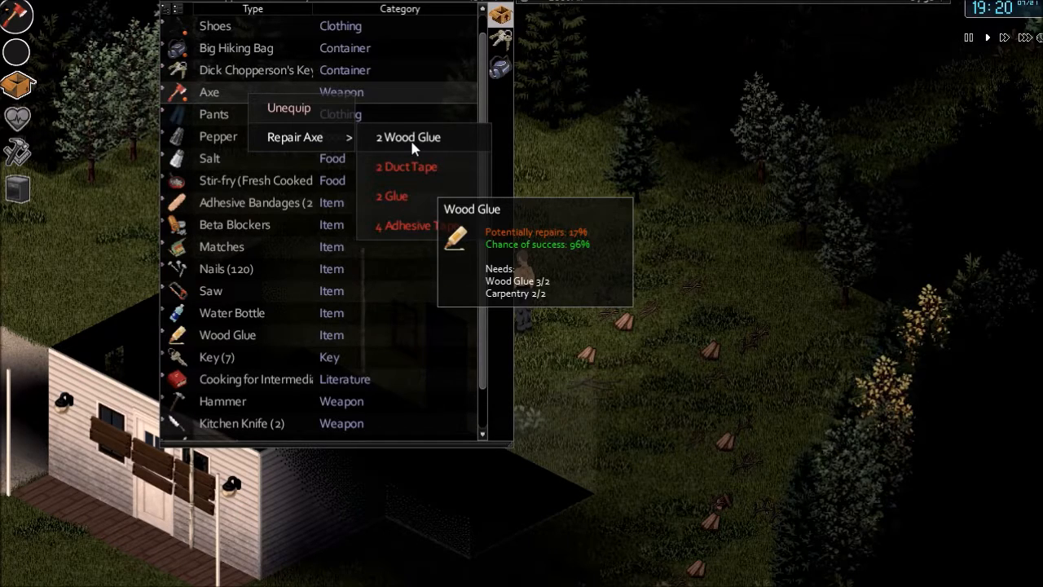
{"action": "left_click", "coordinate": [414, 138]}
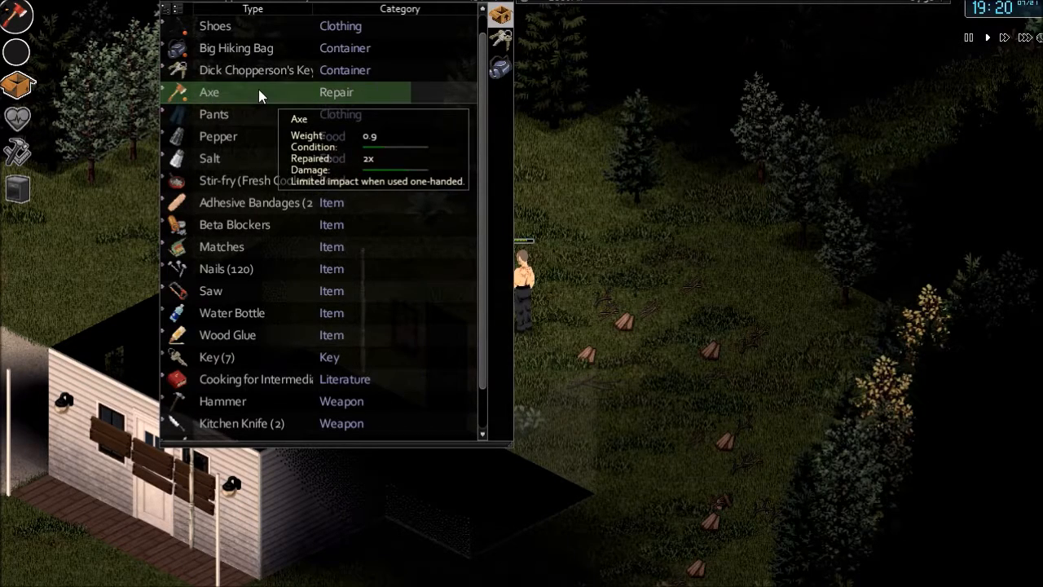
{"action": "mouse_move", "coordinate": [258, 91]}
{"action": "left_mouse_down"}
{"action": "mouse_move", "coordinate": [368, 95]}
{"action": "mouse_move", "coordinate": [506, 71]}
{"action": "left_mouse_up"}
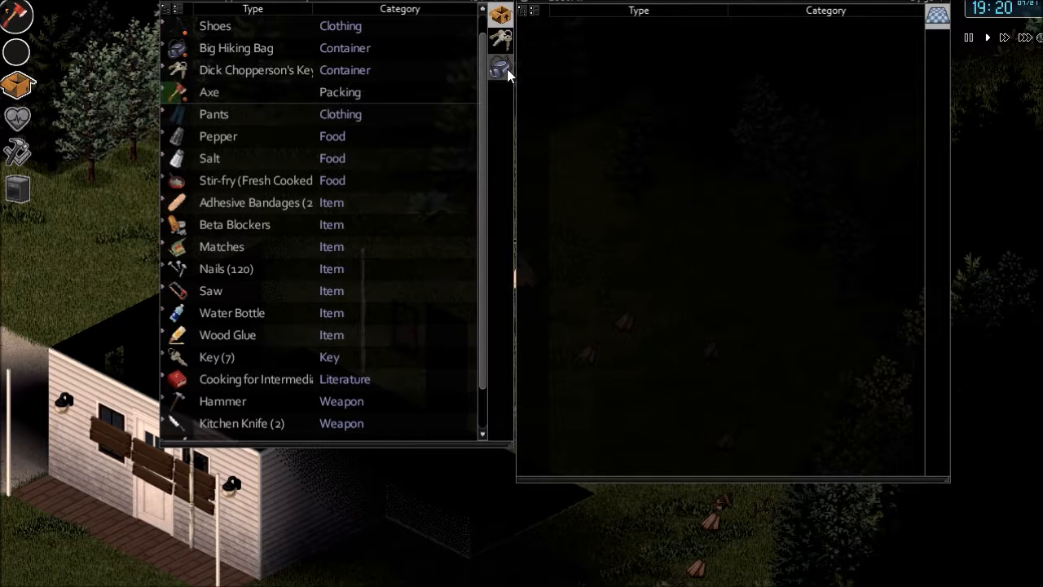
{"action": "scroll", "coordinate": [300, 283], "scroll_direction": "down", "scroll_amount": 1}
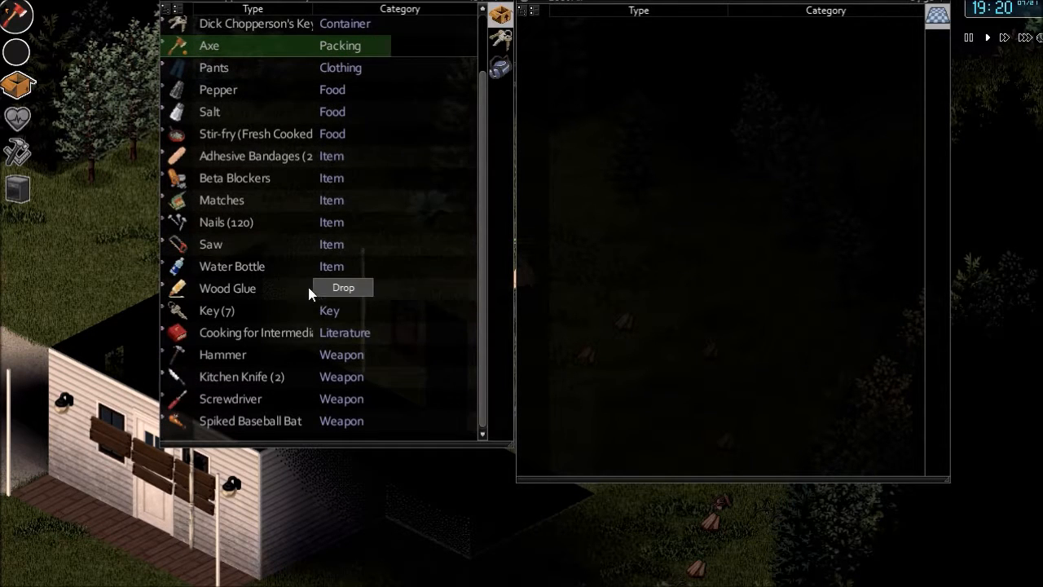
Repair the spiked baseball bat with nails three times
{"action": "right_click", "coordinate": [277, 422]}
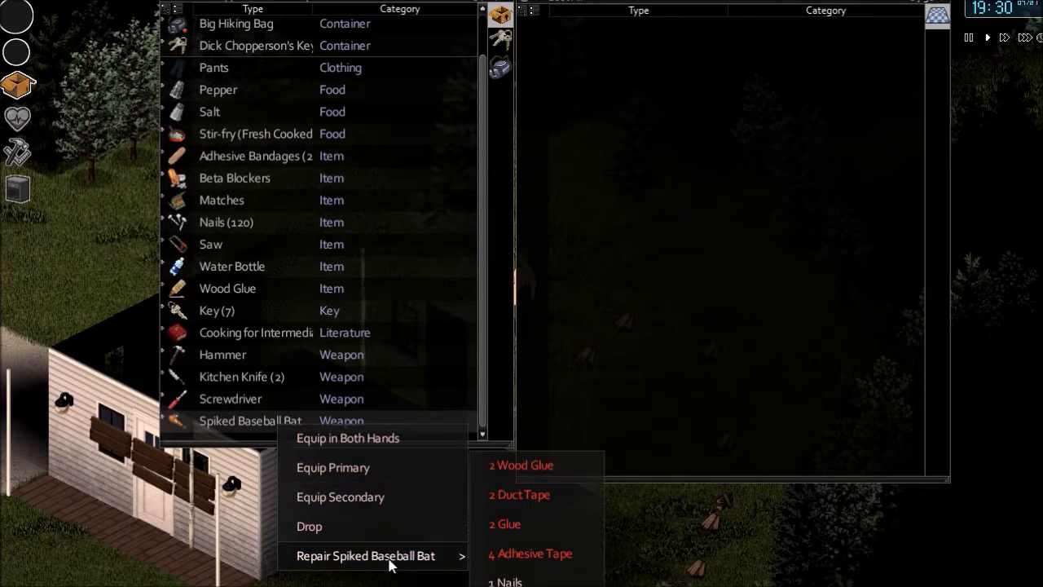
{"action": "mouse_move", "coordinate": [366, 555]}
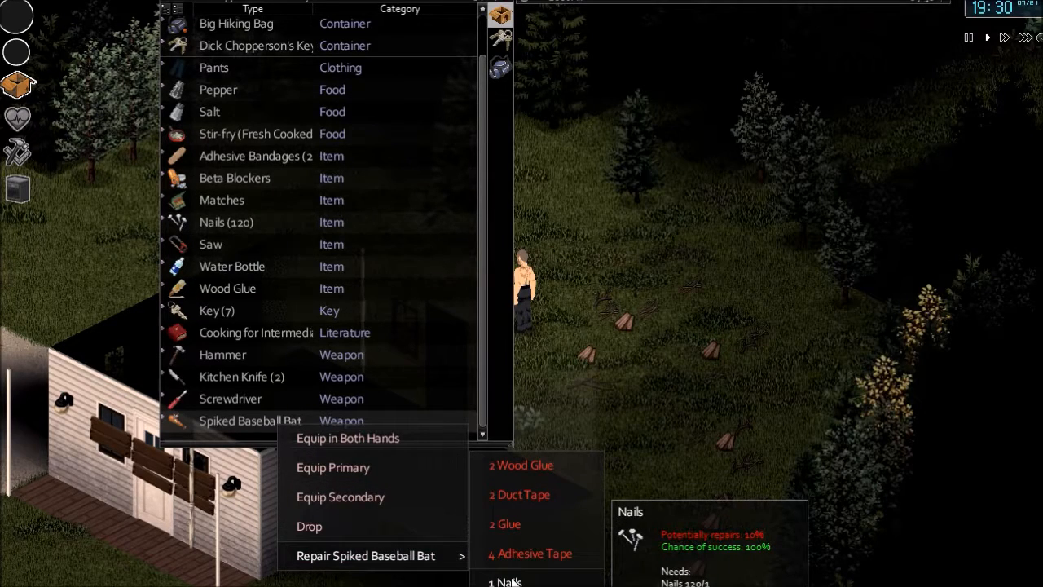
{"action": "left_click", "coordinate": [514, 581]}
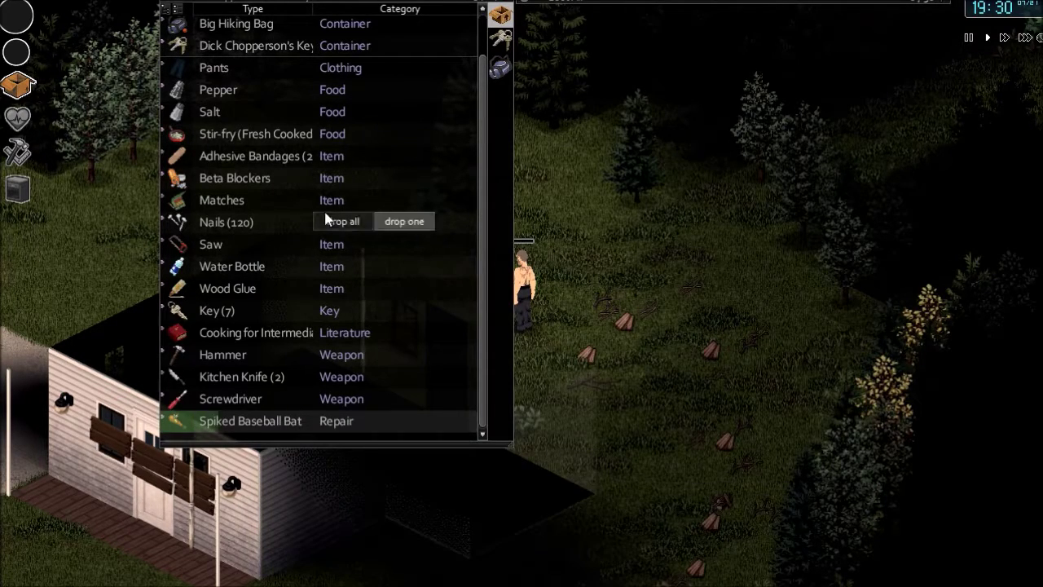
{"action": "right_click", "coordinate": [287, 421]}
{"action": "mouse_move", "coordinate": [375, 550]}
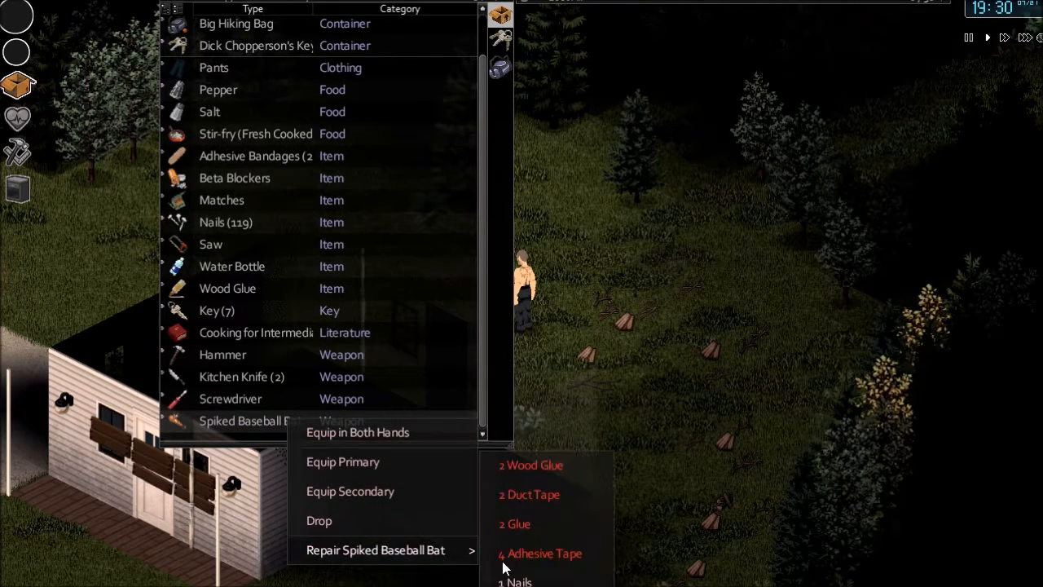
{"action": "left_click", "coordinate": [522, 581]}
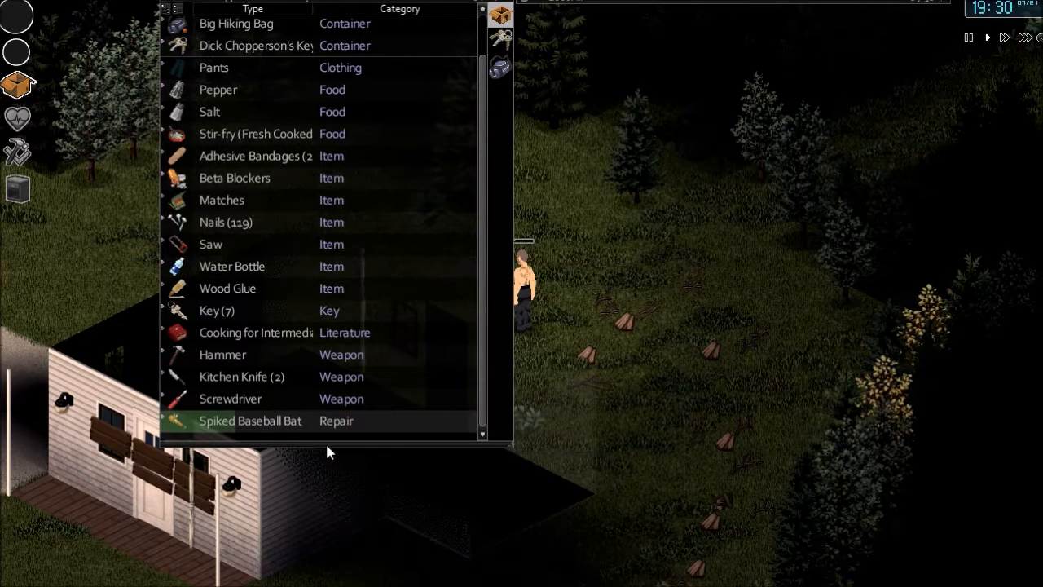
{"action": "right_click", "coordinate": [286, 426]}
{"action": "mouse_move", "coordinate": [374, 553]}
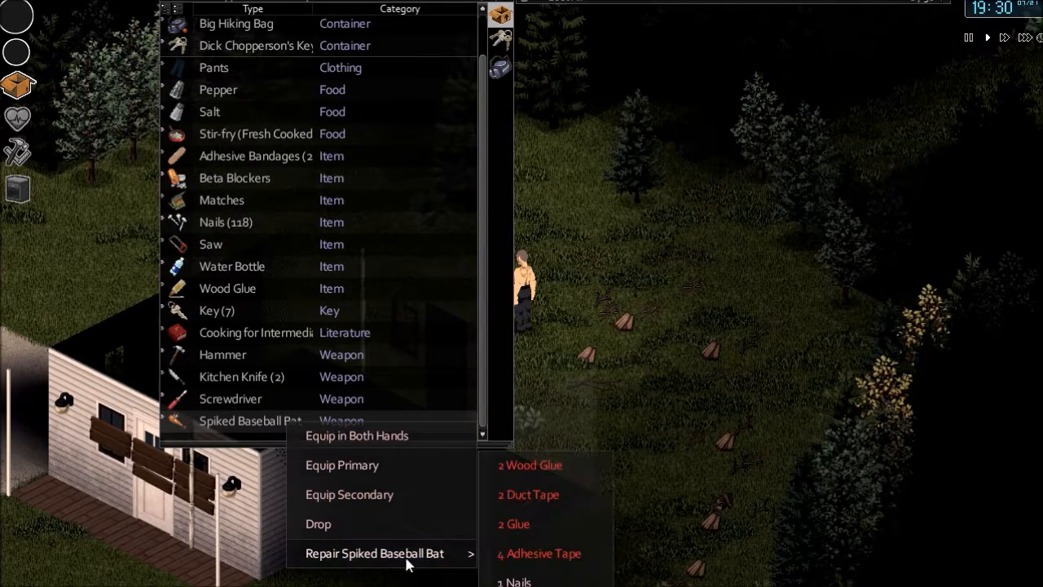
{"action": "left_click", "coordinate": [560, 580]}
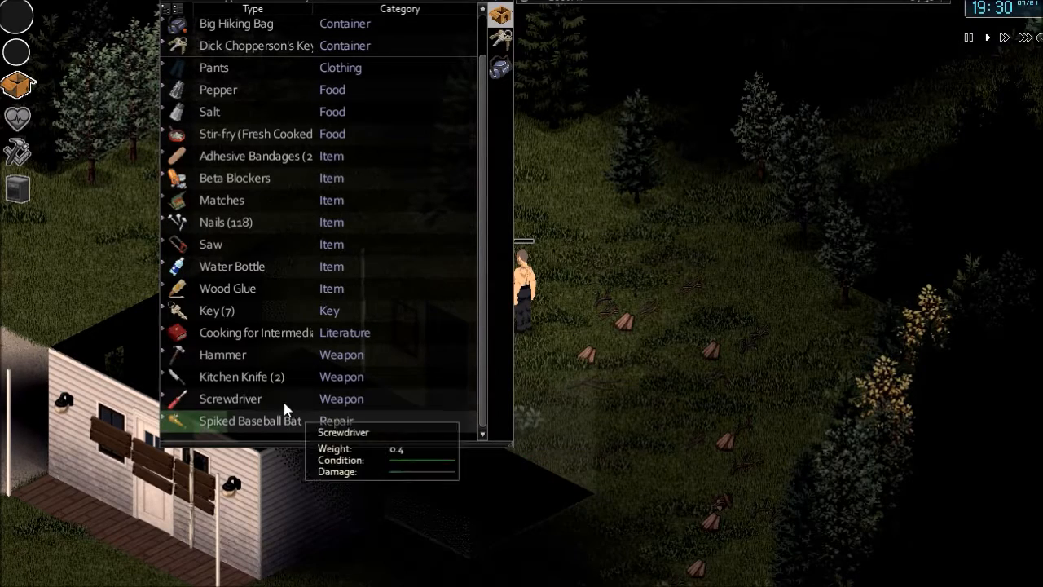
Equip the spiked baseball bat in both hands and glance into another bag
{"action": "right_click", "coordinate": [283, 423]}
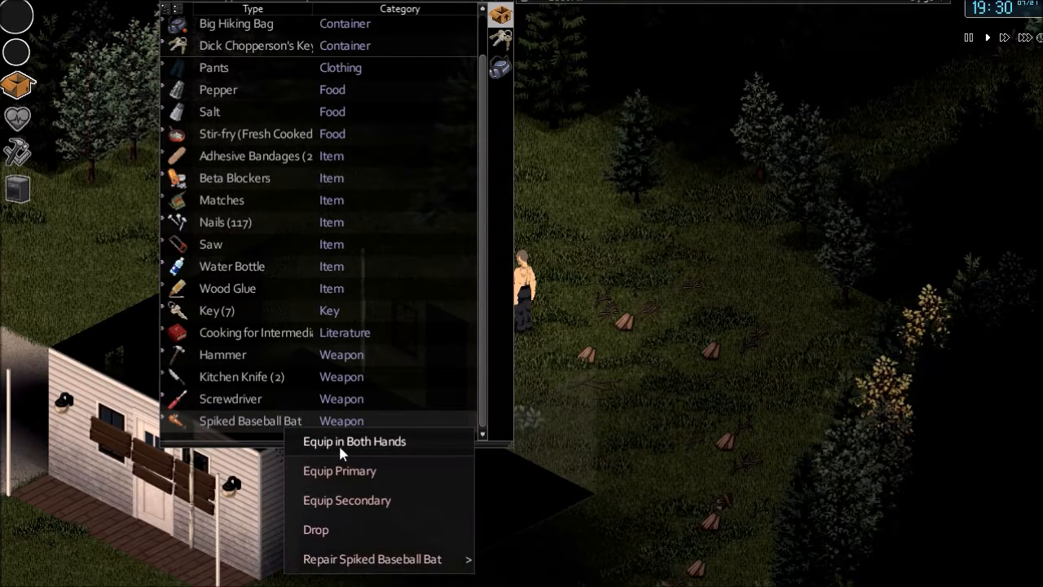
{"action": "left_click", "coordinate": [341, 442]}
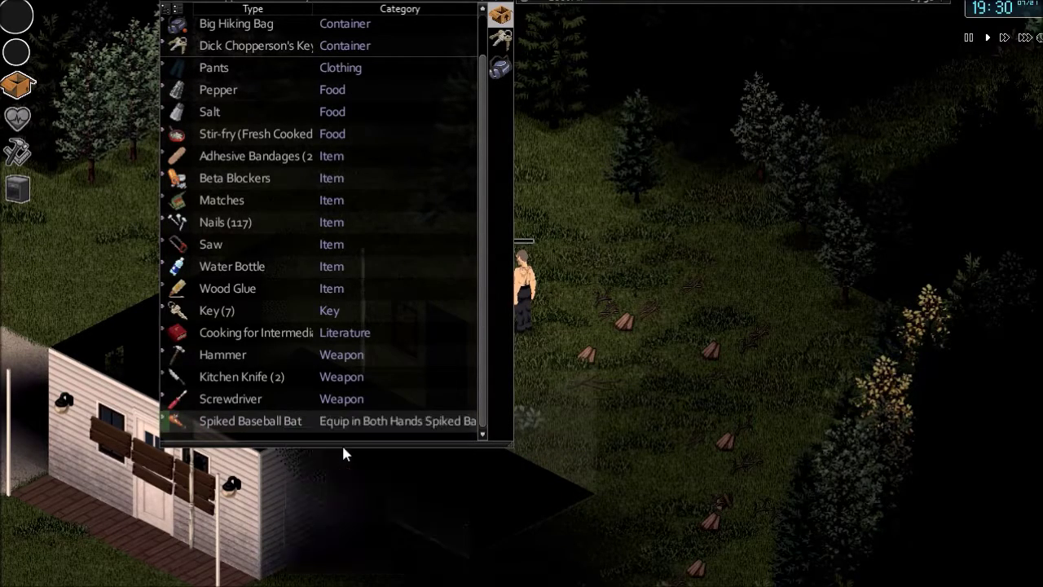
{"action": "left_click", "coordinate": [499, 69]}
{"action": "left_click", "coordinate": [500, 16]}
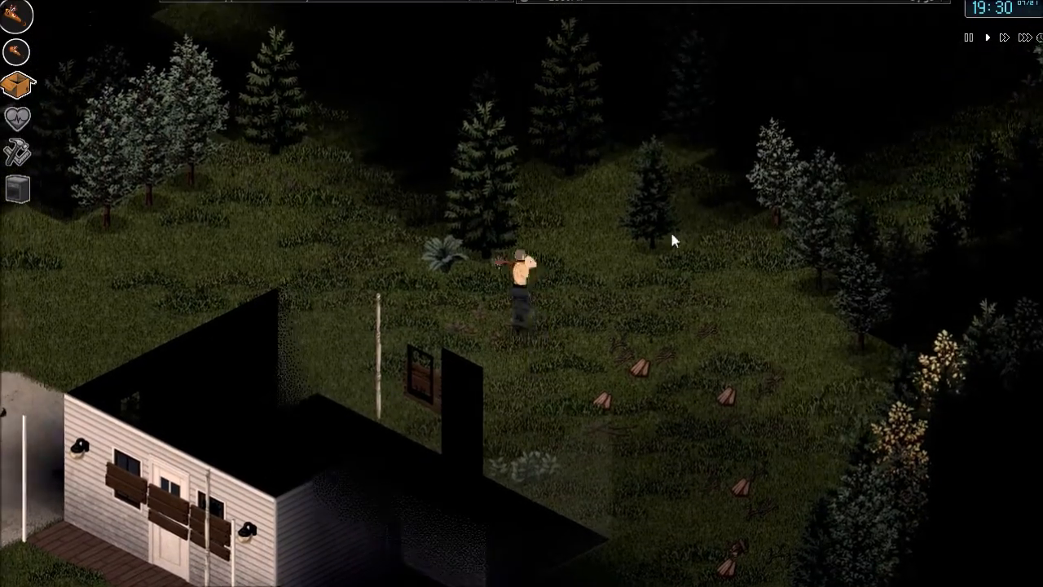
Walk across the field, through the door into the house, checking the inventory
{"action": "key", "text": "w"}
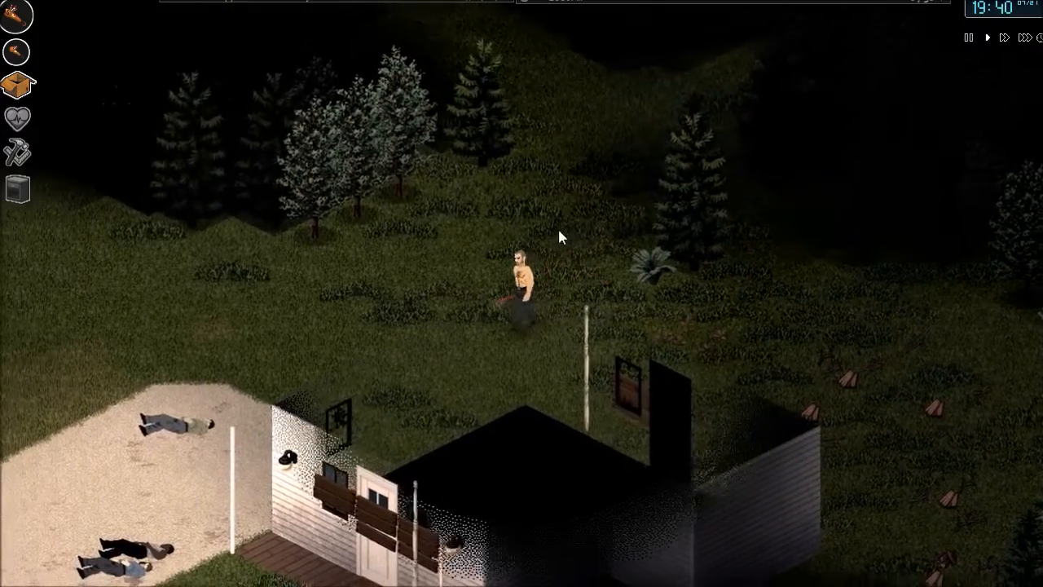
{"action": "key", "text": "s"}
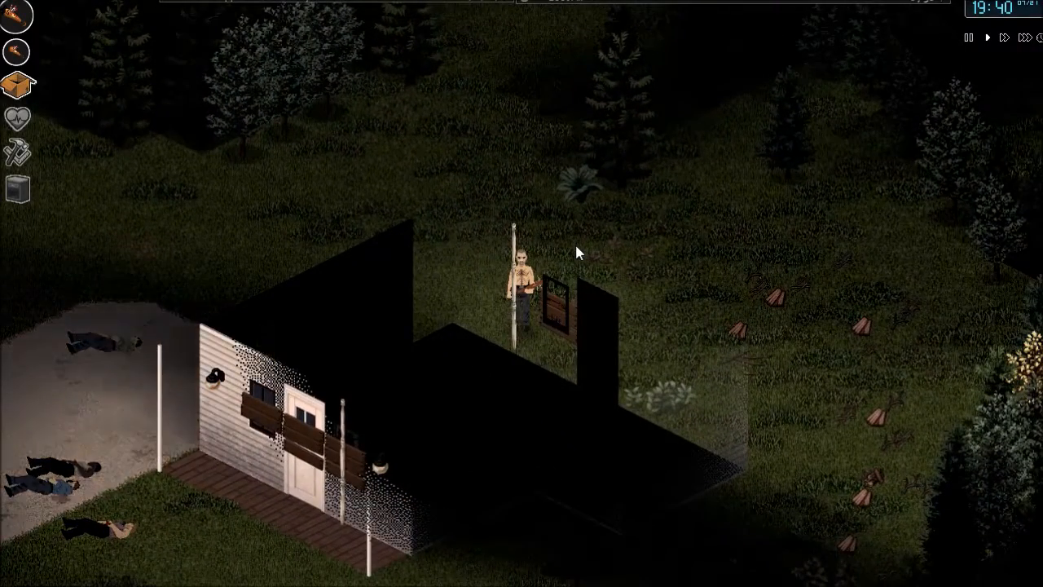
{"action": "key", "text": "s"}
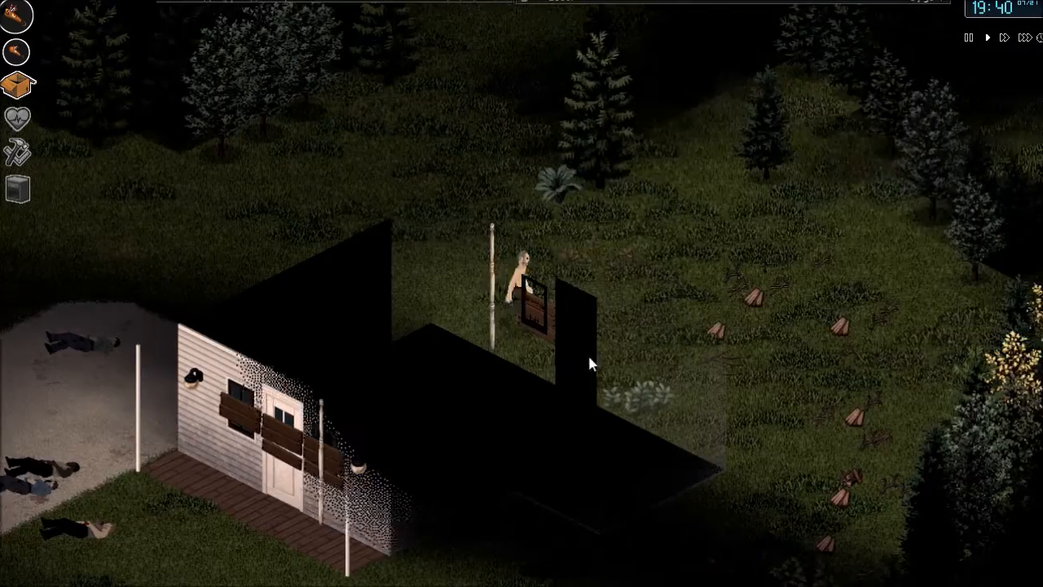
{"action": "key", "text": "s"}
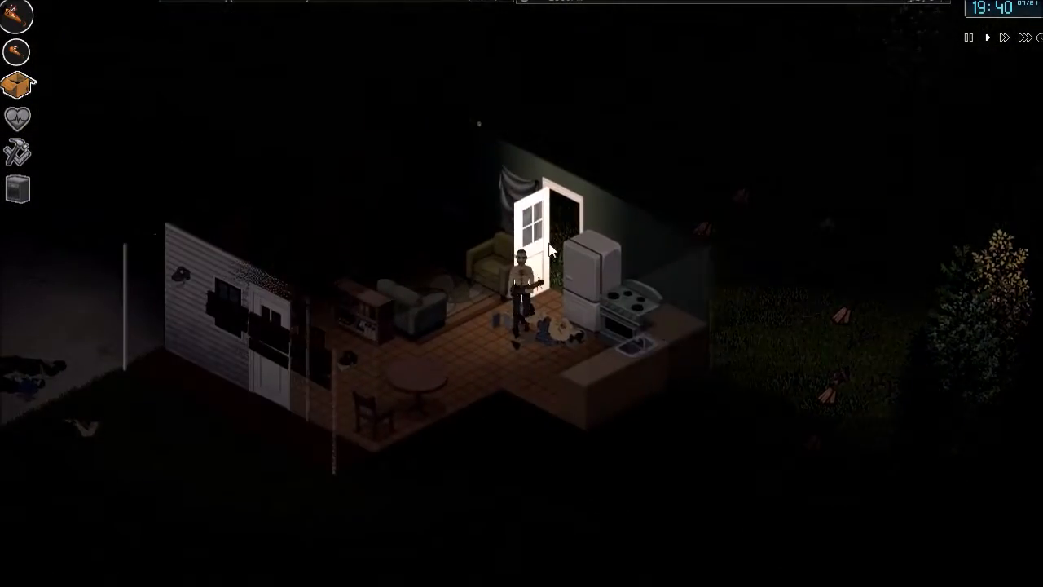
{"action": "left_click", "coordinate": [18, 84]}
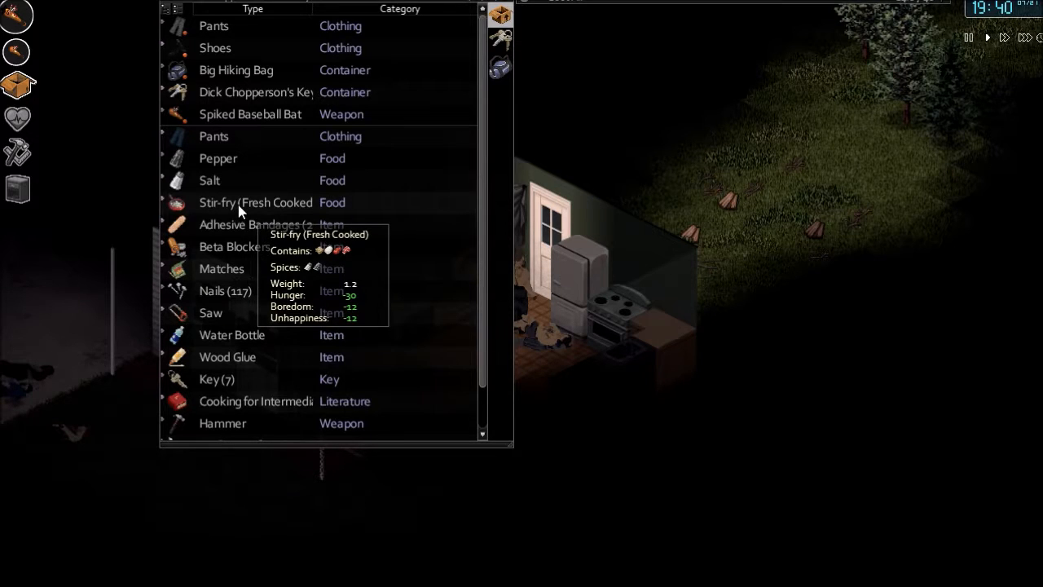
{"action": "scroll", "coordinate": [643, 130], "scroll_direction": "down", "scroll_amount": 3}
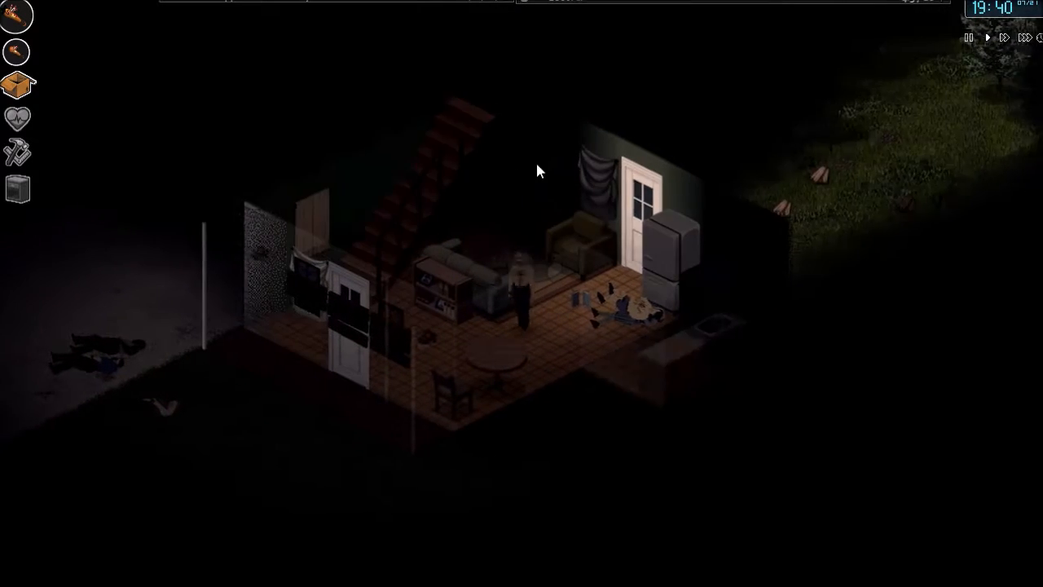
{"action": "scroll", "coordinate": [538, 171], "scroll_direction": "up", "scroll_amount": 3}
Climb the stairs and walk through the doorway into the bedroom
{"action": "key", "text": "i"}
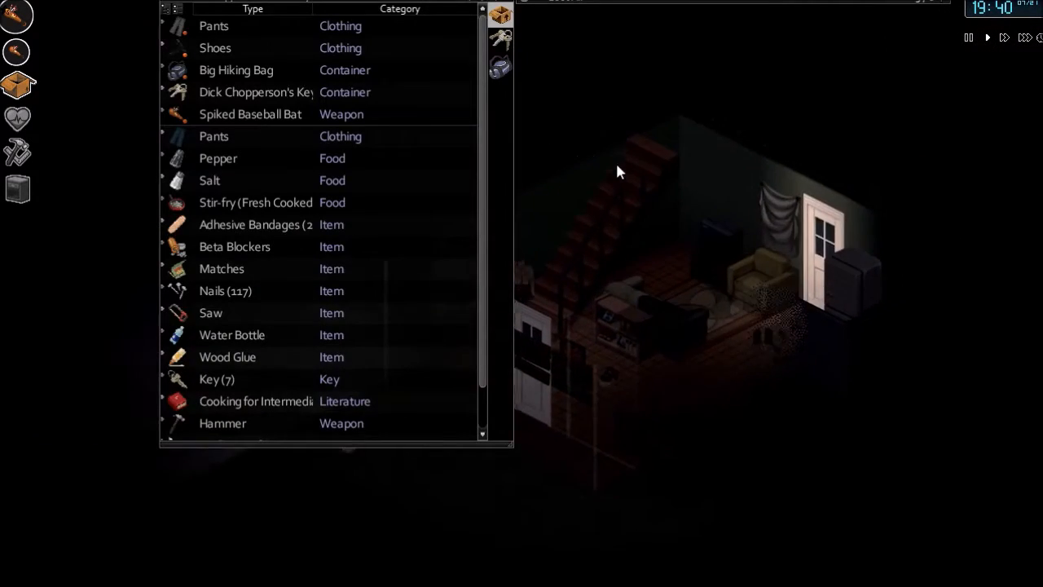
{"action": "scroll", "coordinate": [615, 168], "scroll_direction": "down", "scroll_amount": 3}
{"action": "scroll", "coordinate": [562, 330], "scroll_direction": "up", "scroll_amount": 3}
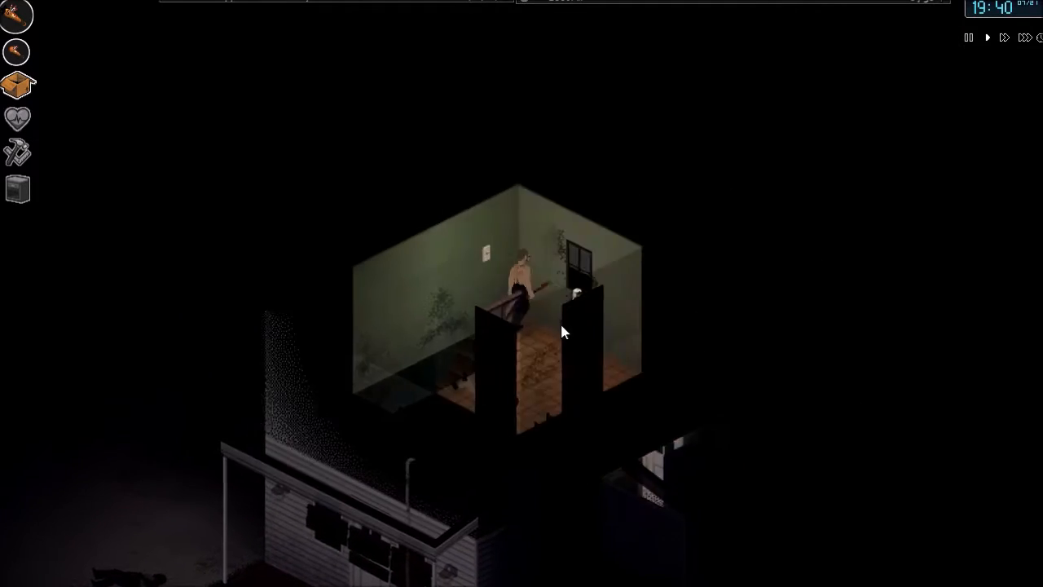
{"action": "key", "text": "w"}
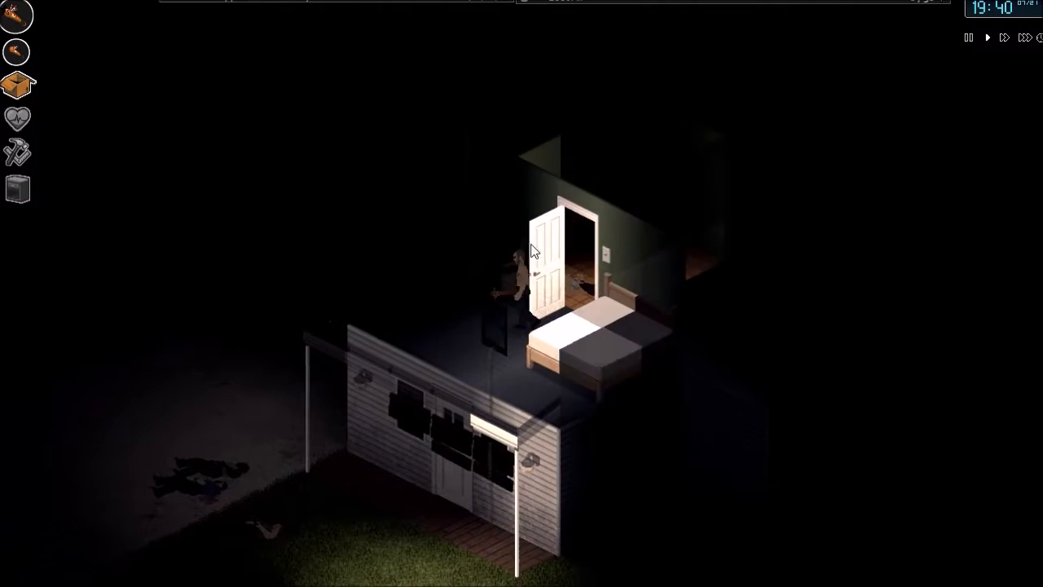
Eat all of the stir-fry from the inventory, leaving an empty frying pan
{"action": "key", "text": "i"}
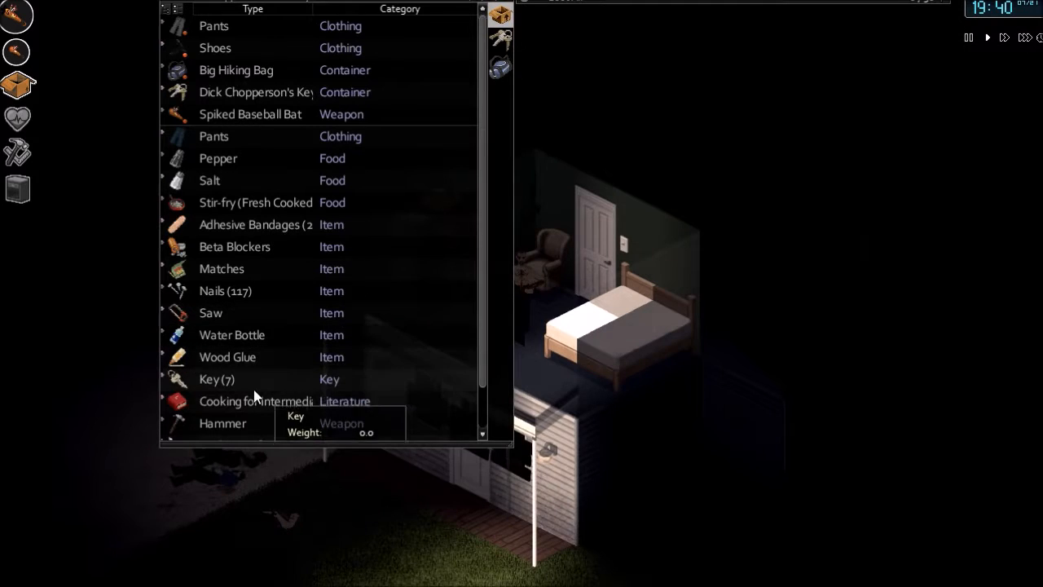
{"action": "right_click", "coordinate": [247, 203]}
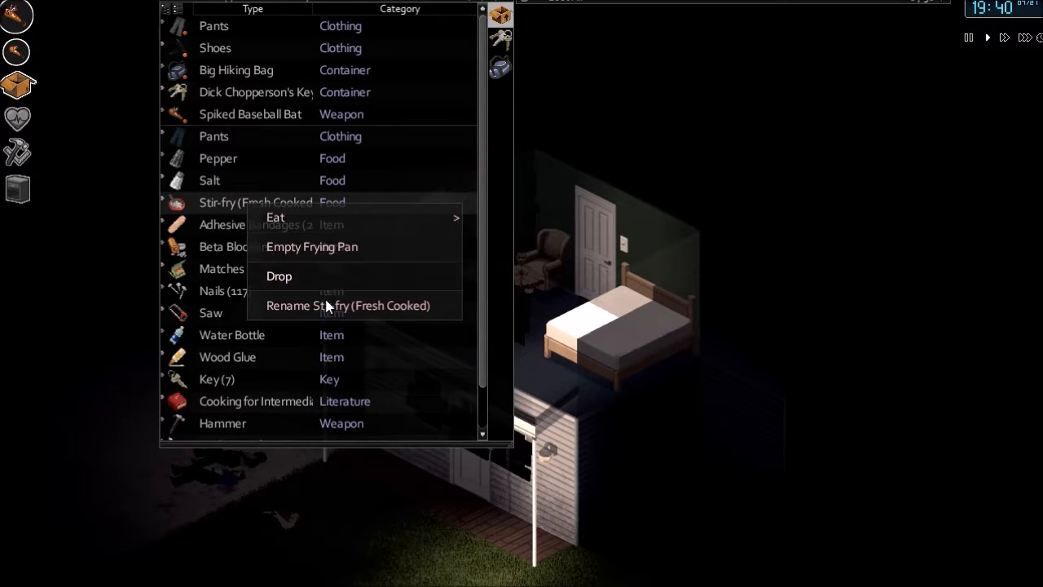
{"action": "mouse_move", "coordinate": [326, 217]}
{"action": "left_click", "coordinate": [490, 218]}
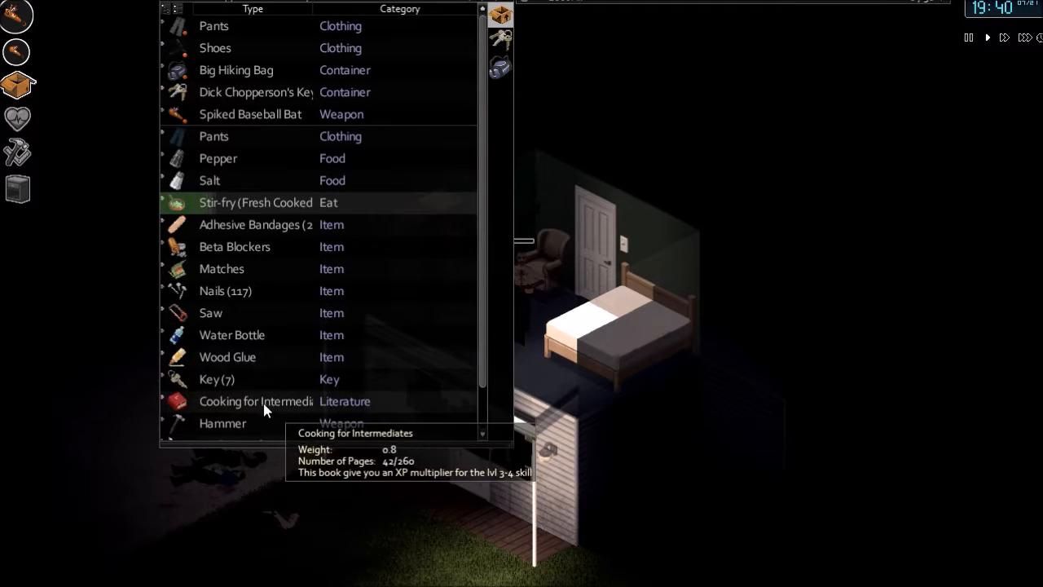
Review the character's info and stats, then close the panel
{"action": "key", "text": "i"}
{"action": "key", "text": "h"}
{"action": "key", "text": "i"}
{"action": "left_click", "coordinate": [627, 40]}
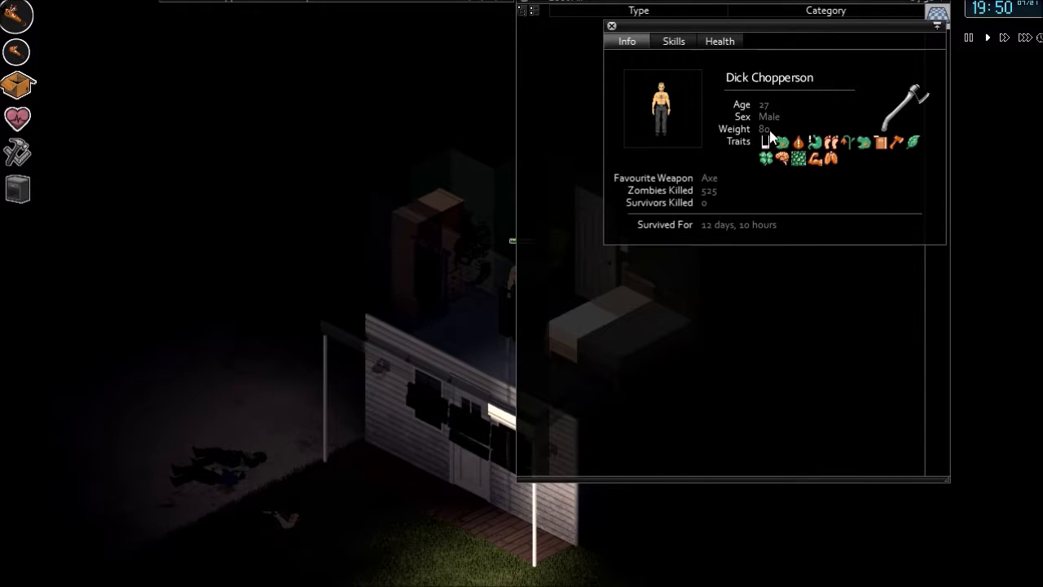
{"action": "left_click", "coordinate": [612, 26]}
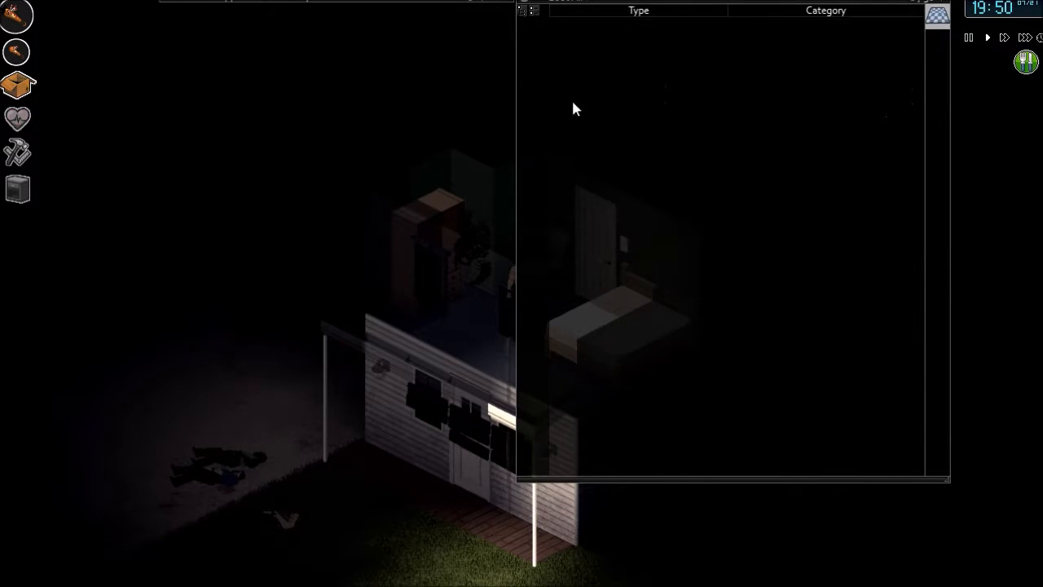
Start reading the Cooking for Intermediates book from the inventory
{"action": "key", "text": "i"}
{"action": "key", "text": "i"}
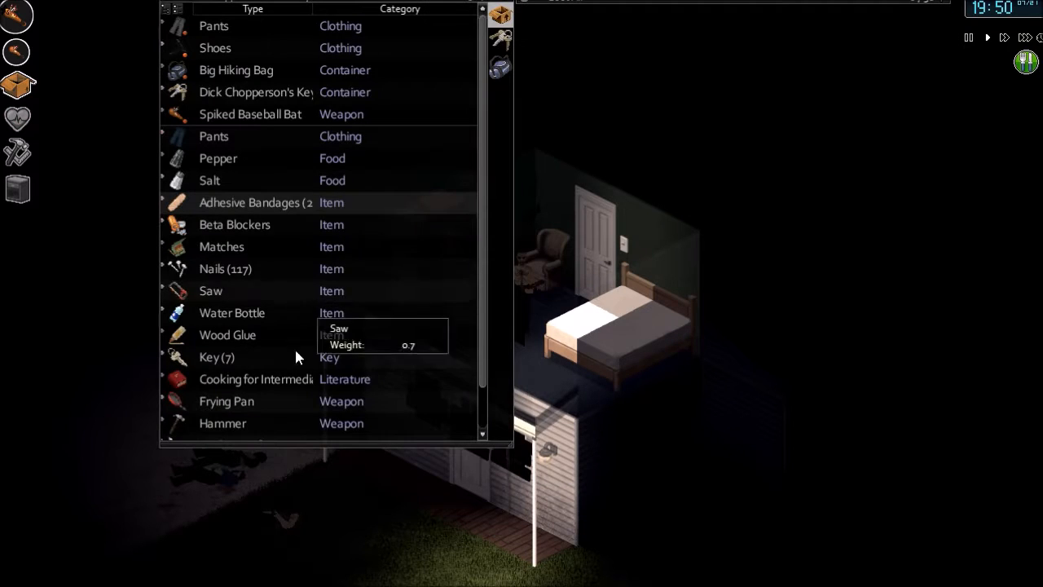
{"action": "right_click", "coordinate": [262, 383]}
{"action": "left_click", "coordinate": [318, 450]}
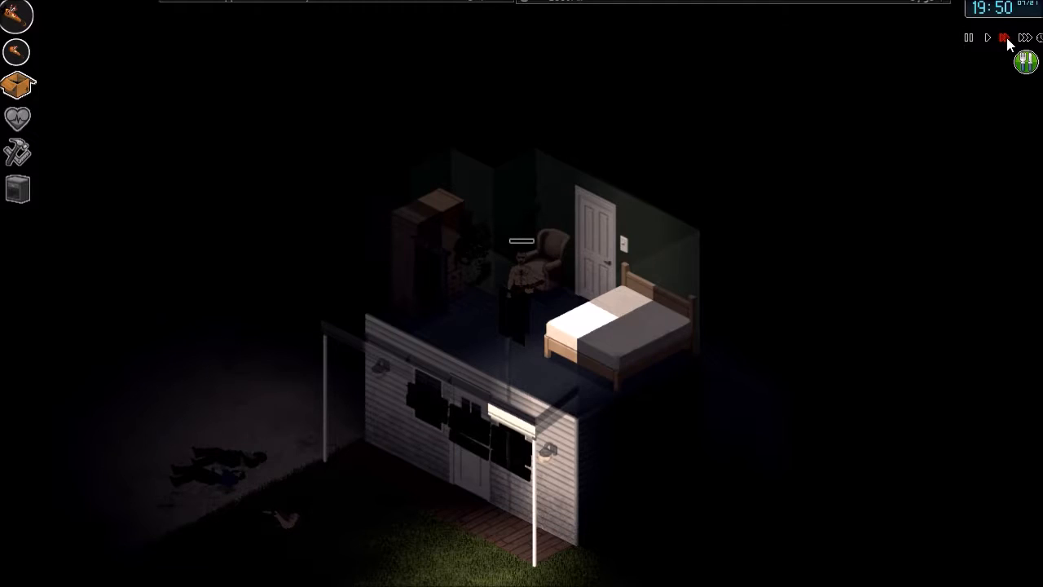
Close the inventory and sleep in the bed through the night until 07:00
{"action": "key", "text": "i"}
{"action": "key", "text": "i"}
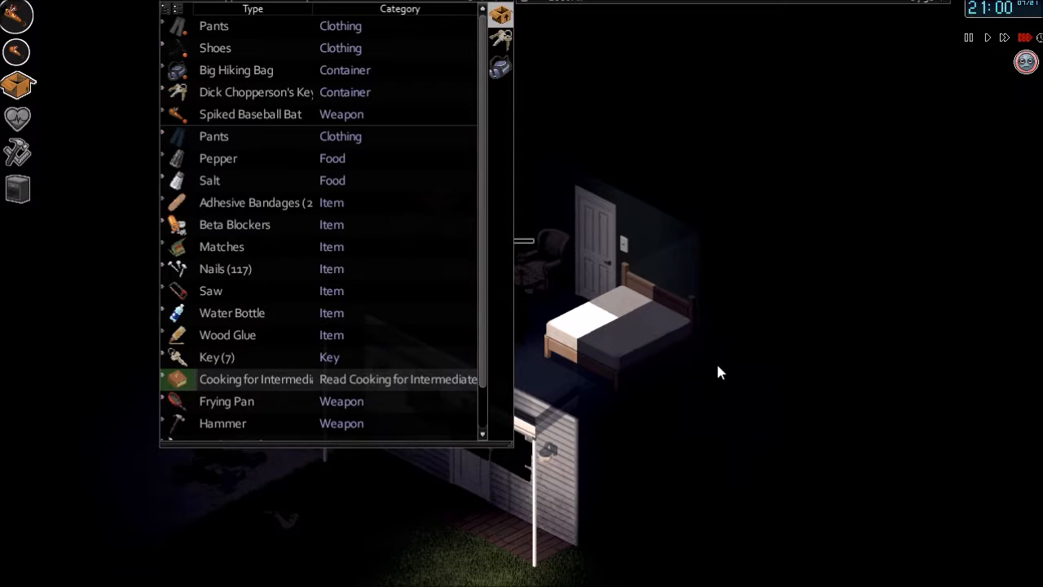
{"action": "right_click", "coordinate": [542, 319]}
{"action": "left_click", "coordinate": [575, 271]}
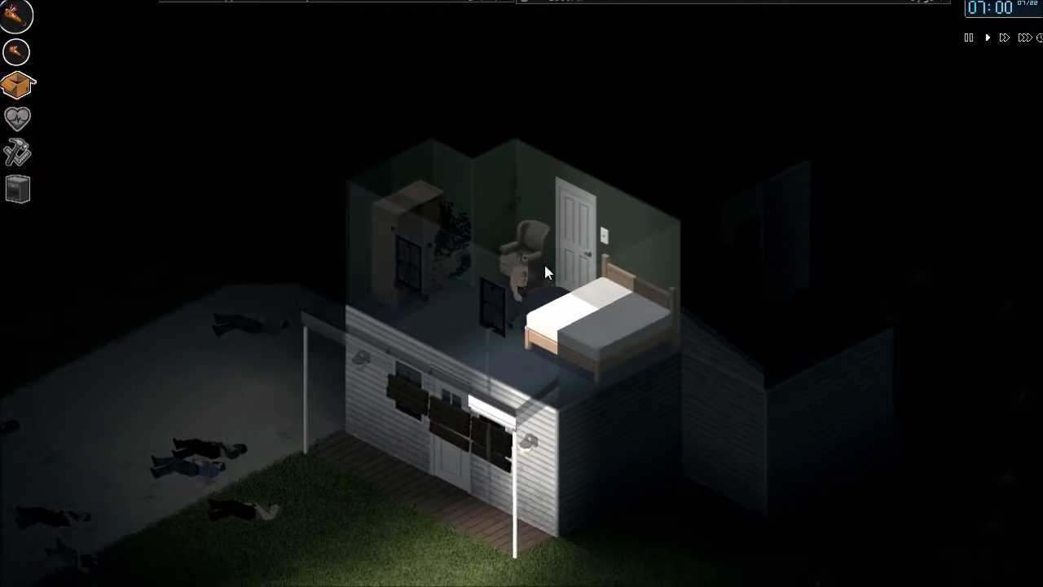
Walk out of the bedroom, down the stairs and across the living room toward the kitchen
{"action": "key", "text": "e"}
{"action": "key", "text": "w"}
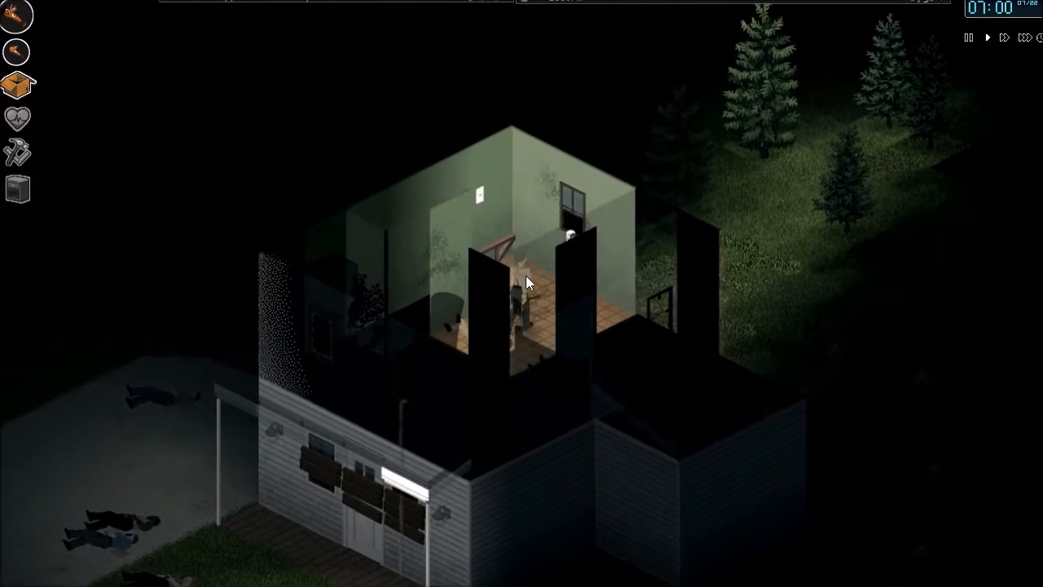
{"action": "key", "text": "s"}
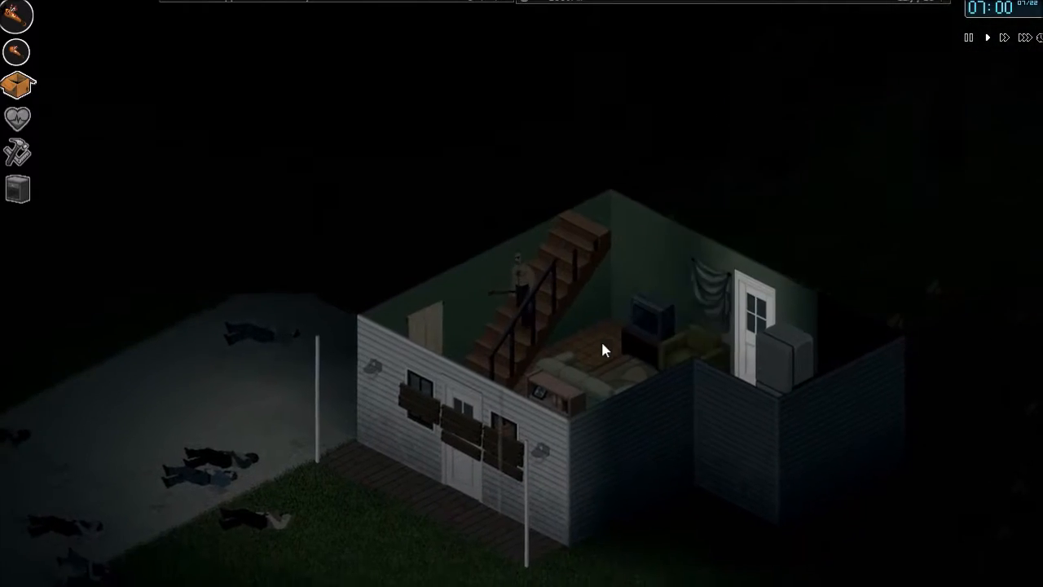
{"action": "key", "text": "d"}
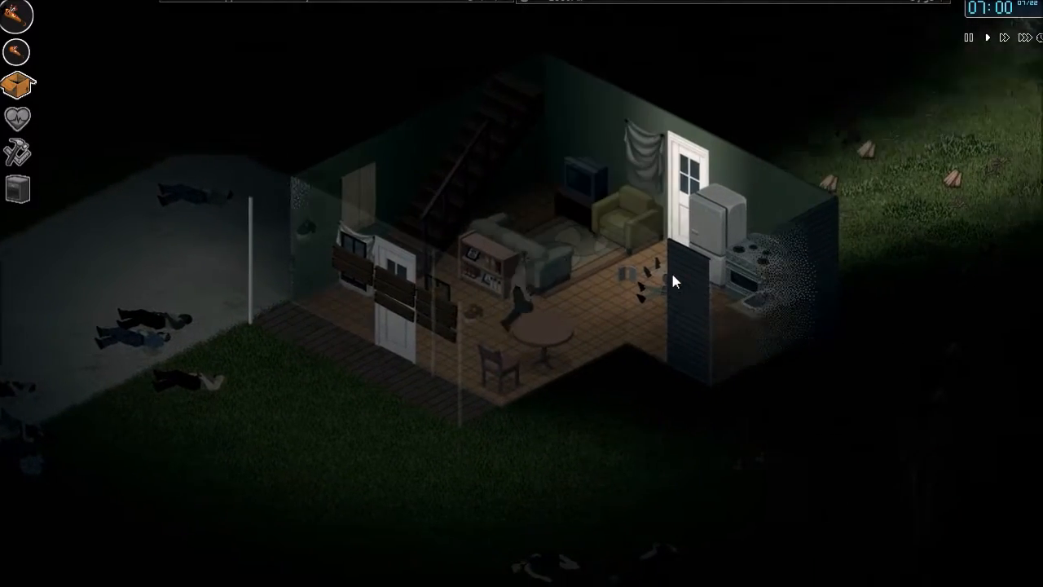
Take the Cooking Pot with Water from a kitchen container and check the fridge and canned-food stocks
{"action": "key", "text": "d"}
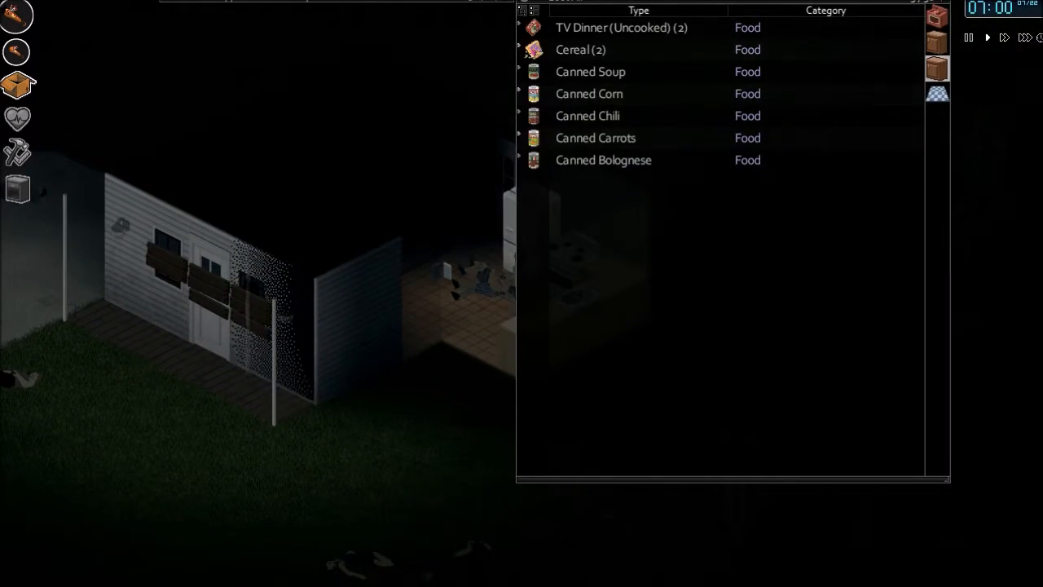
{"action": "left_click", "coordinate": [937, 51]}
{"action": "double_click", "coordinate": [571, 49]}
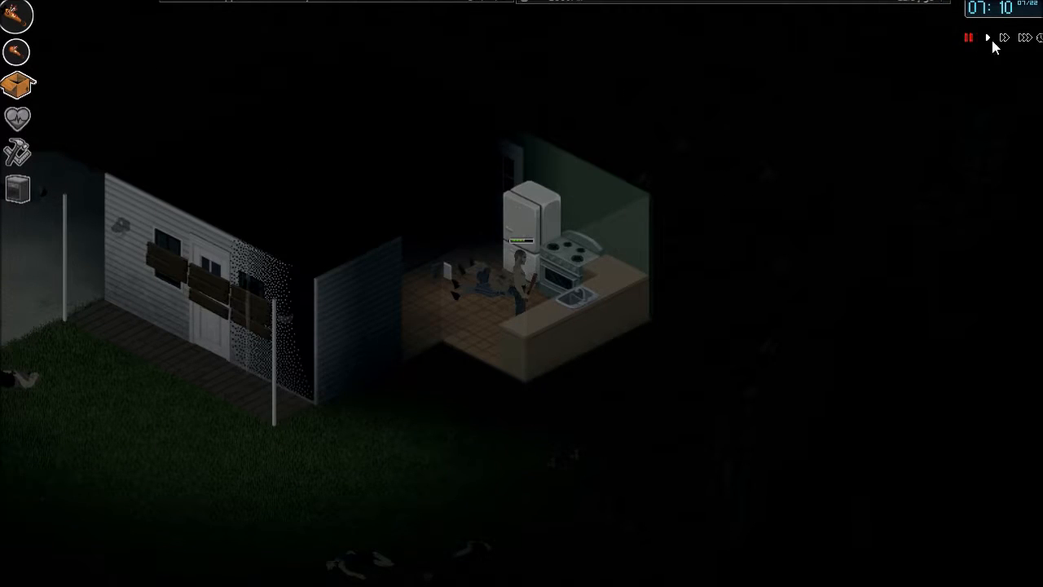
{"action": "scroll", "coordinate": [719, 47], "scroll_direction": "up", "scroll_amount": 2}
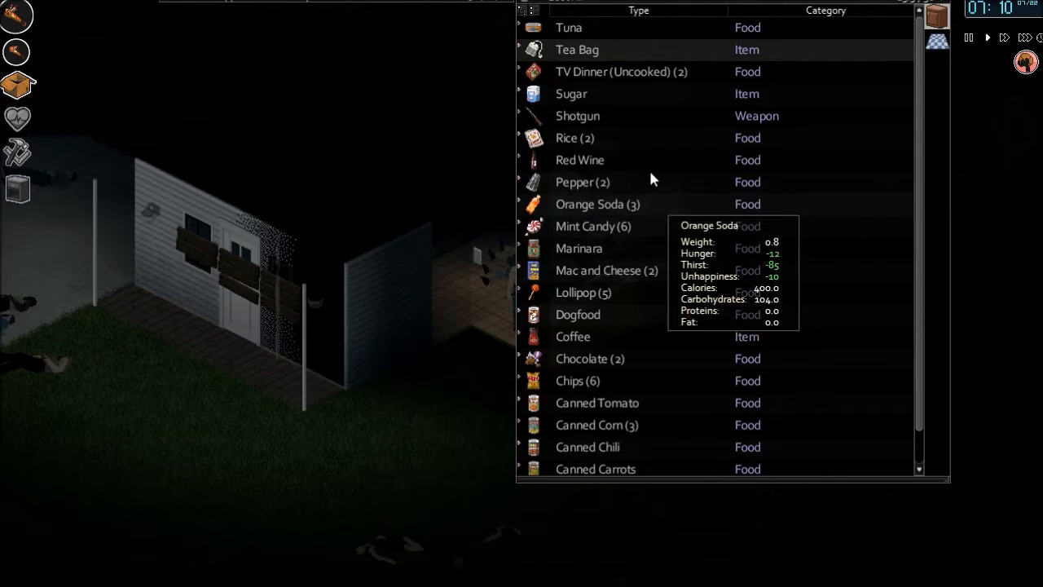
{"action": "scroll", "coordinate": [652, 171], "scroll_direction": "down", "scroll_amount": 2}
{"action": "scroll", "coordinate": [675, 227], "scroll_direction": "down", "scroll_amount": 8}
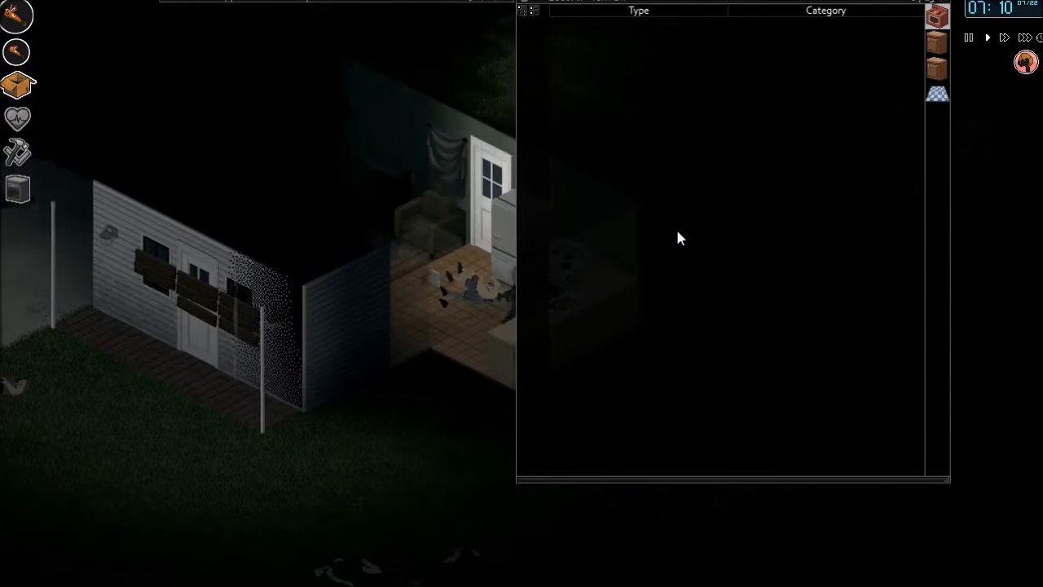
{"action": "left_click", "coordinate": [937, 69]}
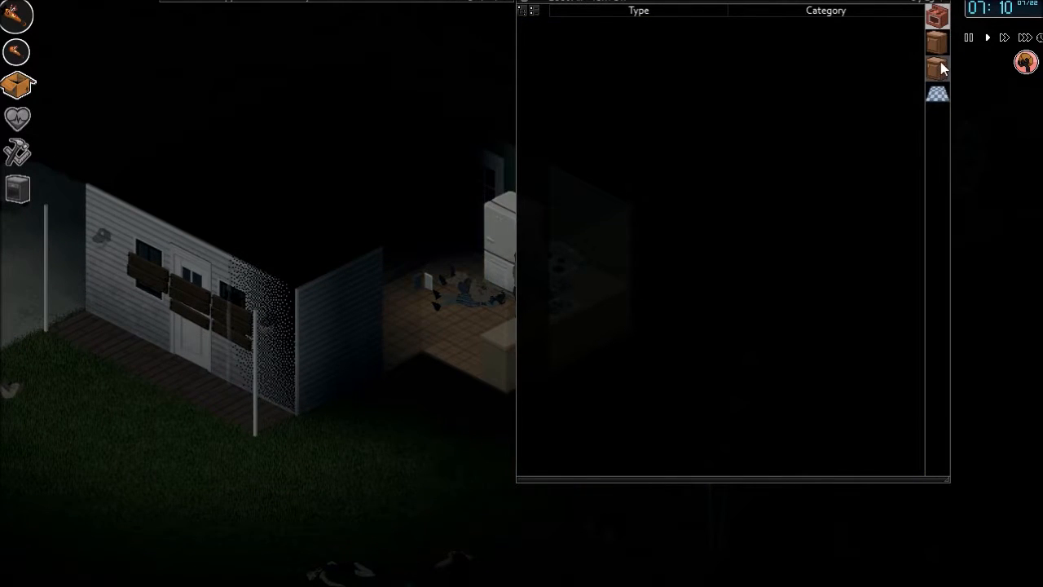
{"action": "left_click", "coordinate": [937, 45]}
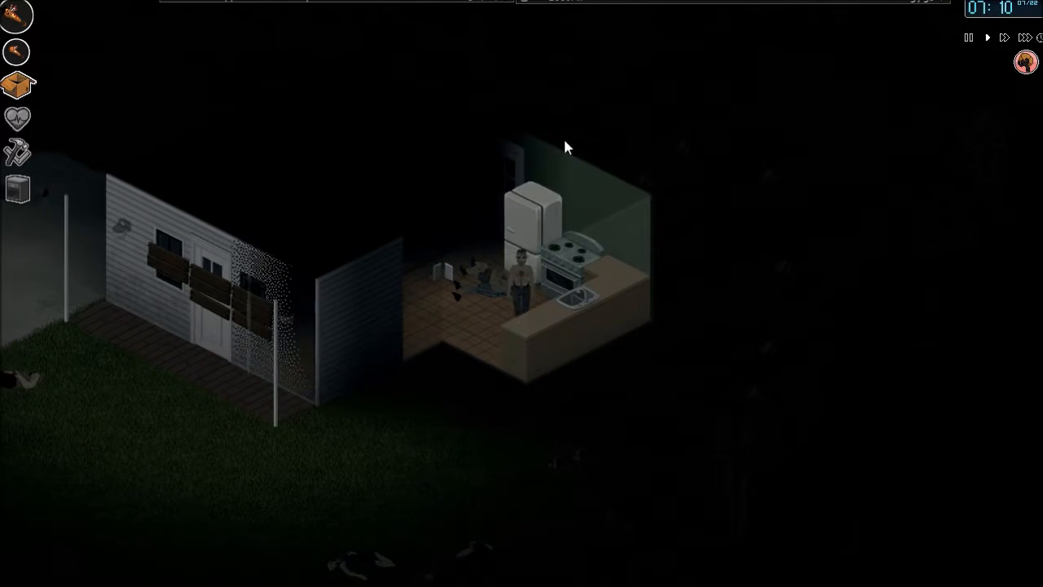
{"action": "scroll", "coordinate": [563, 136], "scroll_direction": "up", "scroll_amount": 3}
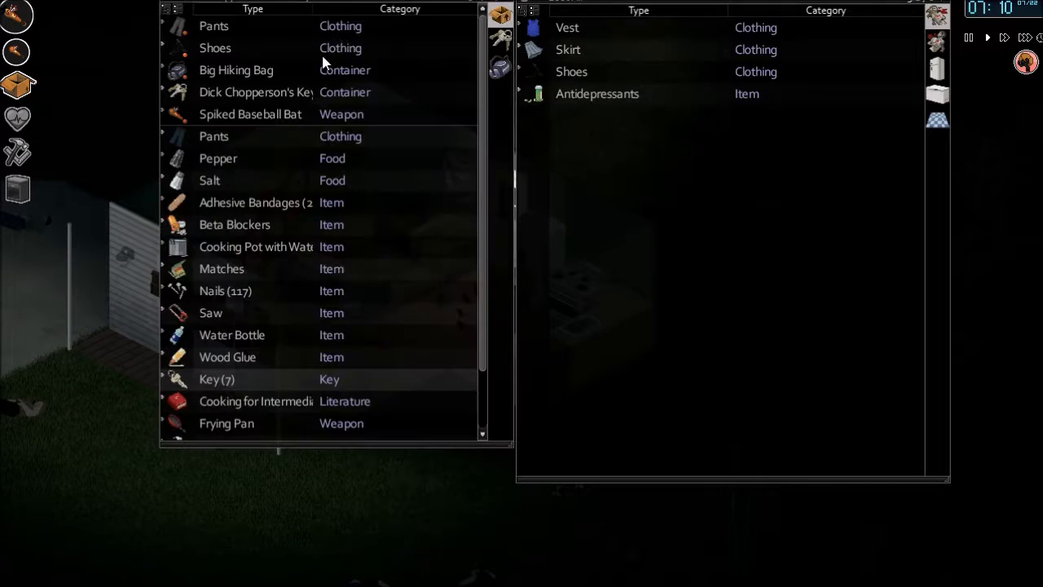
{"action": "mouse_move", "coordinate": [235, 224]}
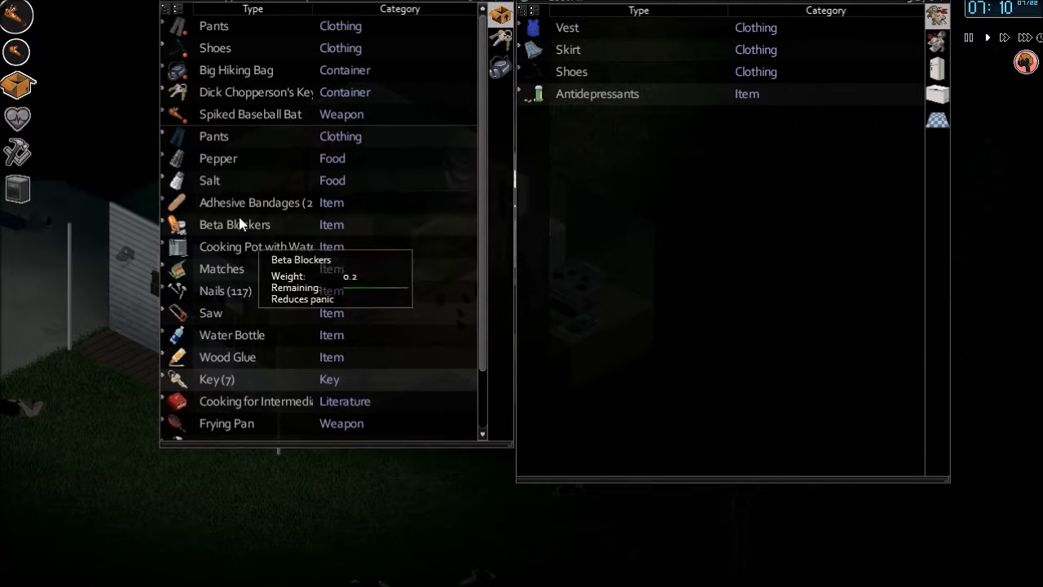
{"action": "scroll", "coordinate": [242, 236], "scroll_direction": "down", "scroll_amount": 3}
Create a zucchini stir-fry in the frying pan, add a fresh egg, and attempt adding the cooked chicken
{"action": "right_click", "coordinate": [236, 355]}
{"action": "mouse_move", "coordinate": [310, 376]}
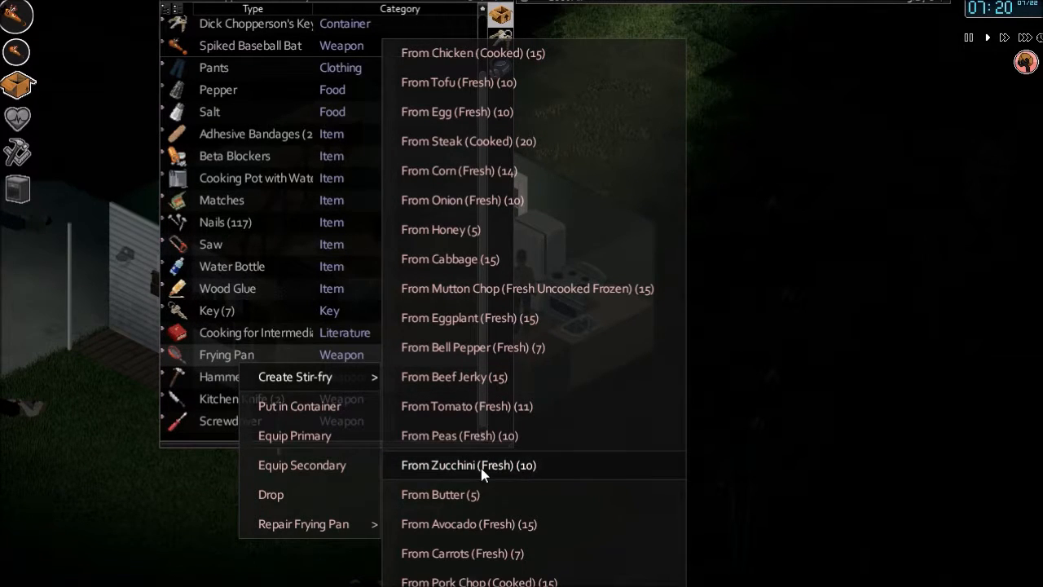
{"action": "left_click", "coordinate": [481, 467]}
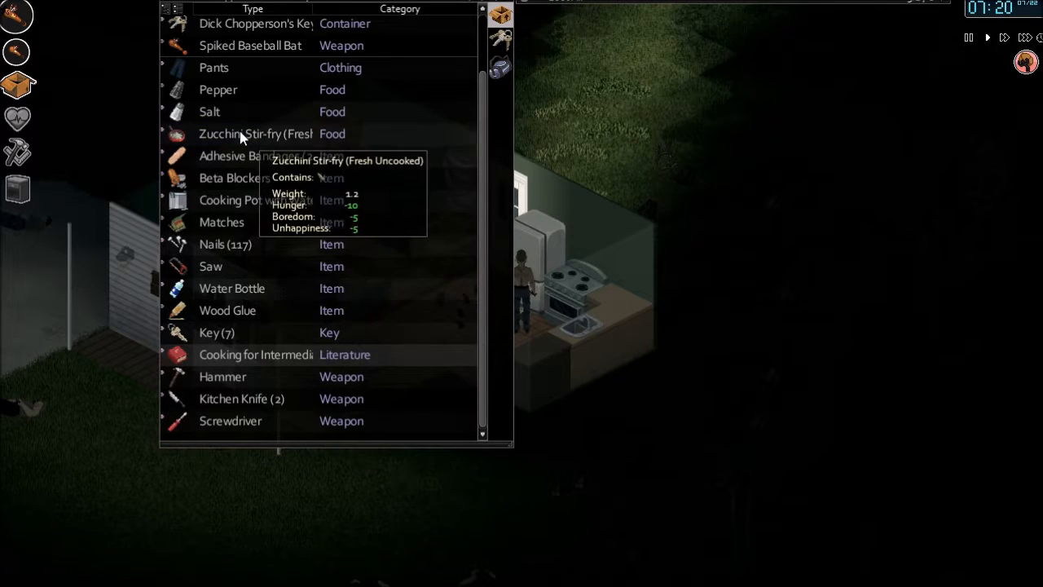
{"action": "right_click", "coordinate": [244, 134]}
{"action": "left_click", "coordinate": [490, 134]}
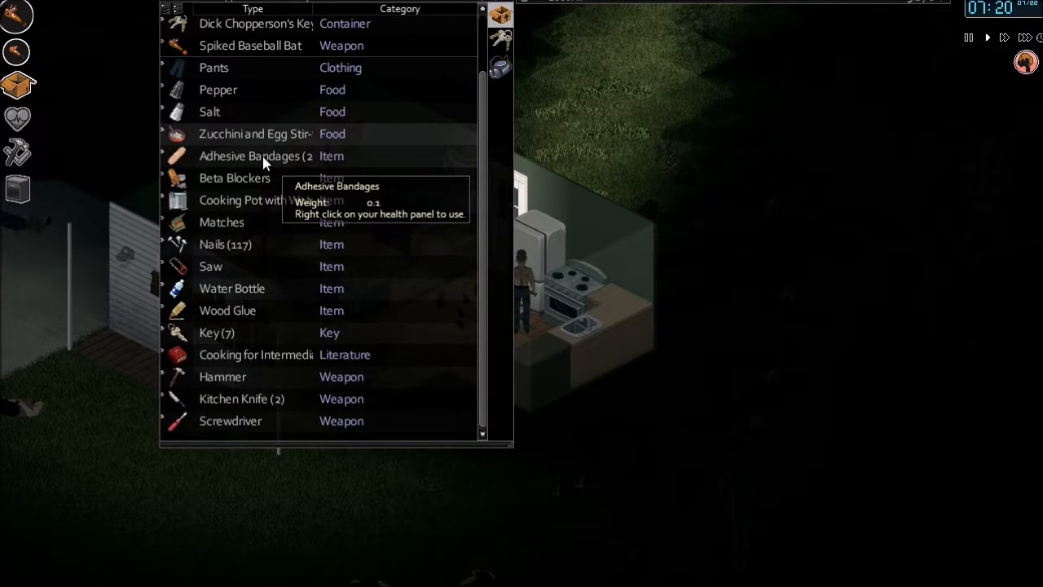
{"action": "right_click", "coordinate": [253, 134]}
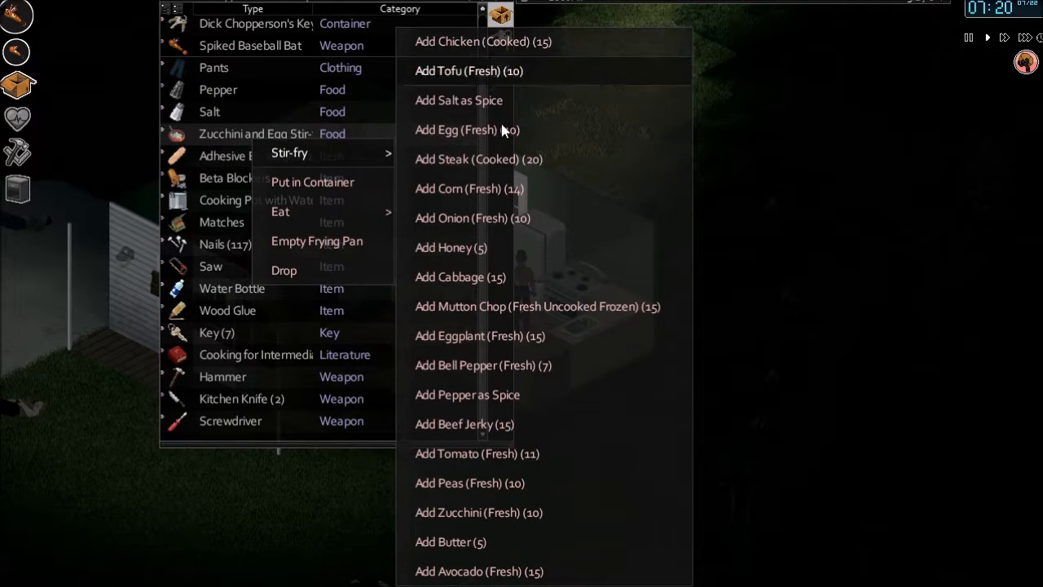
{"action": "left_click", "coordinate": [481, 43]}
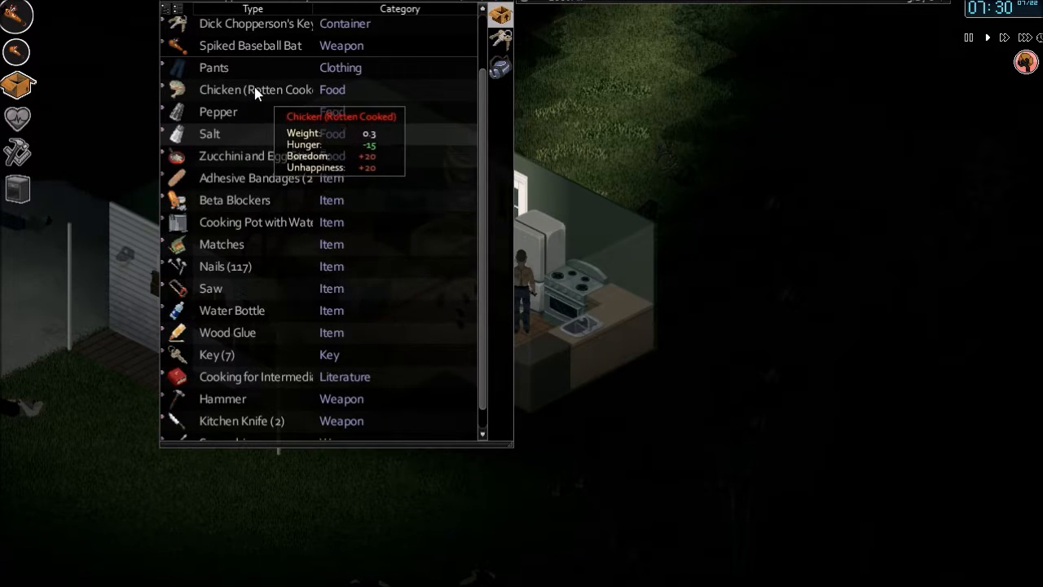
Check the nearby items, fridge and freezer contents from the kitchen
{"action": "left_click", "coordinate": [571, 4]}
{"action": "left_click", "coordinate": [937, 70]}
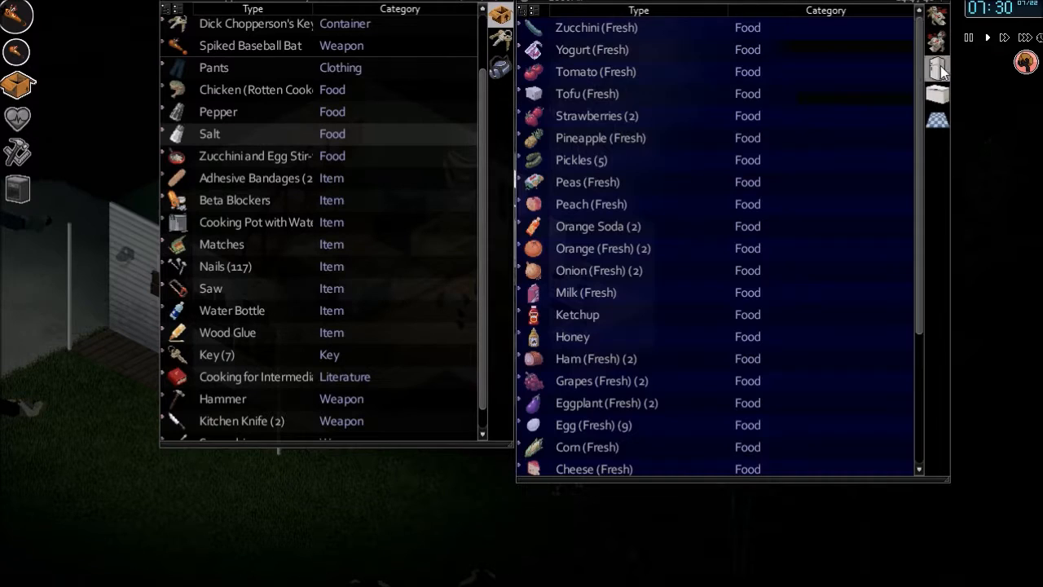
{"action": "scroll", "coordinate": [708, 112], "scroll_direction": "down", "scroll_amount": 3}
{"action": "scroll", "coordinate": [706, 111], "scroll_direction": "down", "scroll_amount": 4}
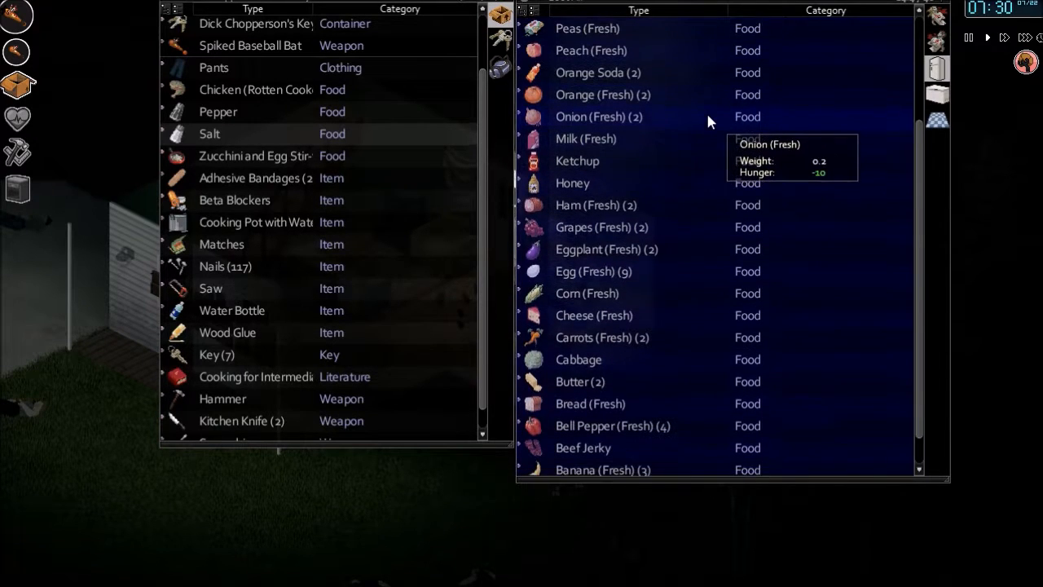
{"action": "scroll", "coordinate": [706, 111], "scroll_direction": "down", "scroll_amount": 2}
{"action": "left_click", "coordinate": [939, 96]}
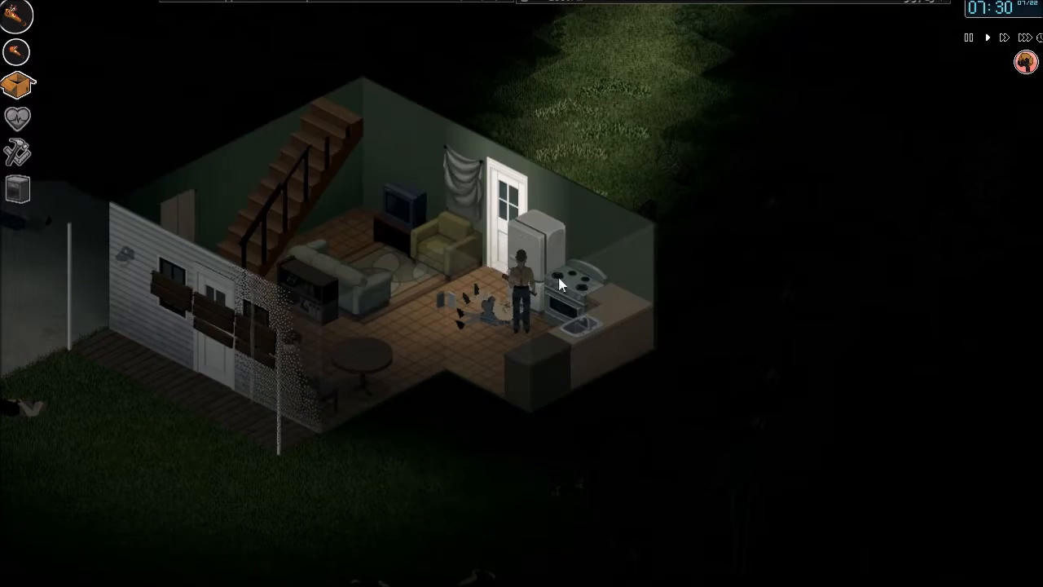
Carry the rotten cooked chicken out to the yard, drop it, and come back inside
{"action": "key", "text": "w"}
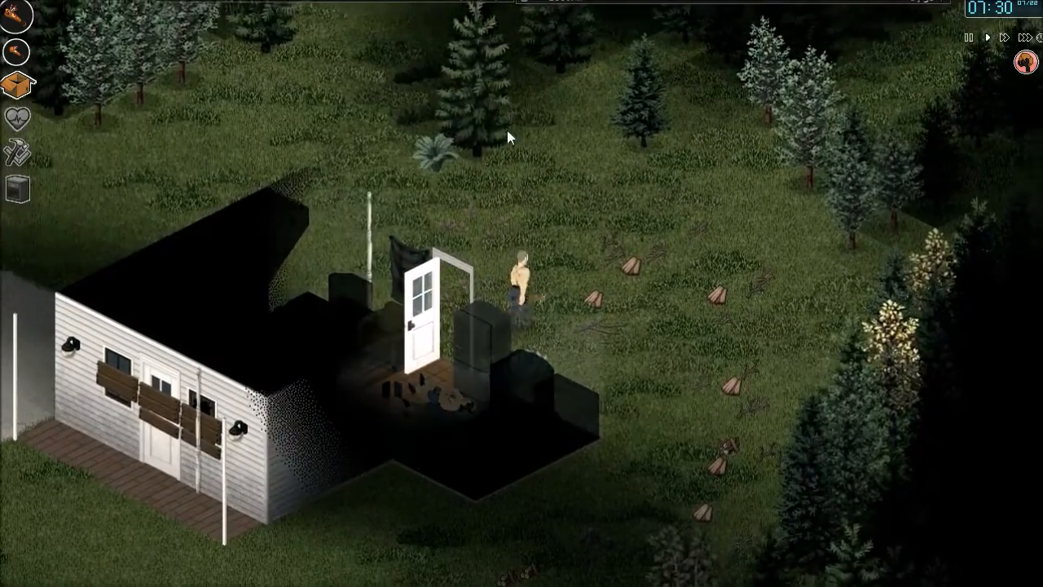
{"action": "right_click", "coordinate": [262, 97]}
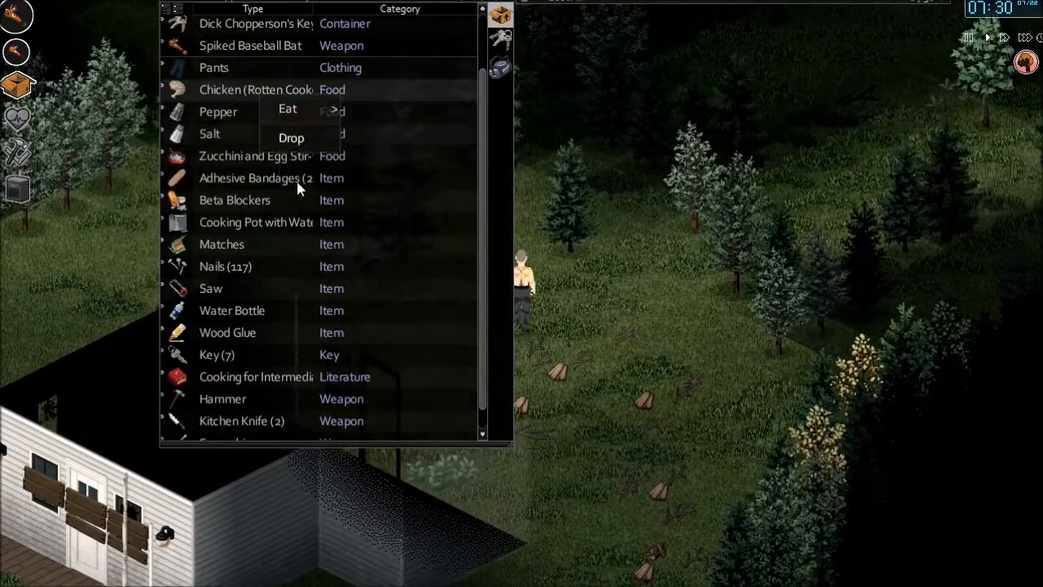
{"action": "left_click", "coordinate": [302, 112]}
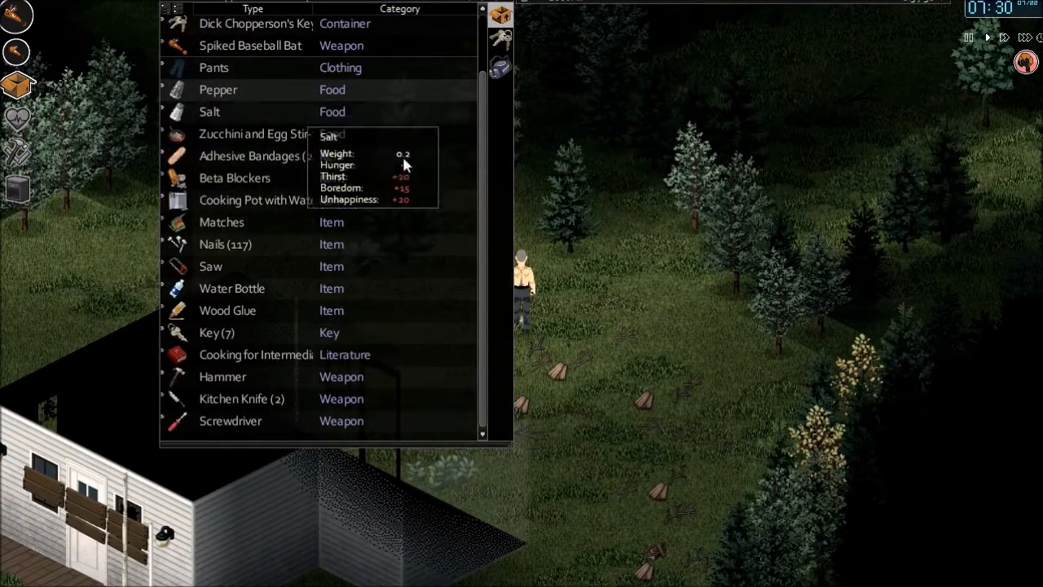
{"action": "scroll", "coordinate": [608, 317], "scroll_direction": "down", "scroll_amount": 2}
{"action": "scroll", "coordinate": [527, 330], "scroll_direction": "up", "scroll_amount": 3}
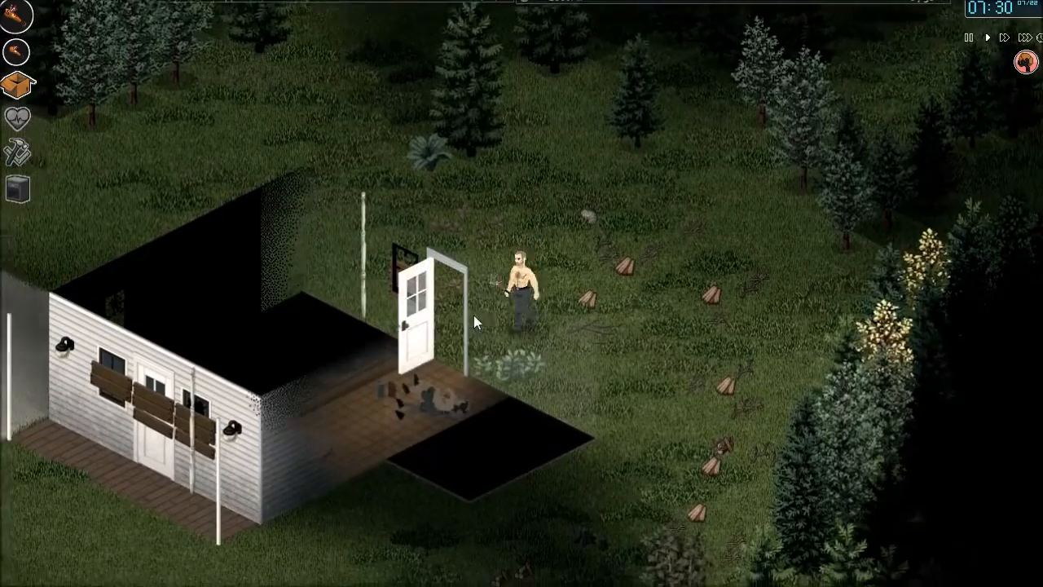
{"action": "key", "text": "w"}
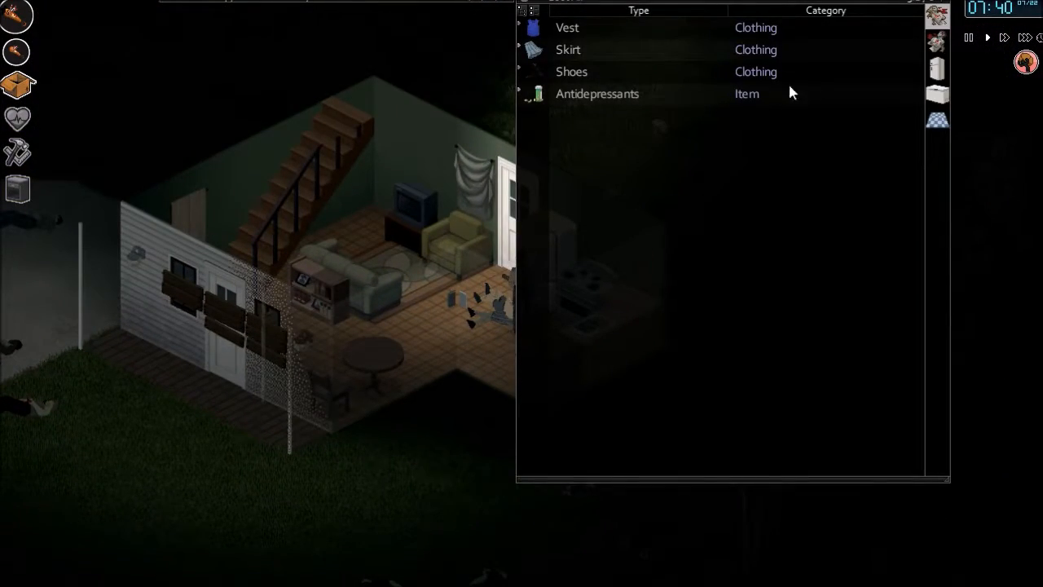
Add two more vegetables to the zucchini and egg stir-fry
{"action": "left_click", "coordinate": [937, 73]}
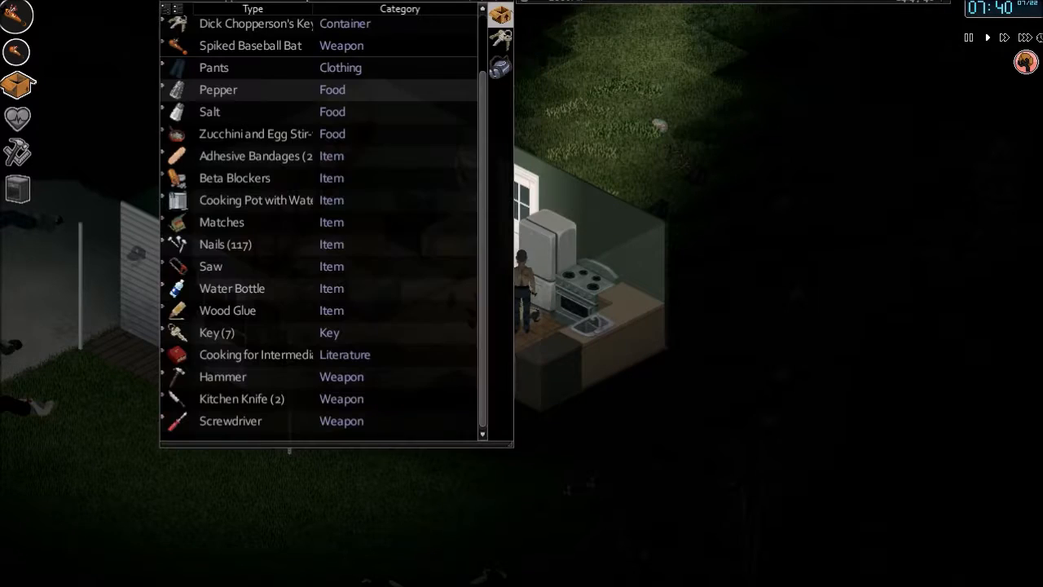
{"action": "right_click", "coordinate": [314, 136]}
{"action": "mouse_move", "coordinate": [334, 151]}
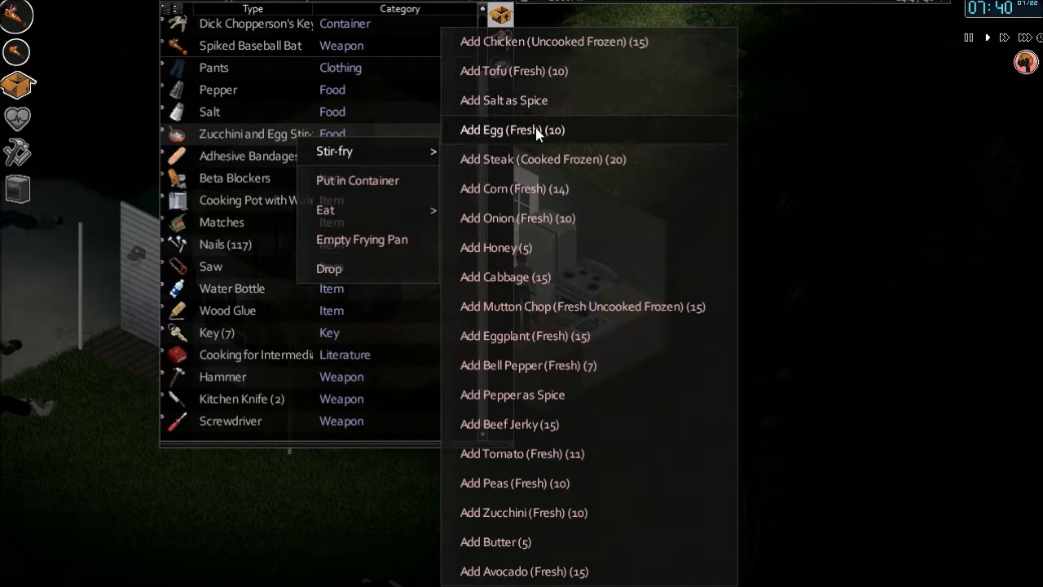
{"action": "left_click", "coordinate": [539, 71]}
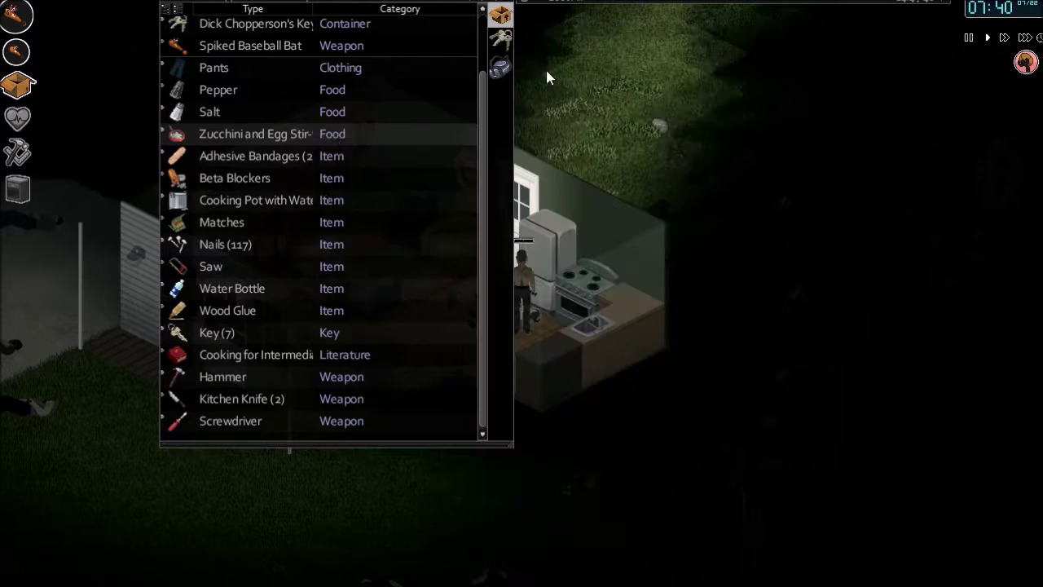
{"action": "right_click", "coordinate": [272, 132]}
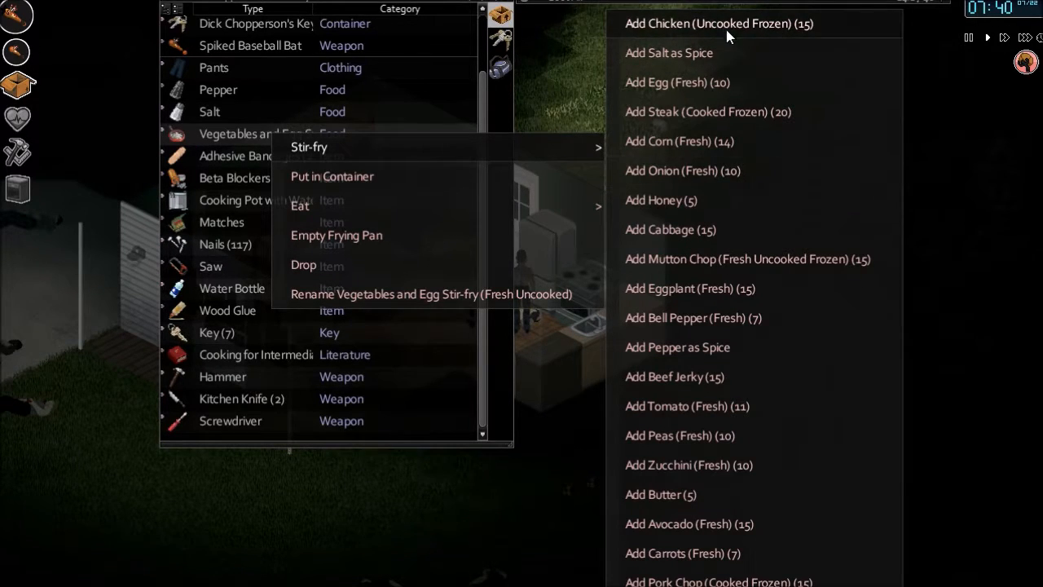
{"action": "left_click", "coordinate": [720, 175]}
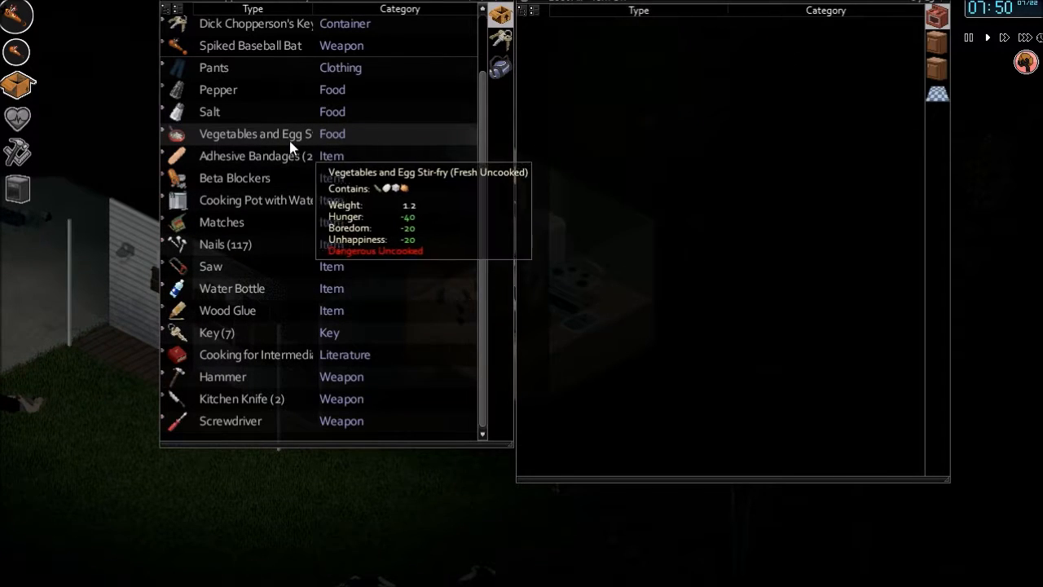
Season the vegetables and egg stir-fry with salt and pepper and place it in the oven
{"action": "right_click", "coordinate": [269, 139]}
{"action": "mouse_move", "coordinate": [440, 155]}
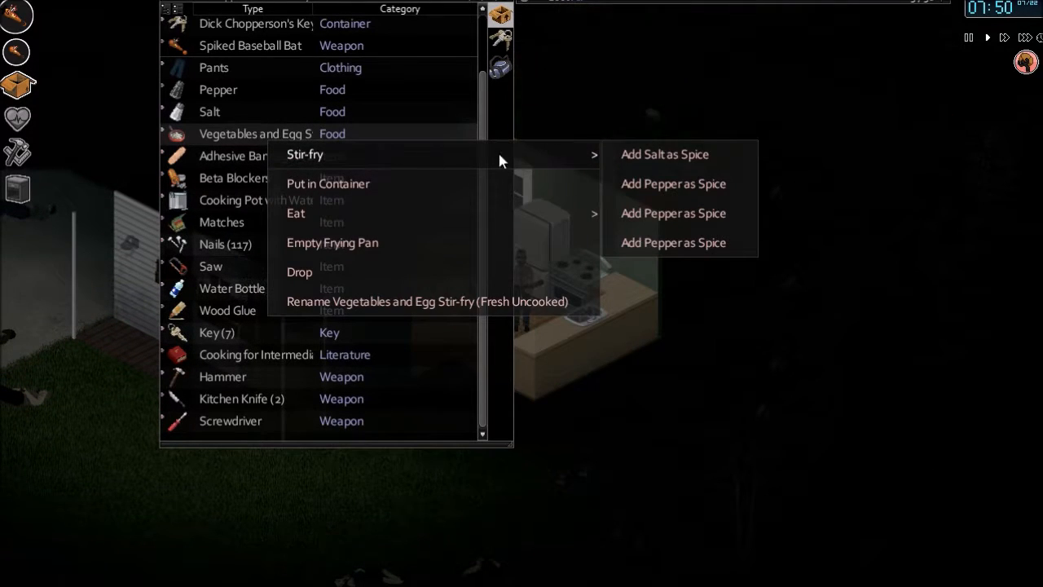
{"action": "left_click", "coordinate": [683, 156]}
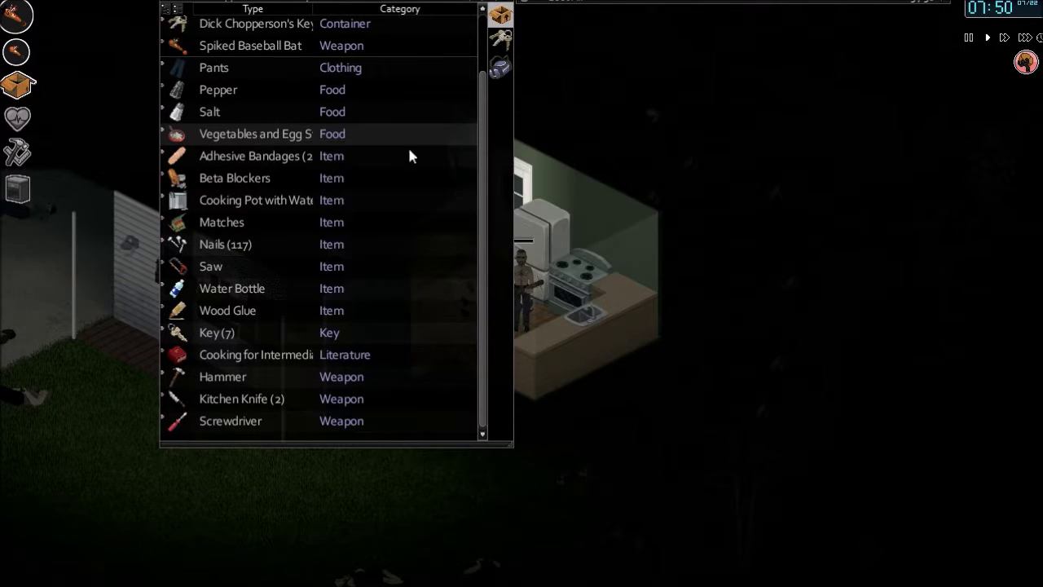
{"action": "right_click", "coordinate": [280, 133]}
{"action": "mouse_move", "coordinate": [318, 148]}
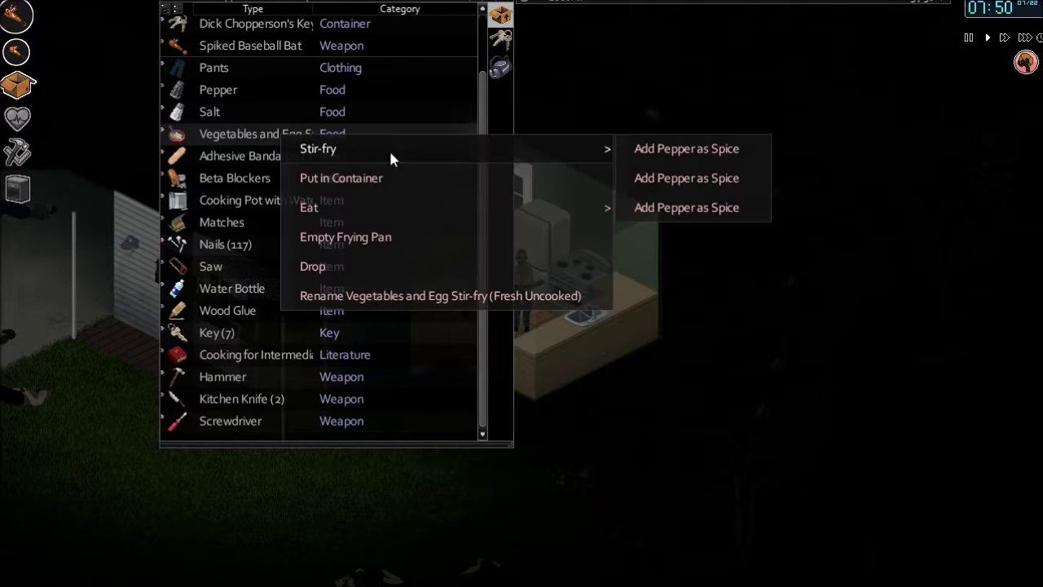
{"action": "left_click", "coordinate": [668, 179]}
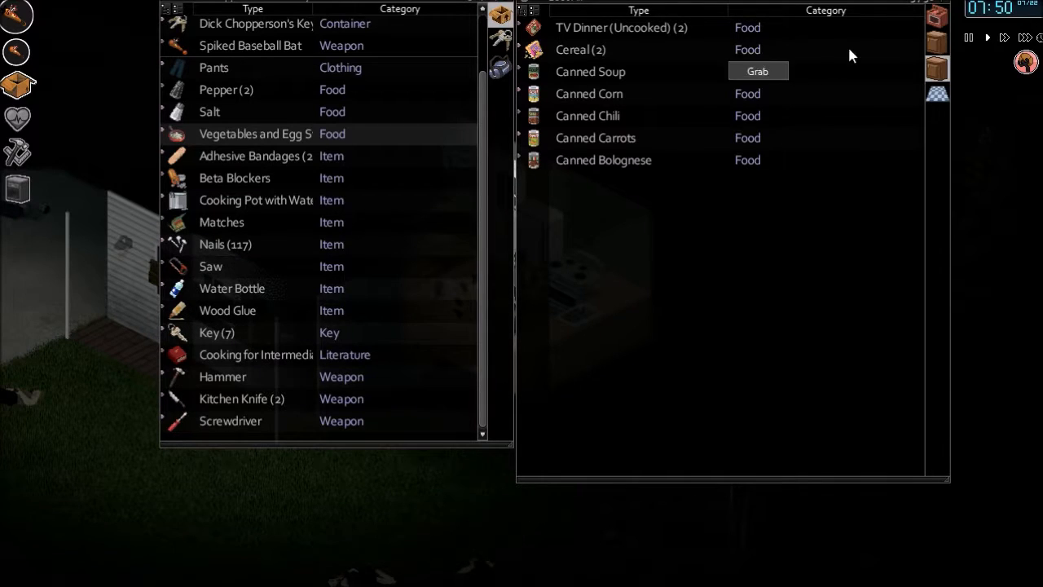
{"action": "left_click", "coordinate": [937, 18]}
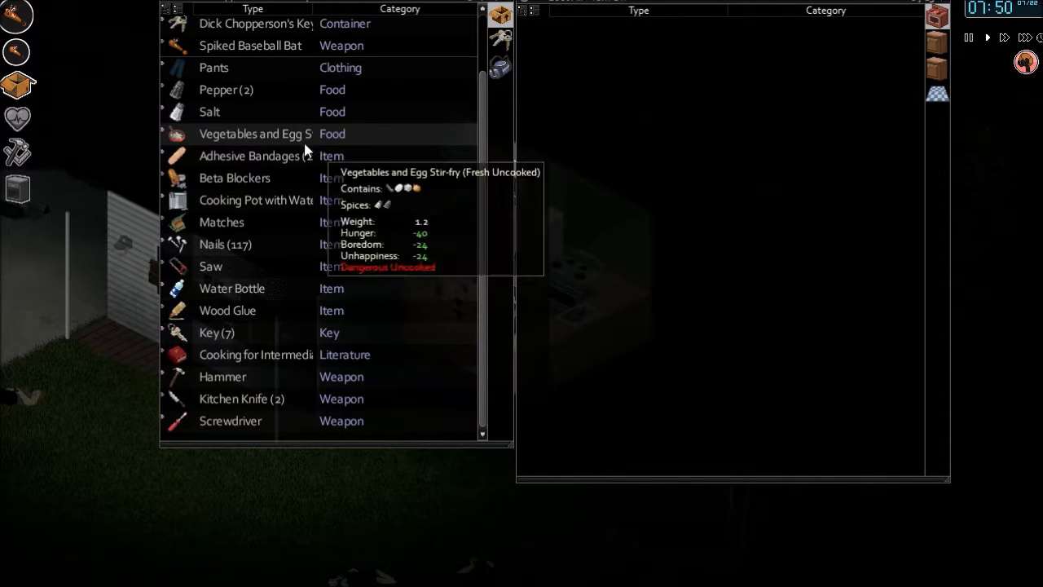
{"action": "left_click_drag", "start_coordinate": [302, 133], "coordinate": [753, 145]}
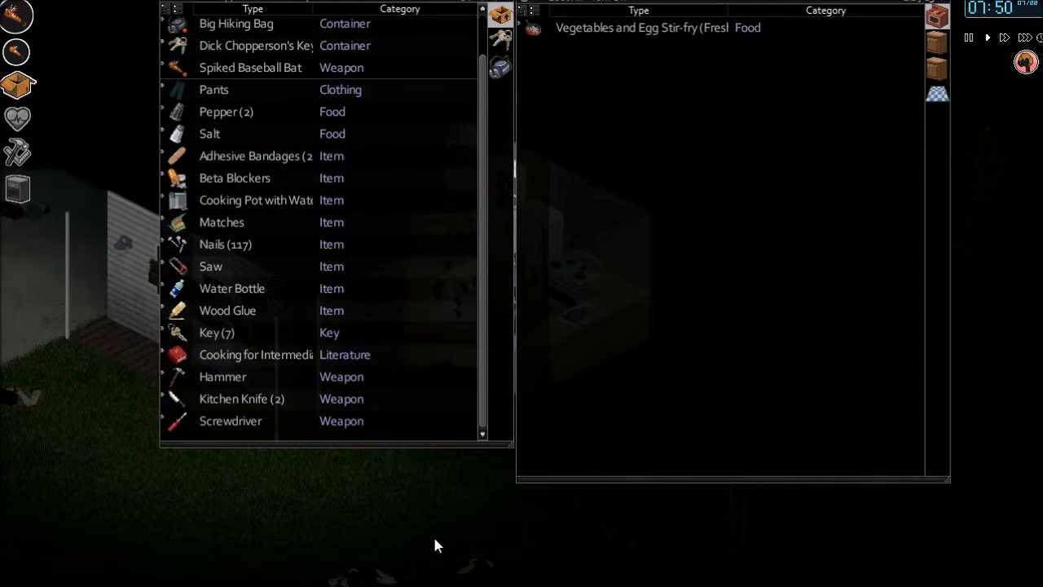
Start a soup from bell pepper in the pot of water and add eggplant and cheese
{"action": "left_click", "coordinate": [261, 47]}
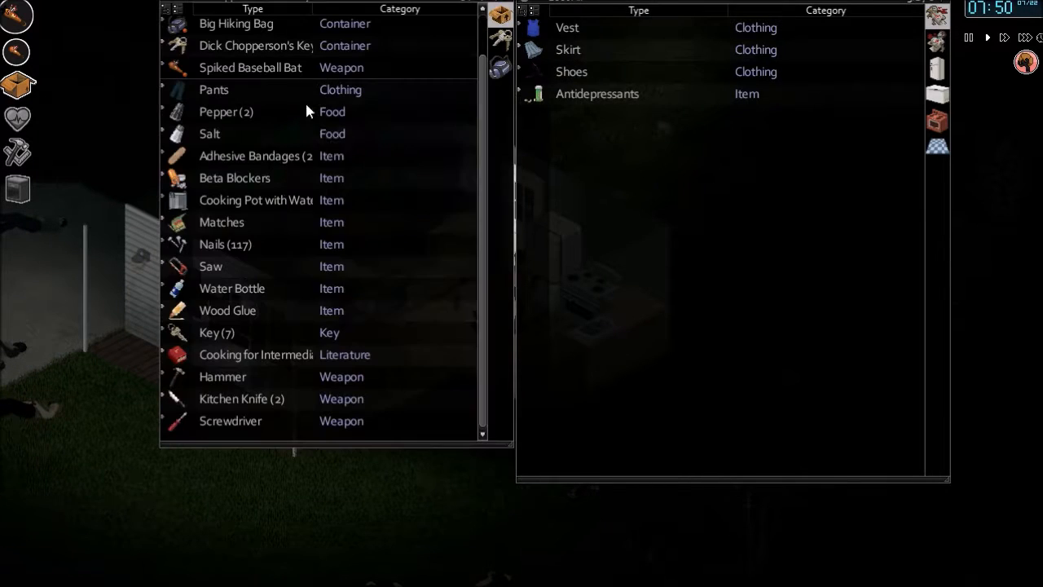
{"action": "right_click", "coordinate": [263, 202]}
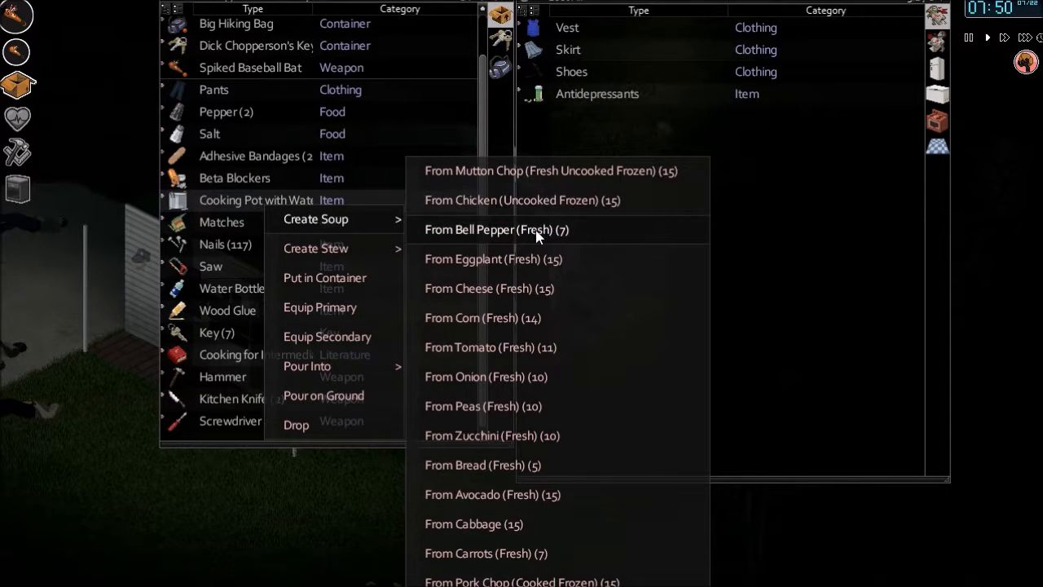
{"action": "left_click", "coordinate": [497, 230]}
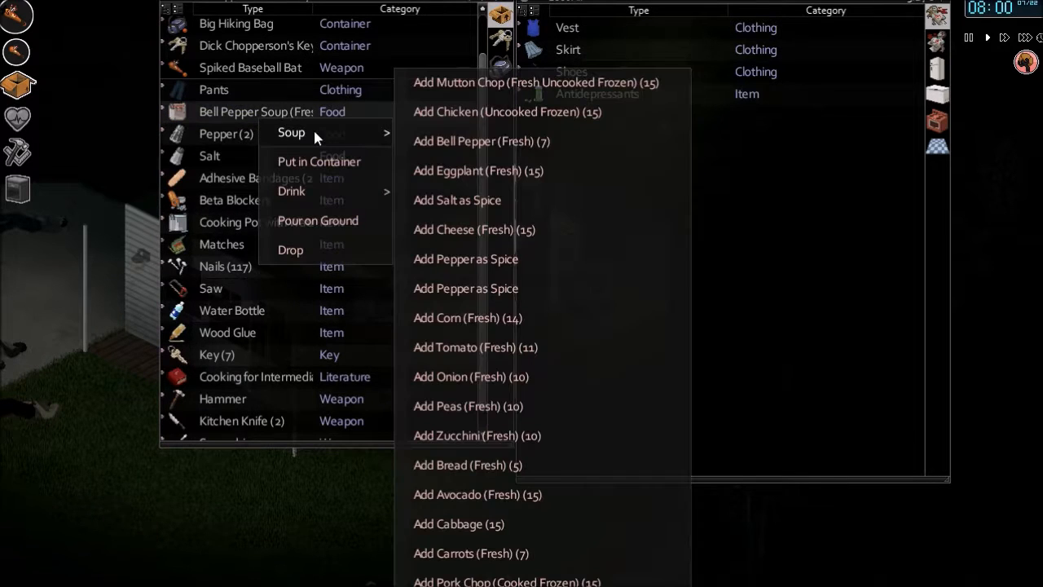
{"action": "left_click", "coordinate": [494, 172]}
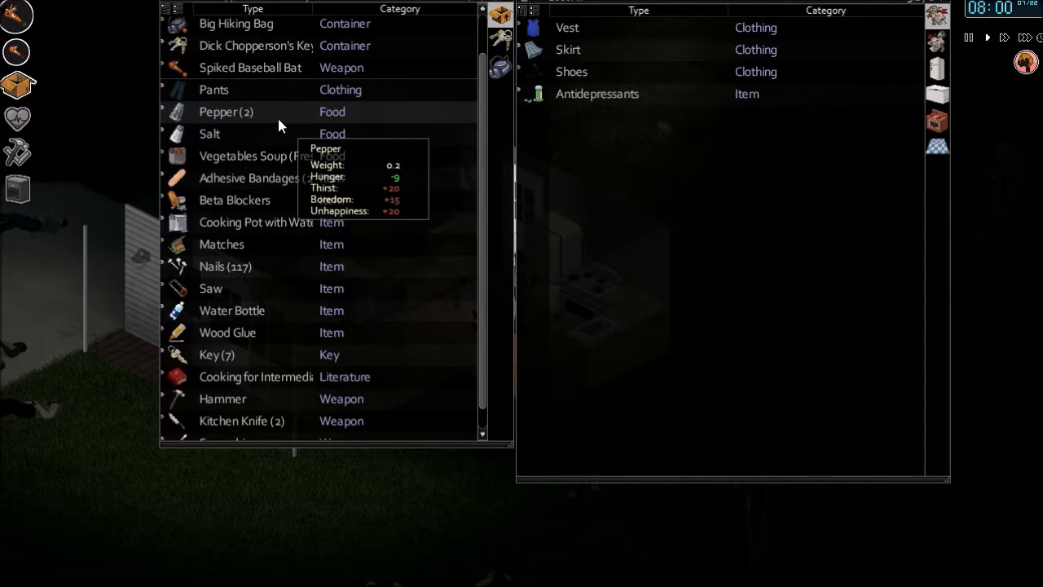
{"action": "right_click", "coordinate": [277, 156]}
{"action": "mouse_move", "coordinate": [307, 172]}
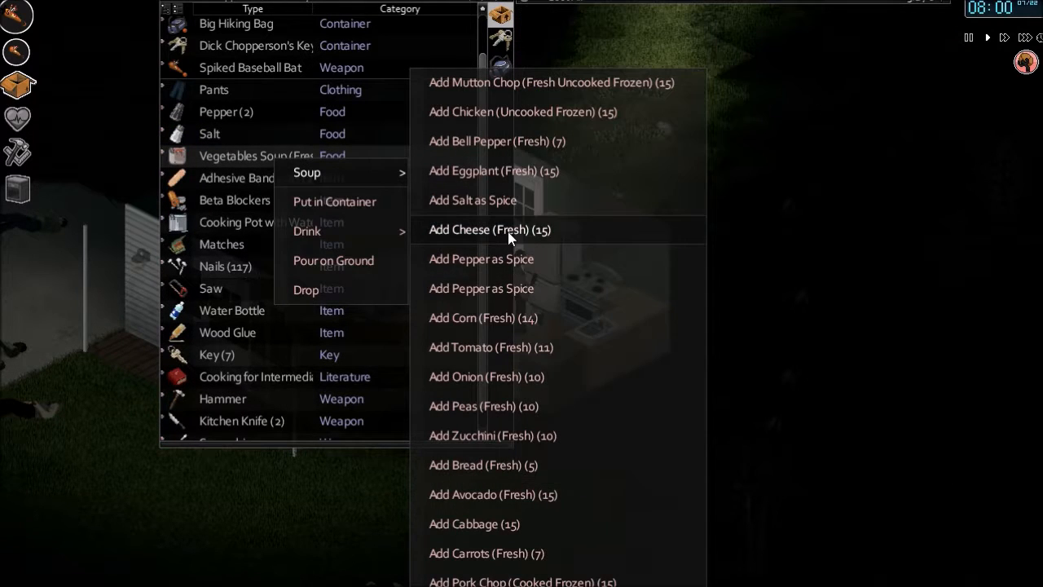
{"action": "left_click", "coordinate": [523, 239]}
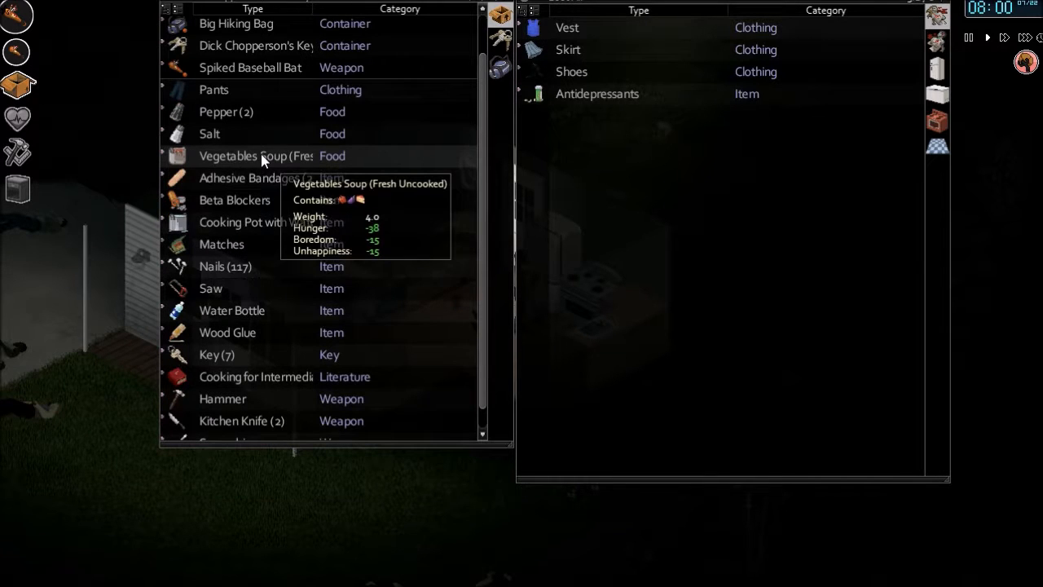
Add a mutton chop to the vegetable soup and return the spare chop to storage
{"action": "right_click", "coordinate": [262, 159]}
{"action": "mouse_move", "coordinate": [342, 168]}
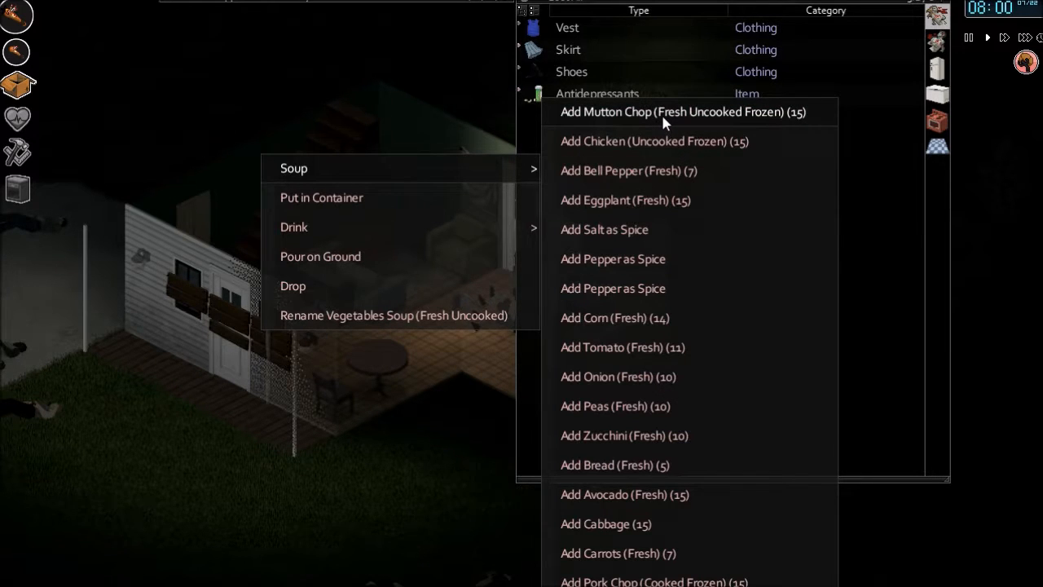
{"action": "left_click", "coordinate": [661, 112]}
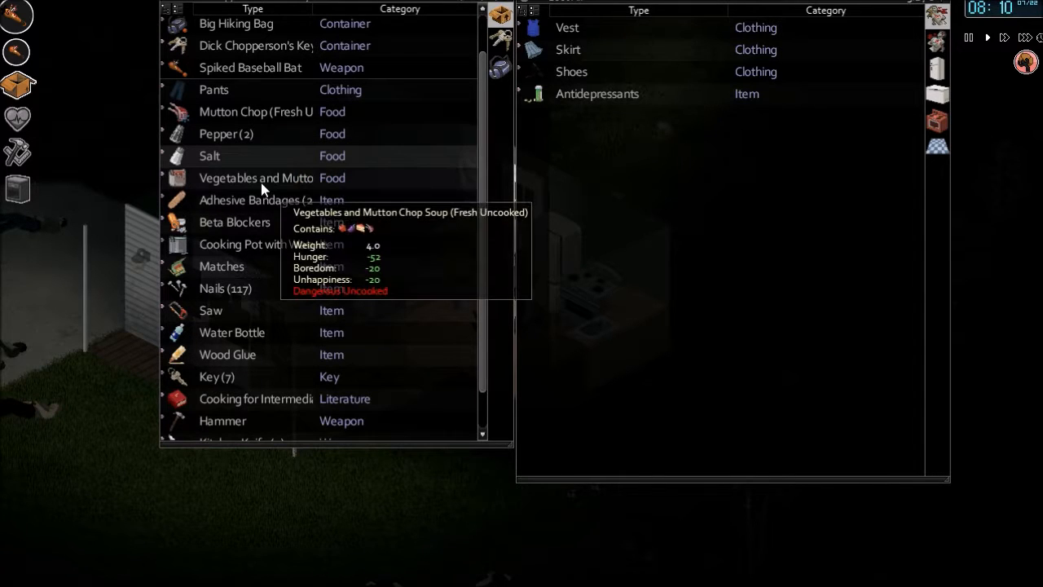
{"action": "mouse_move", "coordinate": [257, 112]}
{"action": "left_mouse_down"}
{"action": "mouse_move", "coordinate": [955, 86]}
{"action": "mouse_move", "coordinate": [937, 95]}
{"action": "left_mouse_up"}
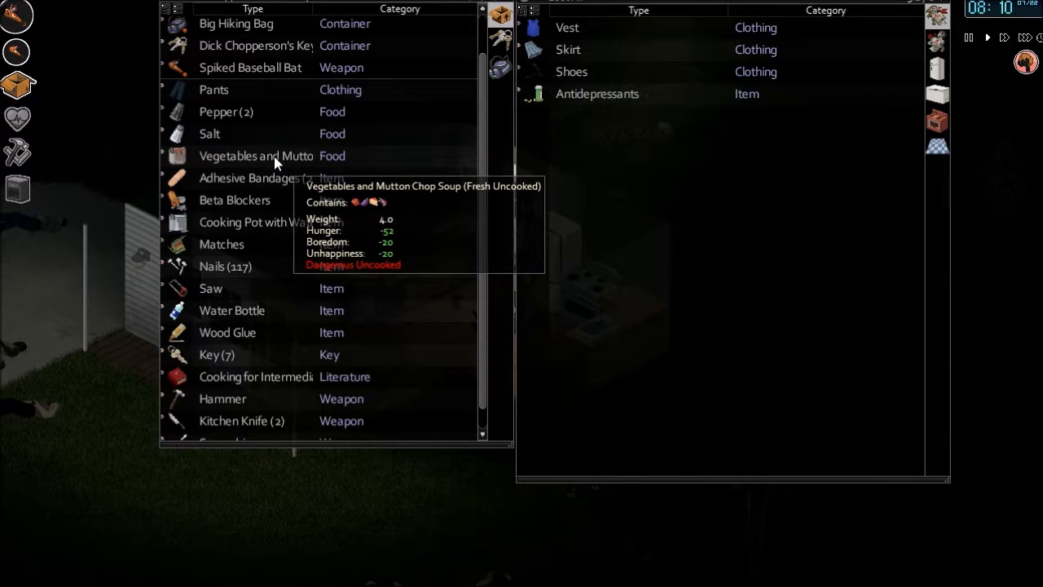
Season the vegetables and mutton chop soup with salt and pepper and store it in a container
{"action": "right_click", "coordinate": [290, 167]}
{"action": "left_click", "coordinate": [722, 173]}
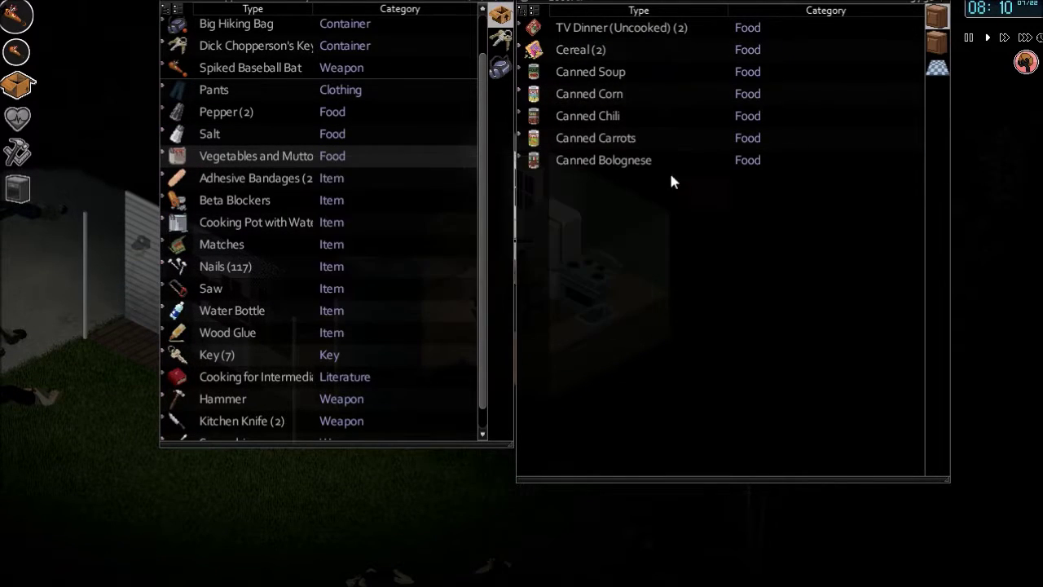
{"action": "right_click", "coordinate": [292, 162]}
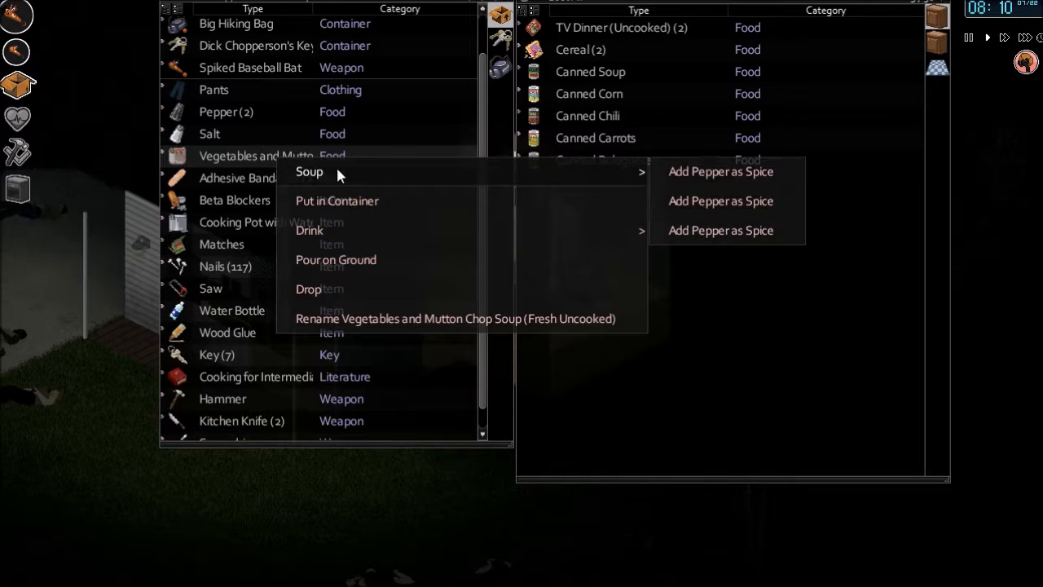
{"action": "left_click", "coordinate": [735, 200]}
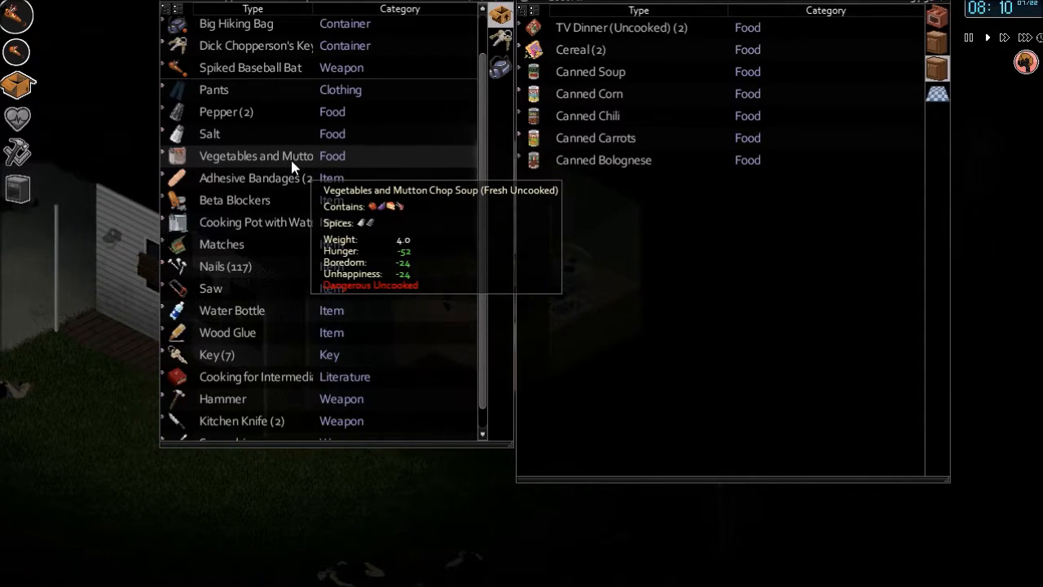
{"action": "left_click_drag", "start_coordinate": [292, 163], "coordinate": [939, 18]}
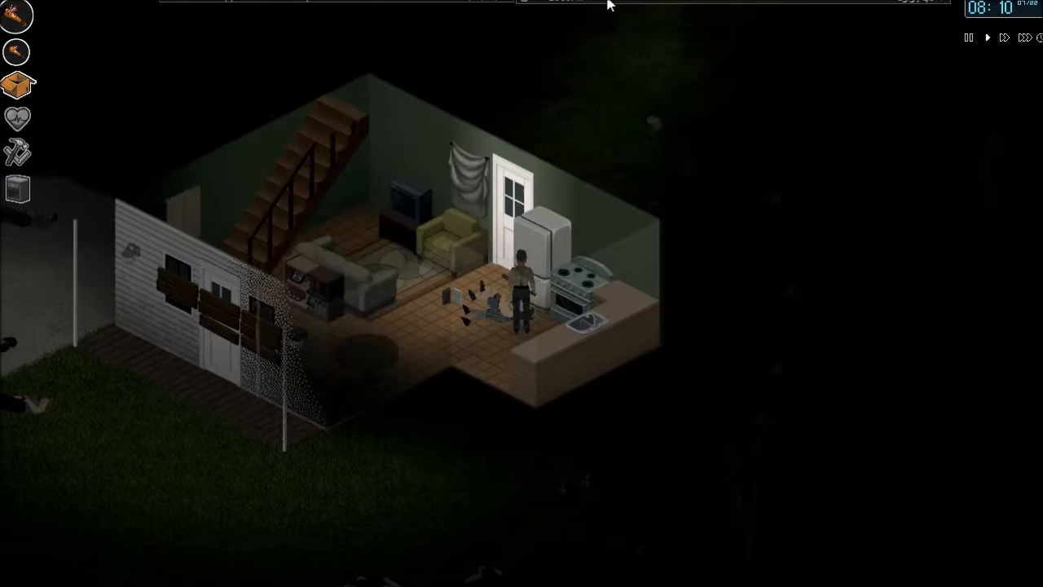
Start a soup from frozen chicken in the pot of water, storing the leftover chicken
{"action": "right_click", "coordinate": [326, 200]}
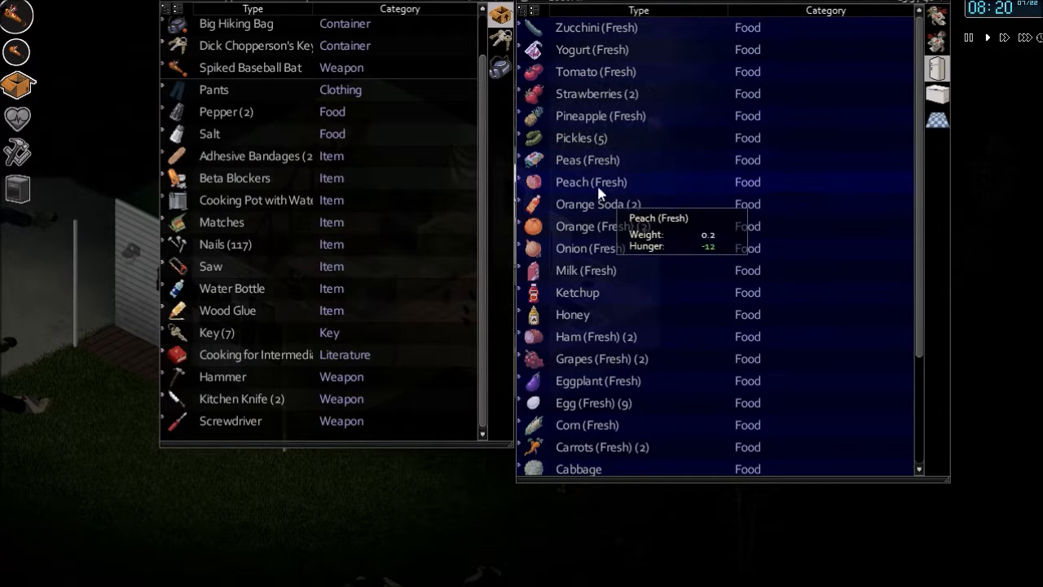
{"action": "scroll", "coordinate": [603, 269], "scroll_direction": "down", "scroll_amount": 3}
{"action": "scroll", "coordinate": [603, 269], "scroll_direction": "down", "scroll_amount": 1}
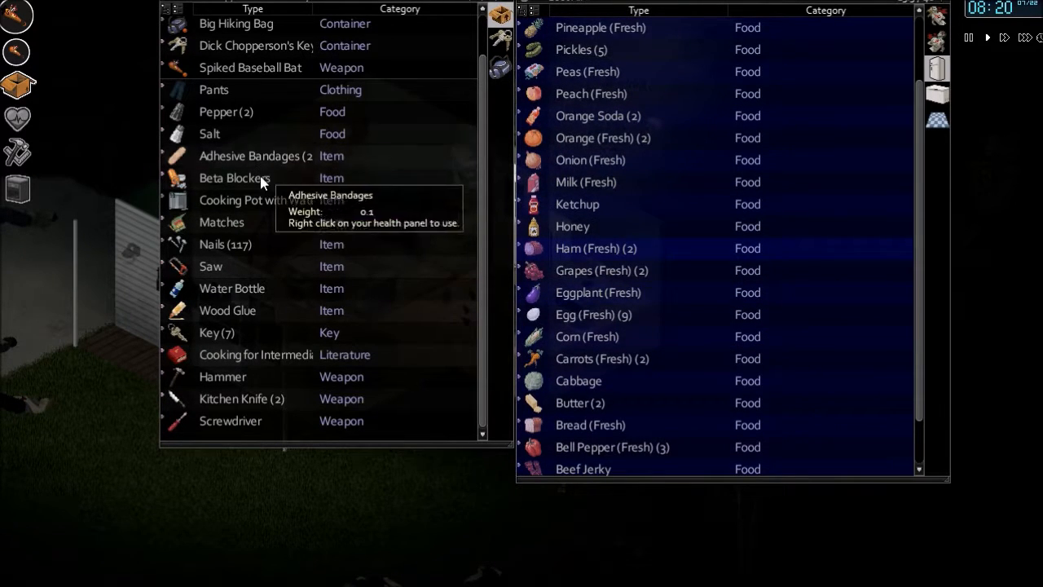
{"action": "right_click", "coordinate": [273, 200]}
{"action": "mouse_move", "coordinate": [315, 214]}
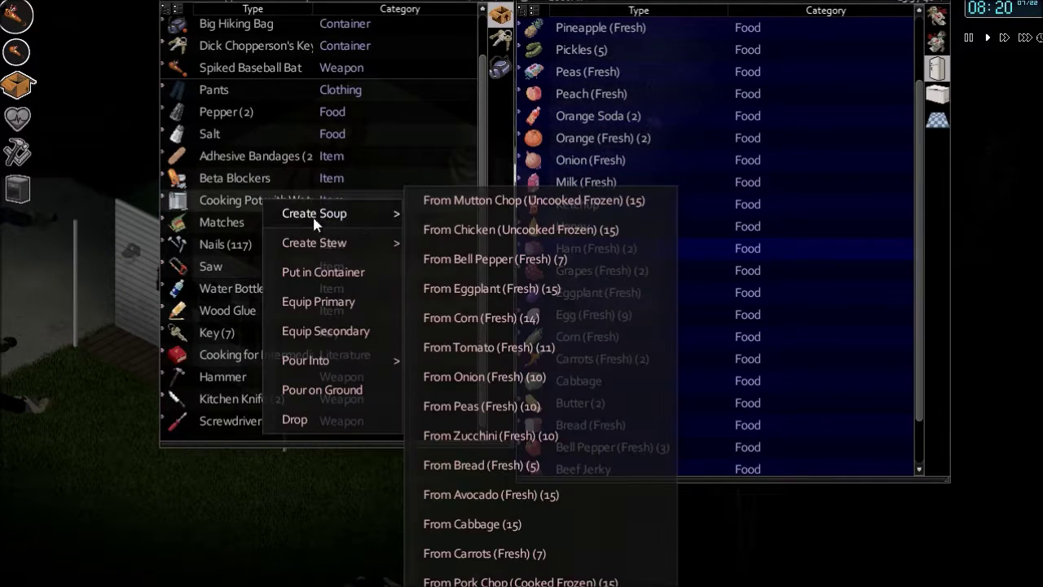
{"action": "left_click", "coordinate": [538, 230]}
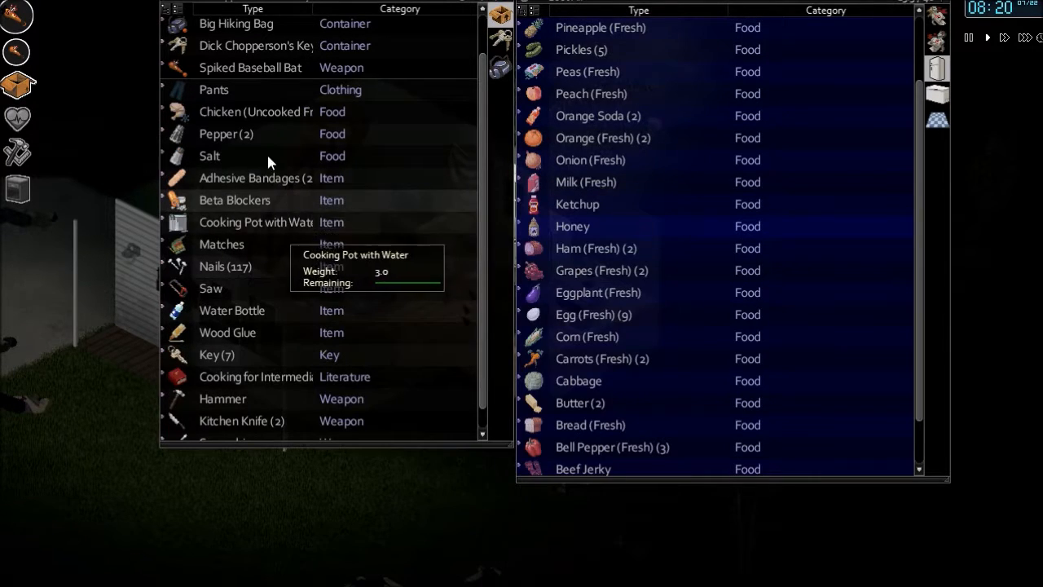
{"action": "left_click_drag", "start_coordinate": [264, 117], "coordinate": [938, 97]}
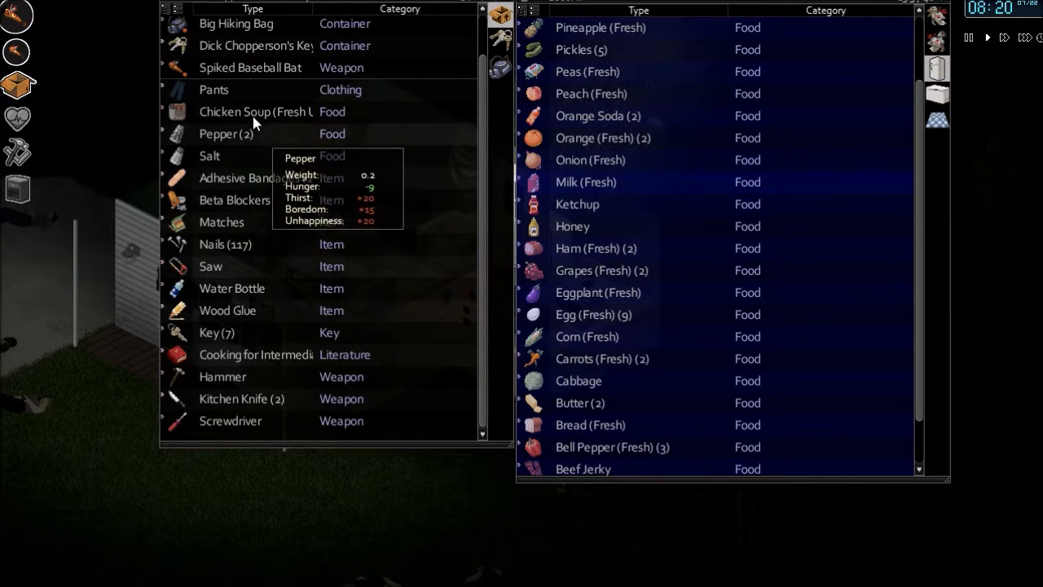
Add peas, bell pepper and onion to the chicken soup, returning the spare peas to the fridge
{"action": "right_click", "coordinate": [255, 114]}
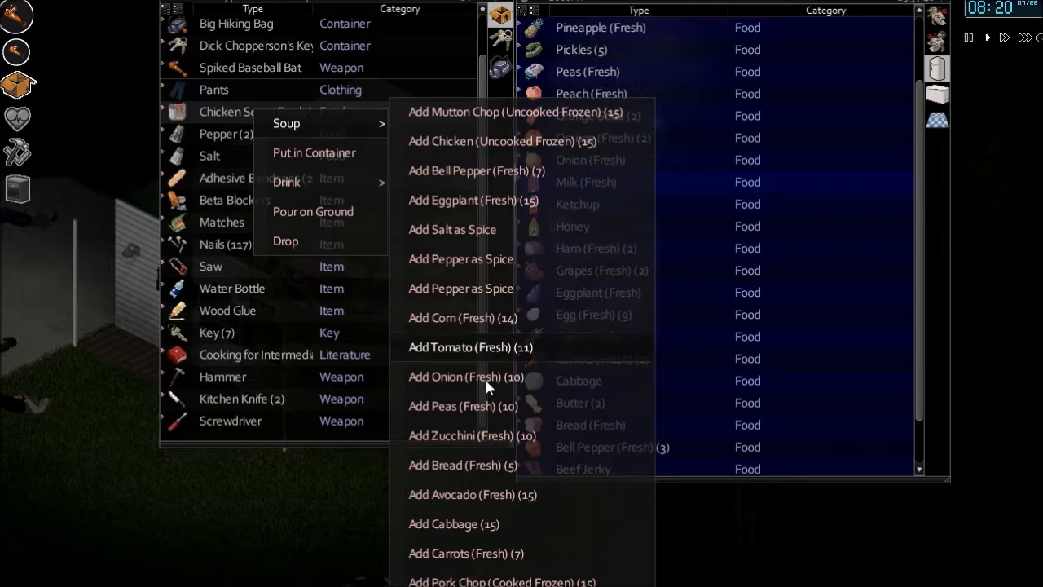
{"action": "left_click", "coordinate": [484, 406]}
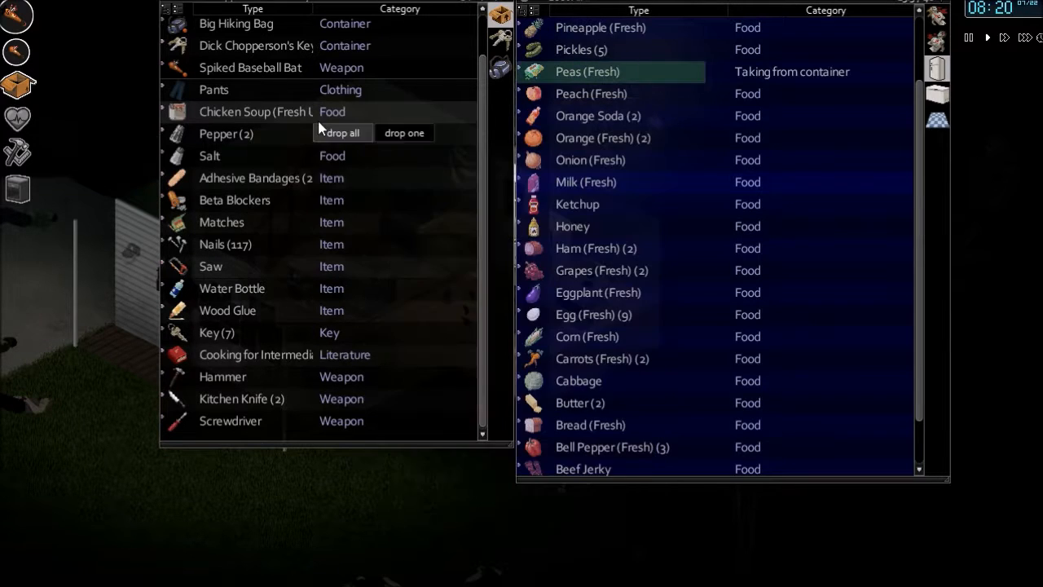
{"action": "right_click", "coordinate": [256, 109]}
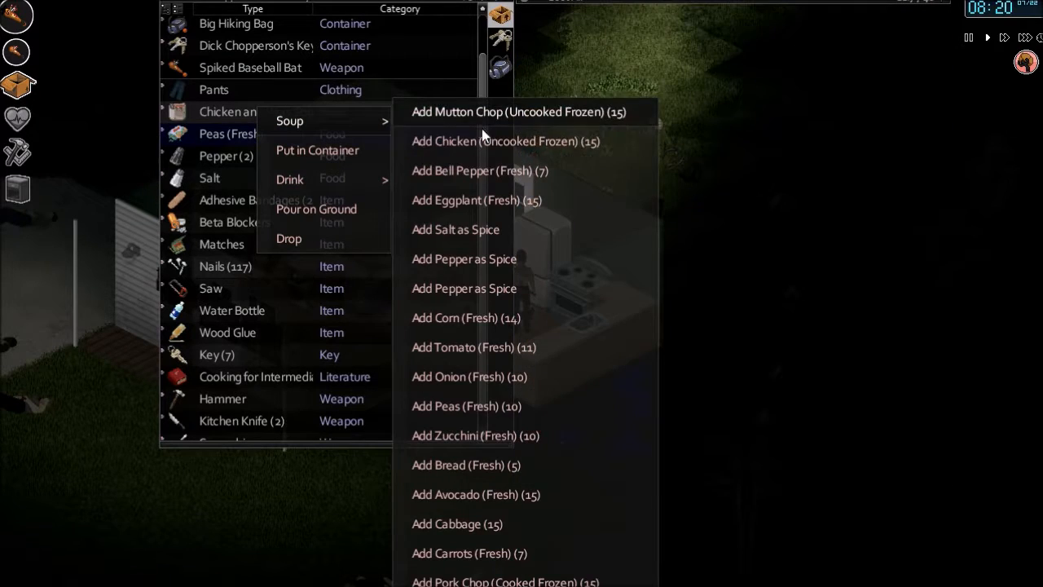
{"action": "left_click", "coordinate": [480, 170]}
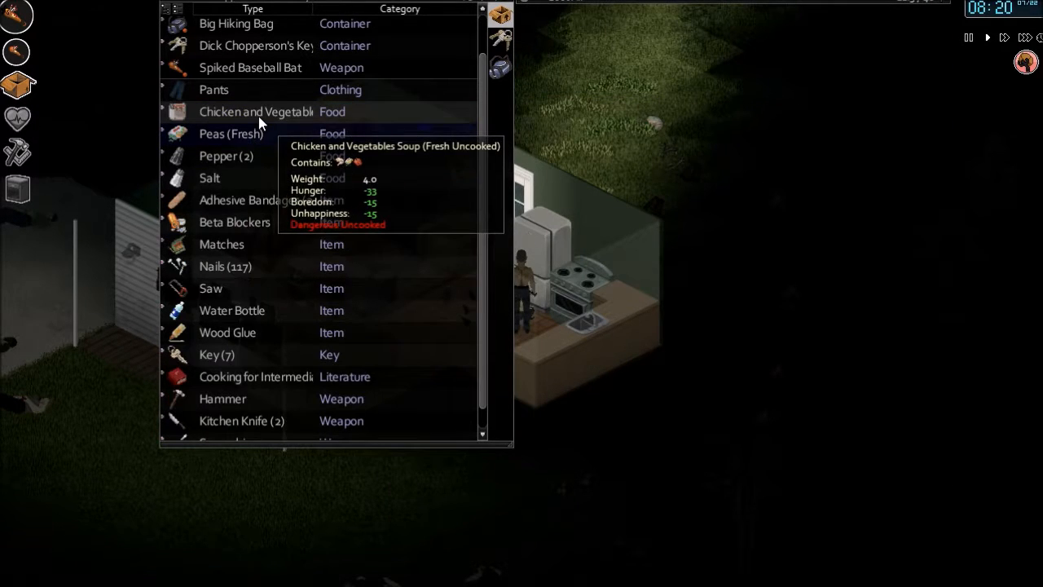
{"action": "right_click", "coordinate": [259, 116]}
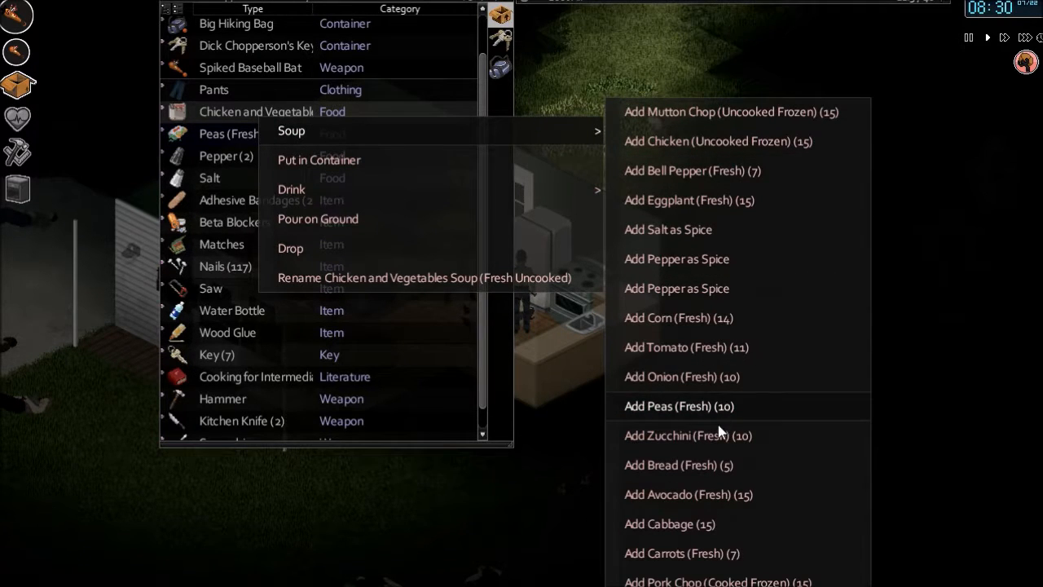
{"action": "left_click", "coordinate": [711, 389]}
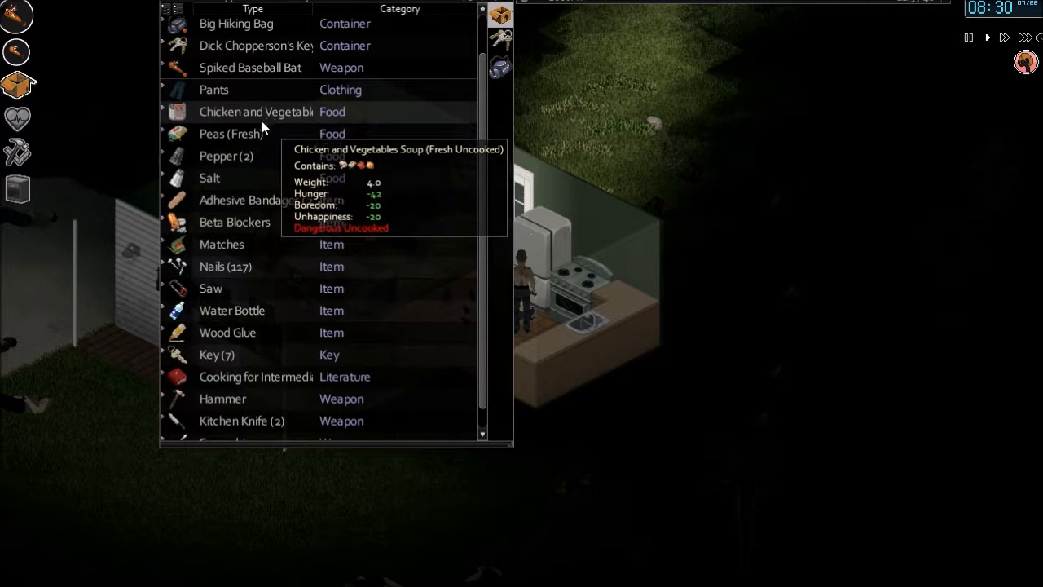
{"action": "left_click_drag", "start_coordinate": [230, 134], "coordinate": [655, 129]}
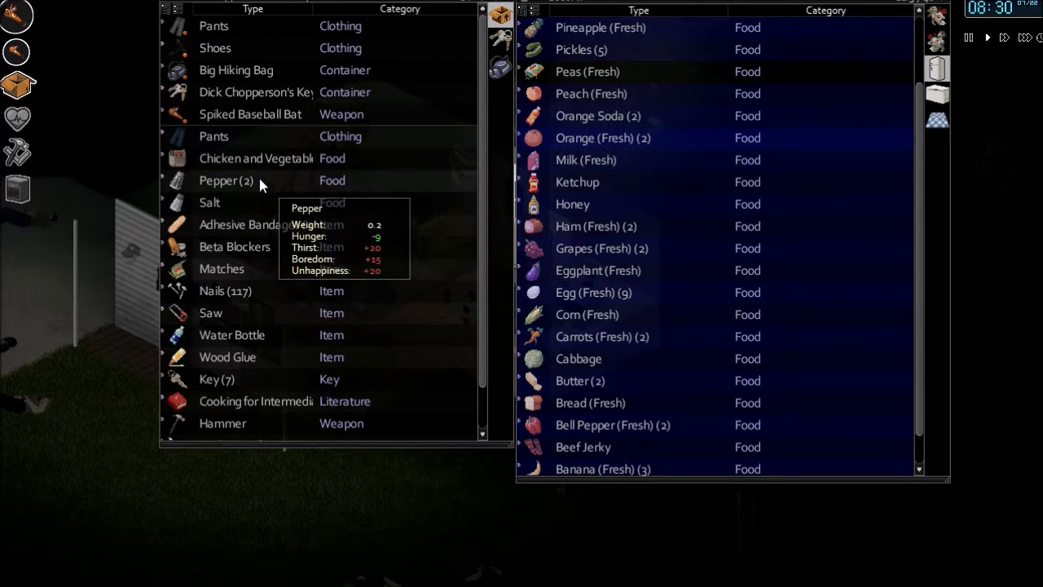
Season the chicken and vegetables soup with a spice and pepper
{"action": "right_click", "coordinate": [327, 159]}
{"action": "left_click", "coordinate": [656, 181]}
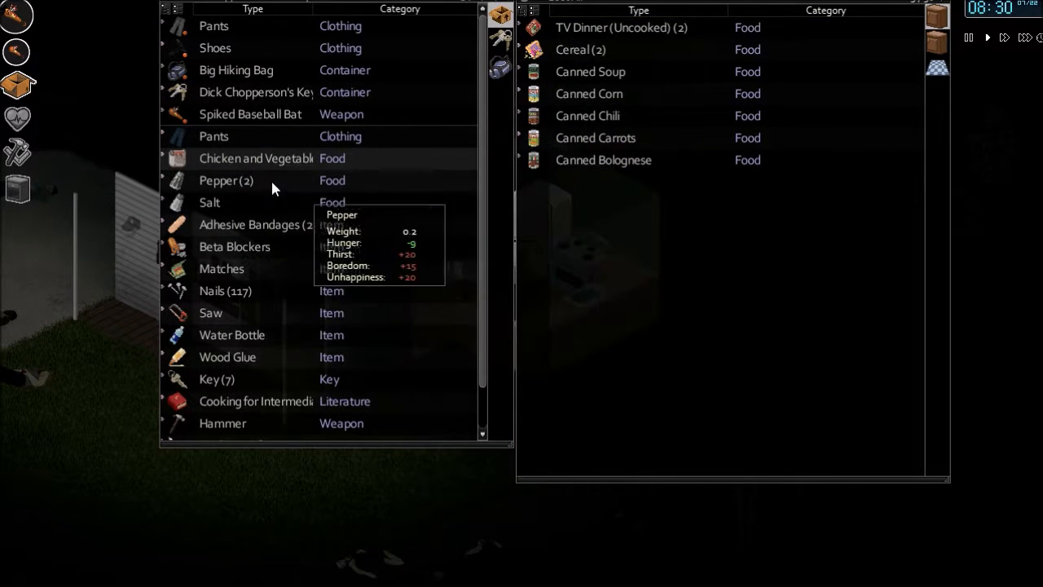
{"action": "mouse_move", "coordinate": [639, 7]}
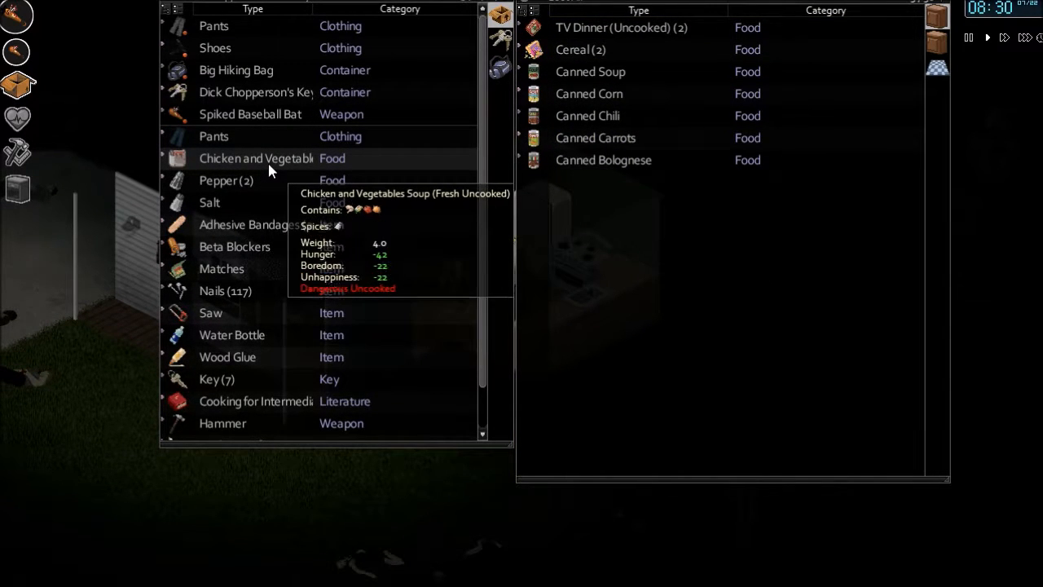
{"action": "right_click", "coordinate": [267, 161]}
{"action": "left_click", "coordinate": [673, 210]}
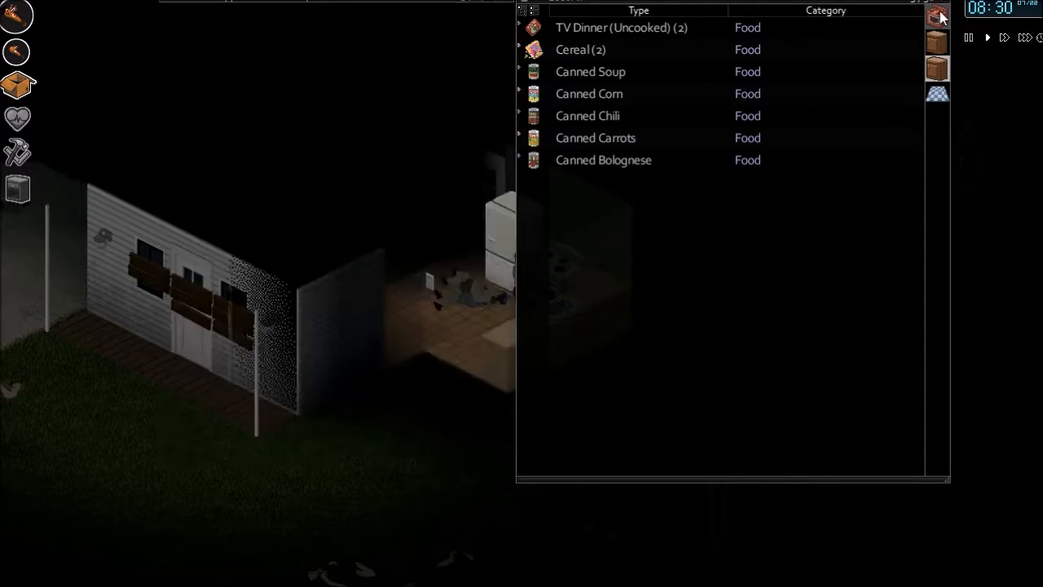
Put the chicken soup in the stove, read Cooking for Intermediates, and fast-forward while the food cooks
{"action": "left_click", "coordinate": [937, 14]}
{"action": "left_click_drag", "start_coordinate": [261, 160], "coordinate": [603, 122]}
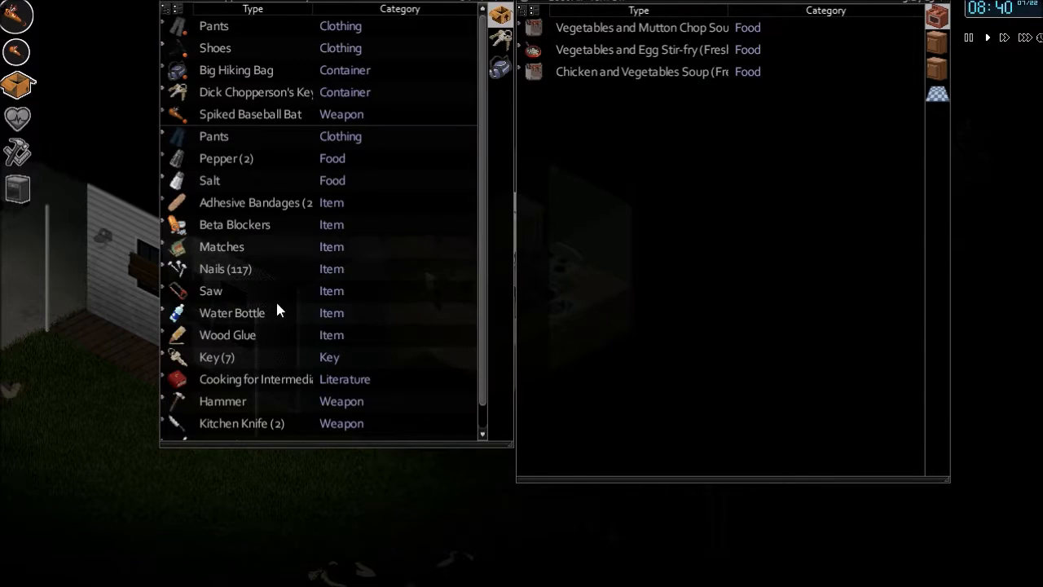
{"action": "right_click", "coordinate": [264, 379]}
{"action": "left_click", "coordinate": [351, 481]}
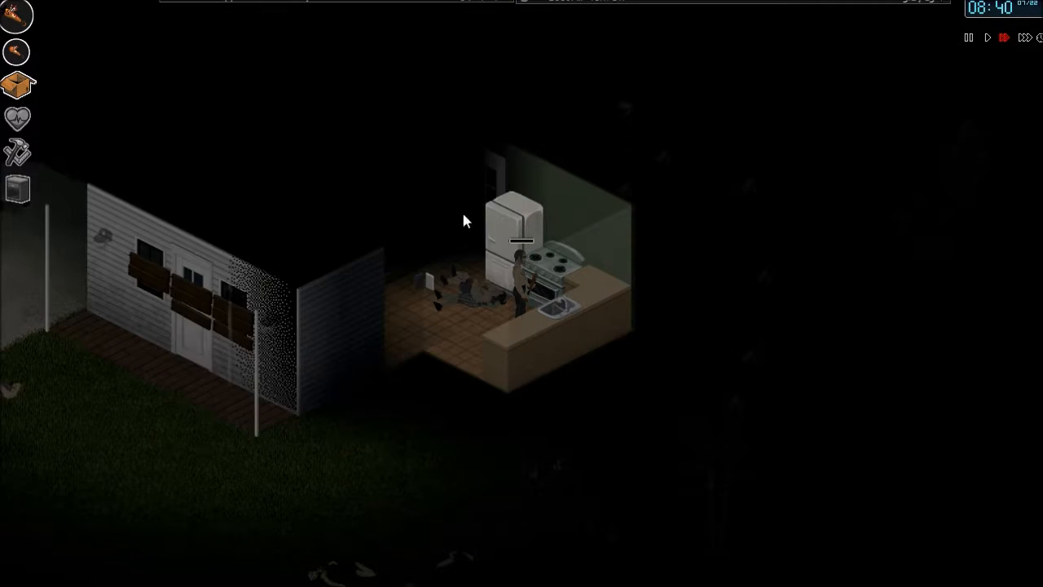
{"action": "left_click", "coordinate": [1005, 37]}
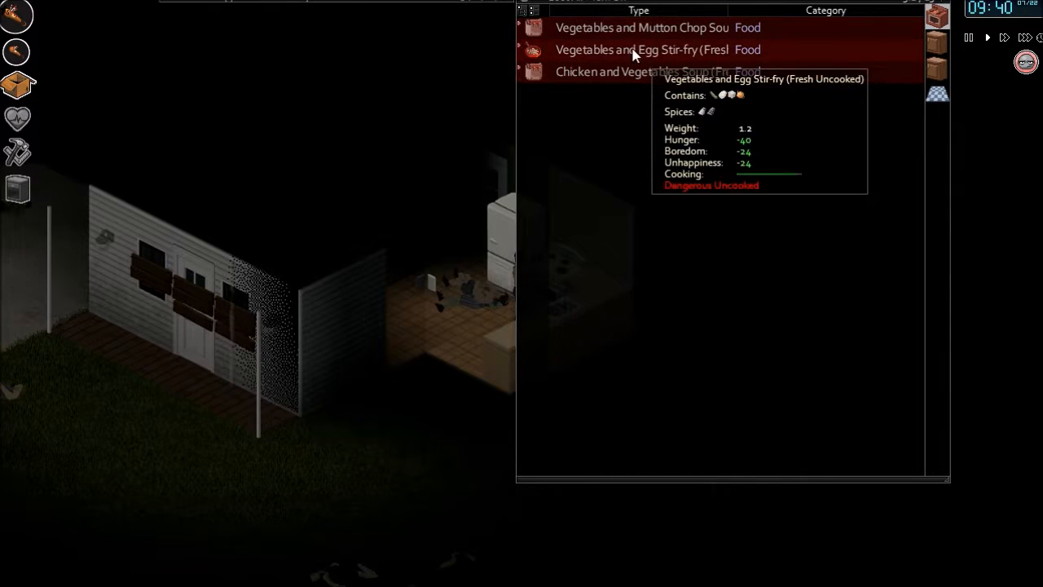
Take the mutton soup, chicken soup and egg stir-fry out of the stove, resuming the cooking book between
{"action": "double_click", "coordinate": [627, 28]}
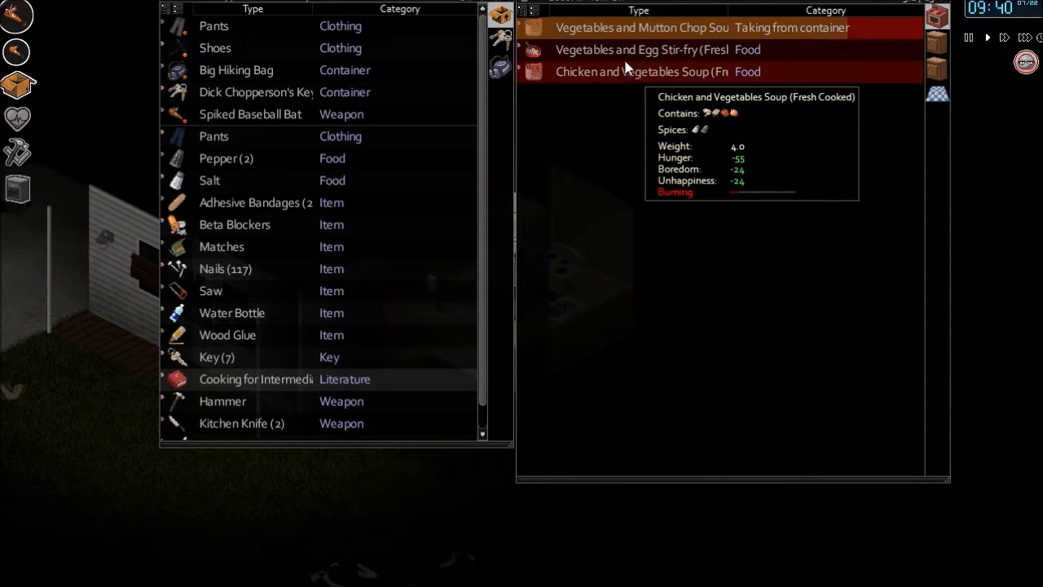
{"action": "double_click", "coordinate": [614, 51]}
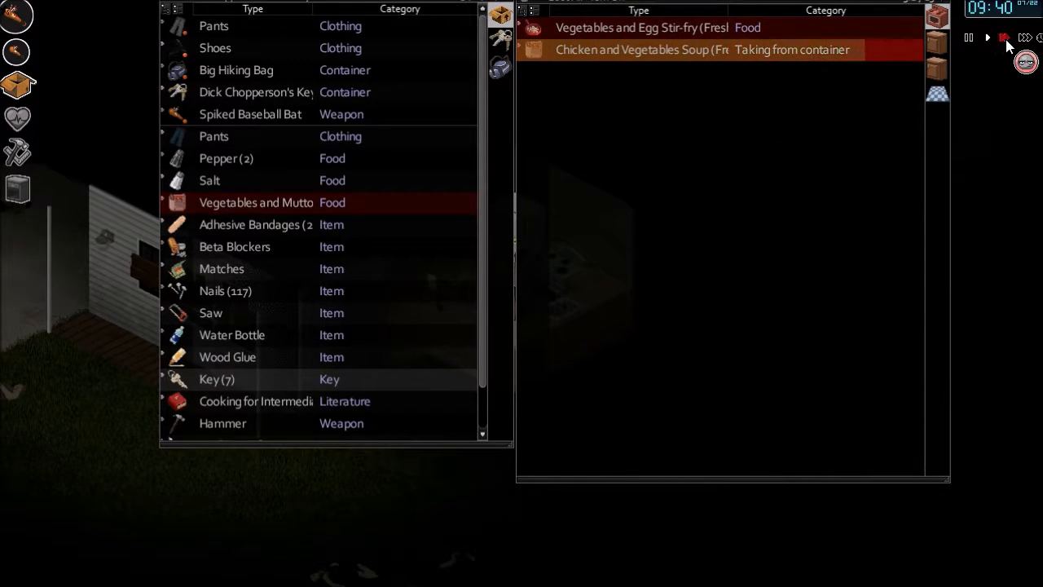
{"action": "right_click", "coordinate": [270, 427]}
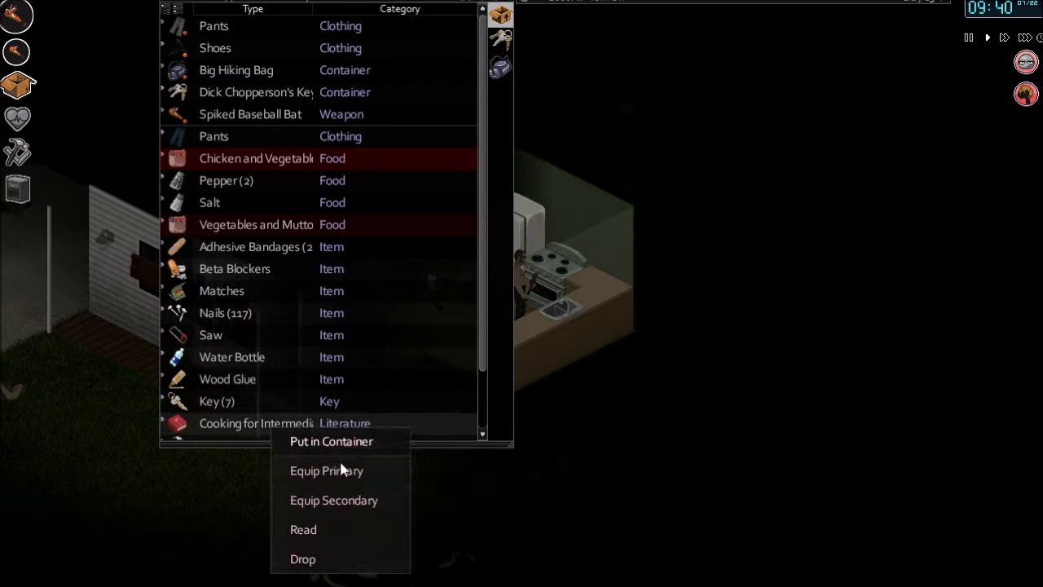
{"action": "left_click", "coordinate": [351, 517]}
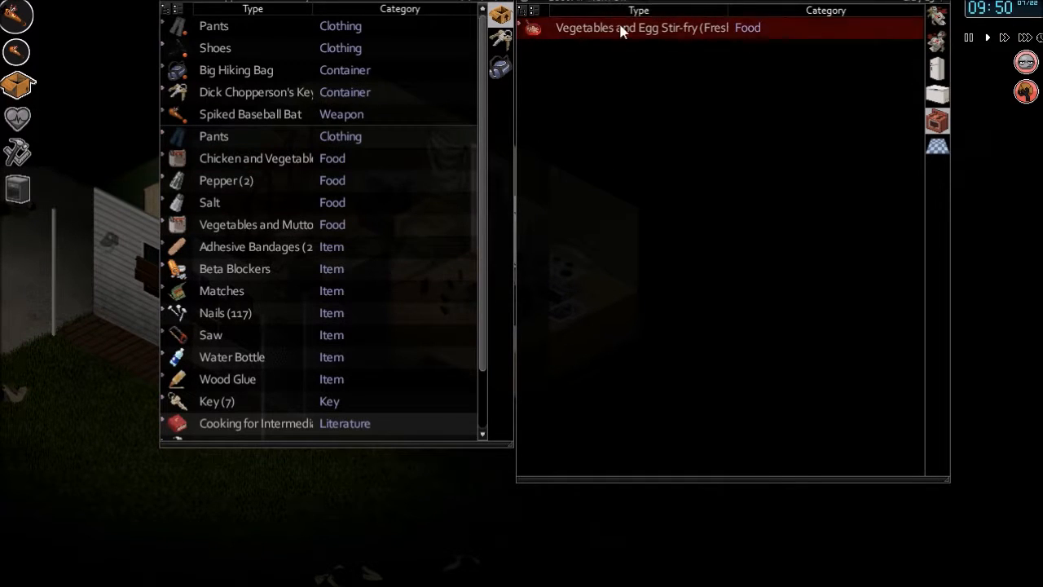
{"action": "double_click", "coordinate": [622, 33]}
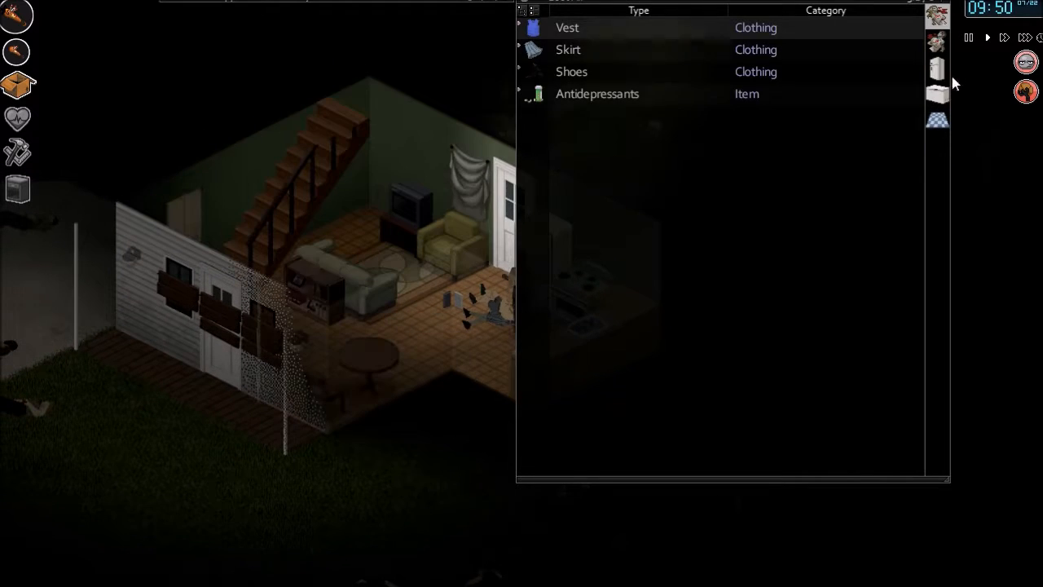
{"action": "mouse_move", "coordinate": [937, 94]}
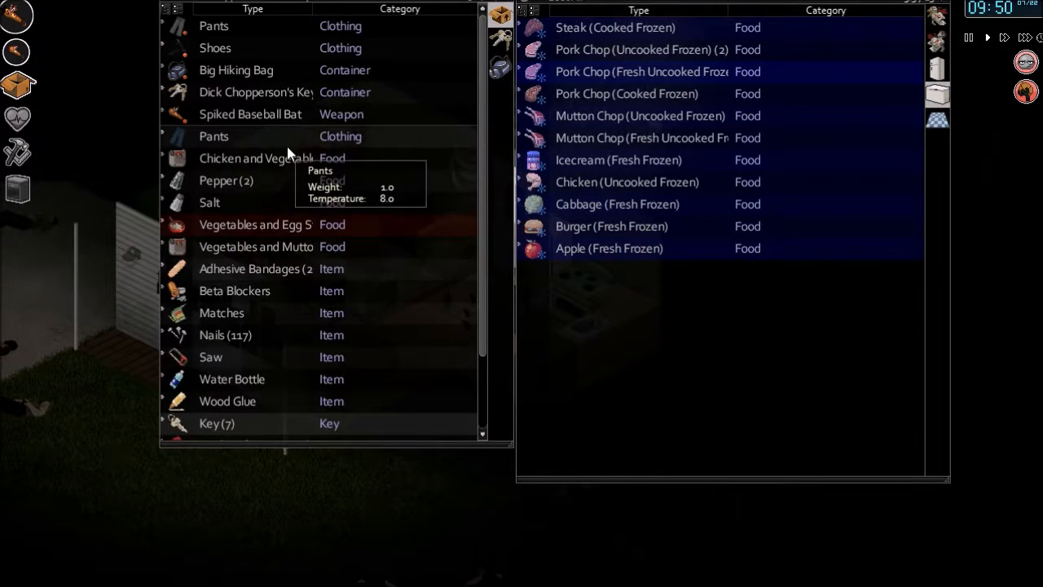
Put the chicken soup into the freezer, then choose to eat half of the egg stir-fry
{"action": "left_click_drag", "start_coordinate": [254, 160], "coordinate": [684, 340]}
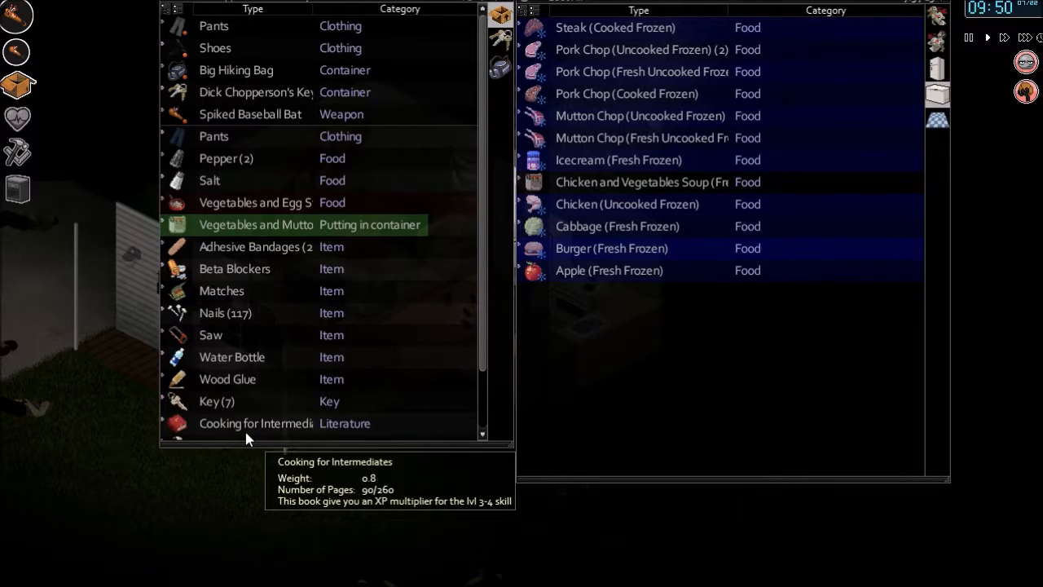
{"action": "right_click", "coordinate": [257, 201]}
{"action": "mouse_move", "coordinate": [424, 241]}
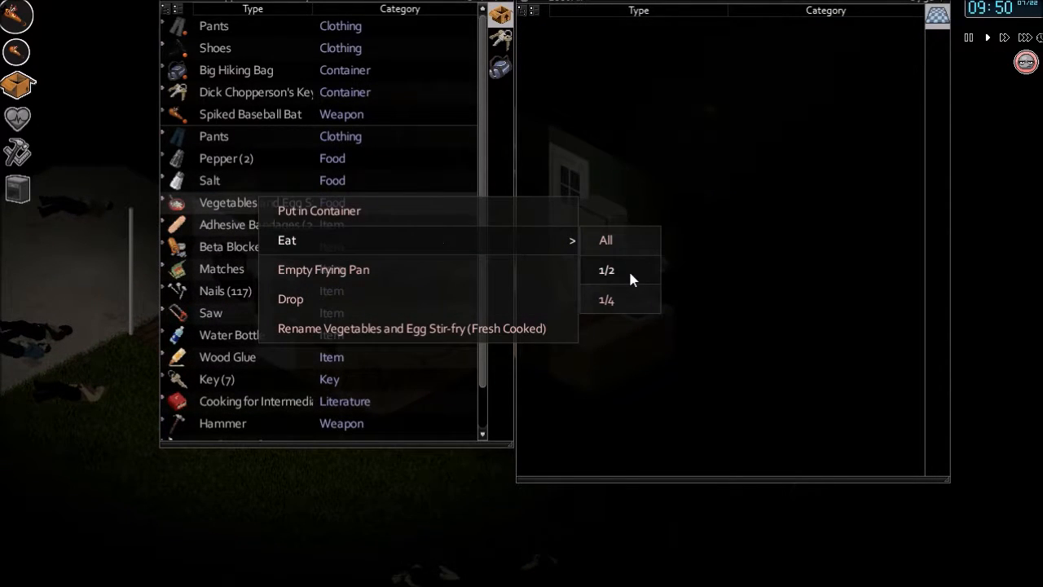
{"action": "left_click", "coordinate": [628, 269]}
Close the inventory and walk the character out the door, north through the trees toward the pavement
{"action": "key", "text": "i"}
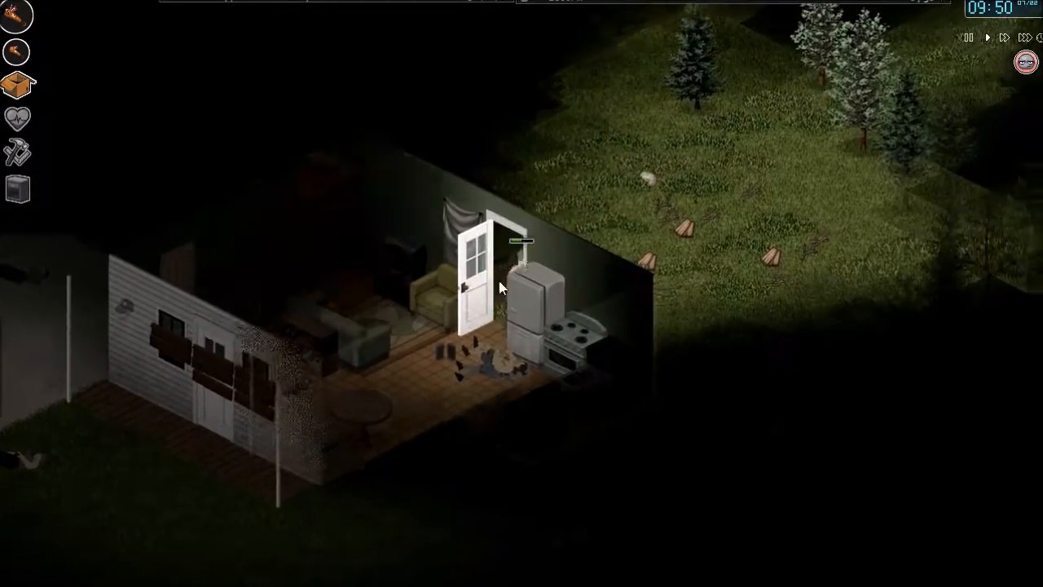
{"action": "key", "text": "w"}
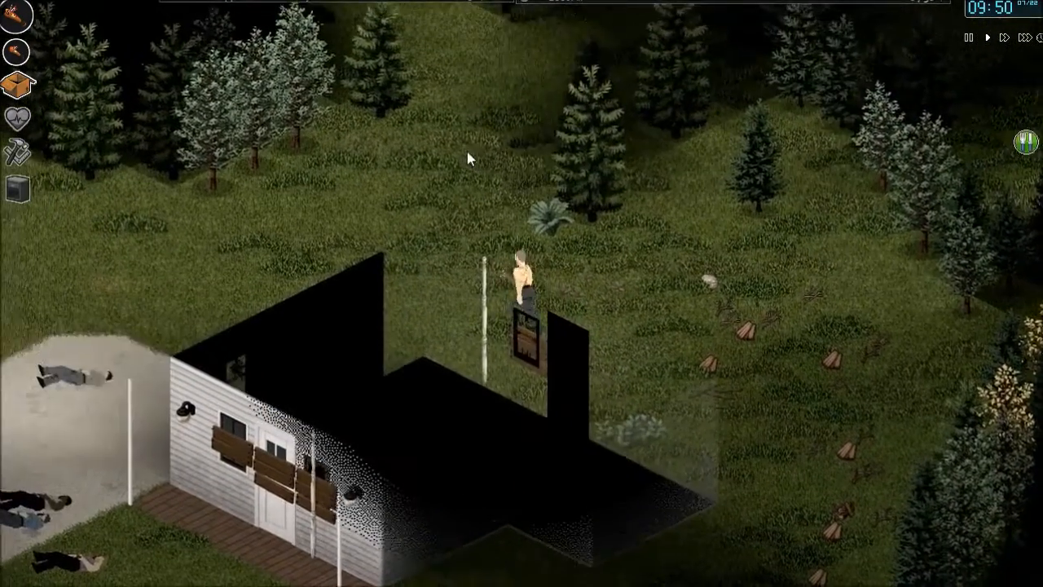
{"action": "key", "text": "w"}
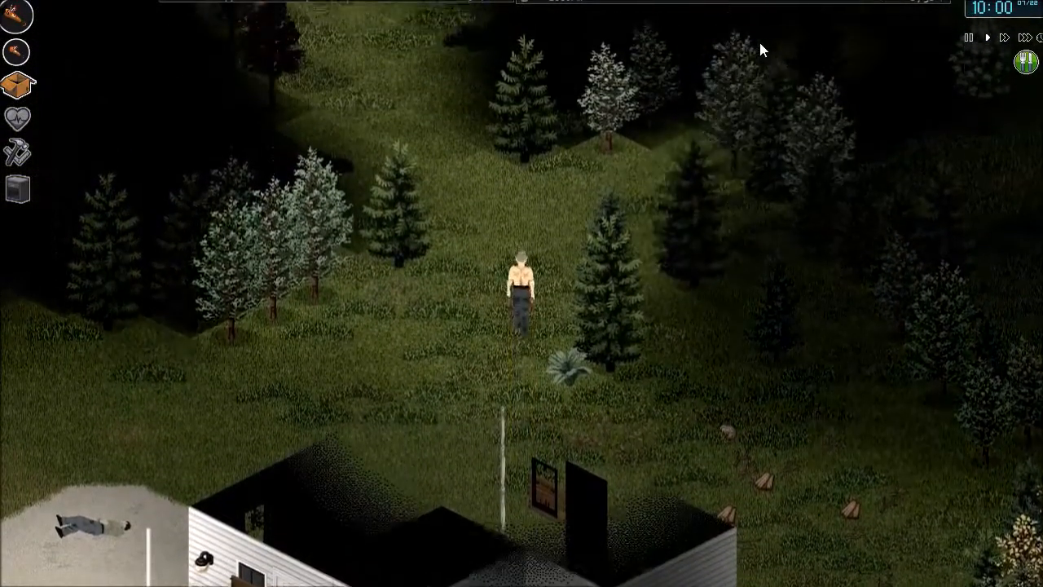
{"action": "key", "text": "w"}
{"action": "key", "text": "i"}
{"action": "key", "text": "i"}
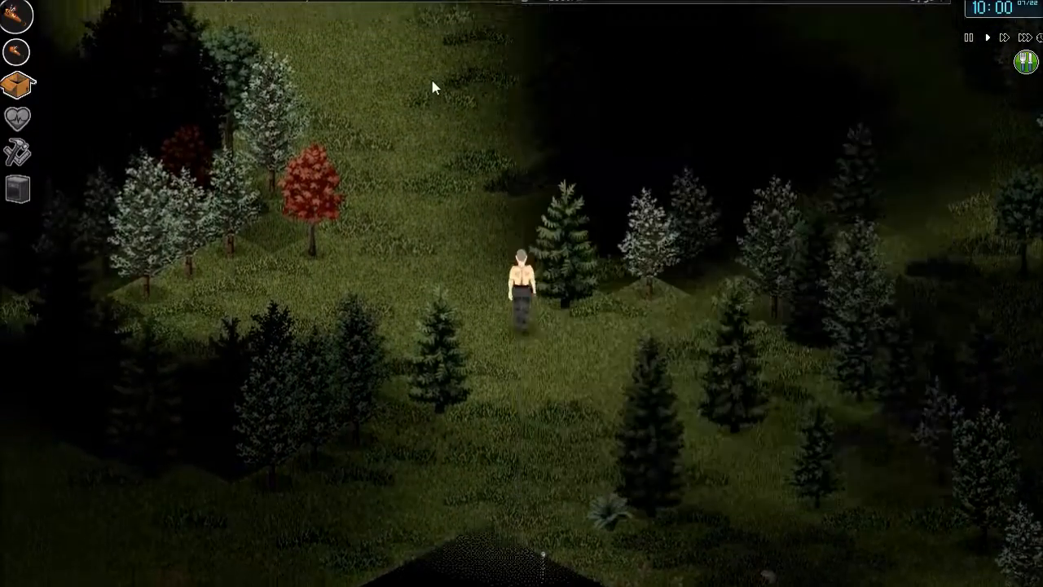
{"action": "key", "text": "w"}
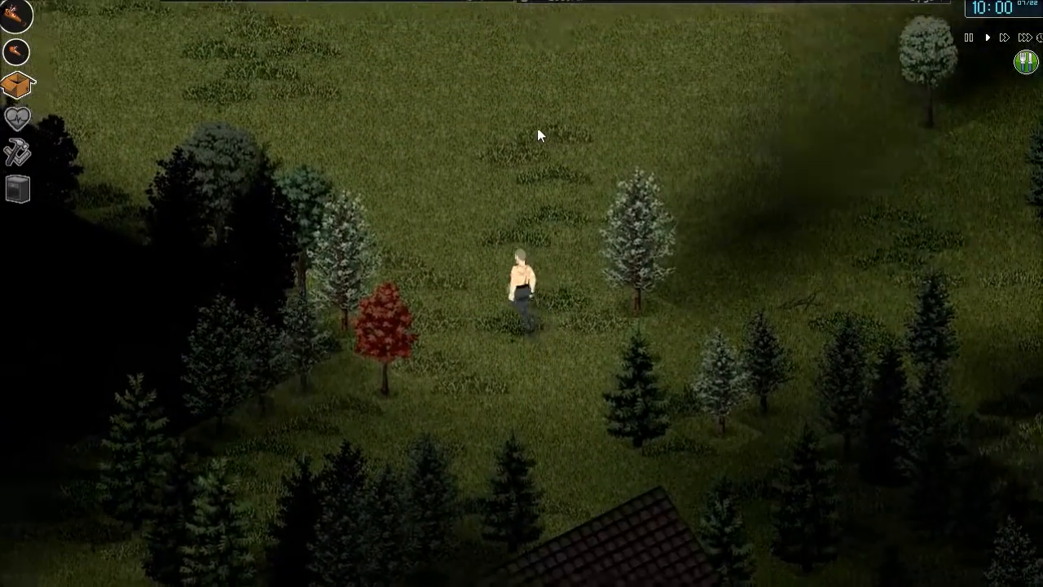
{"action": "scroll", "coordinate": [537, 128], "scroll_direction": "down", "scroll_amount": 3}
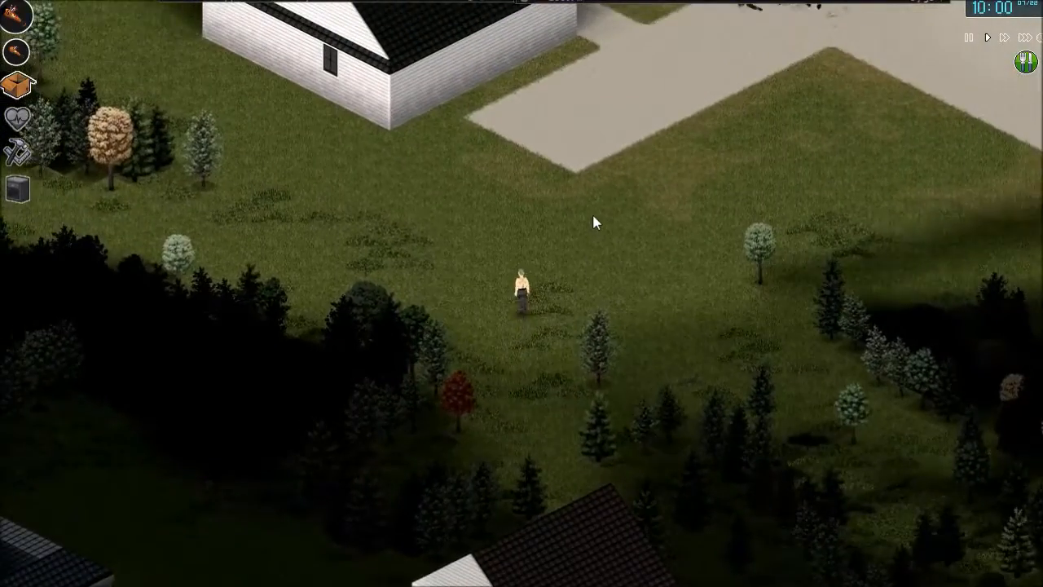
{"action": "key", "text": "w"}
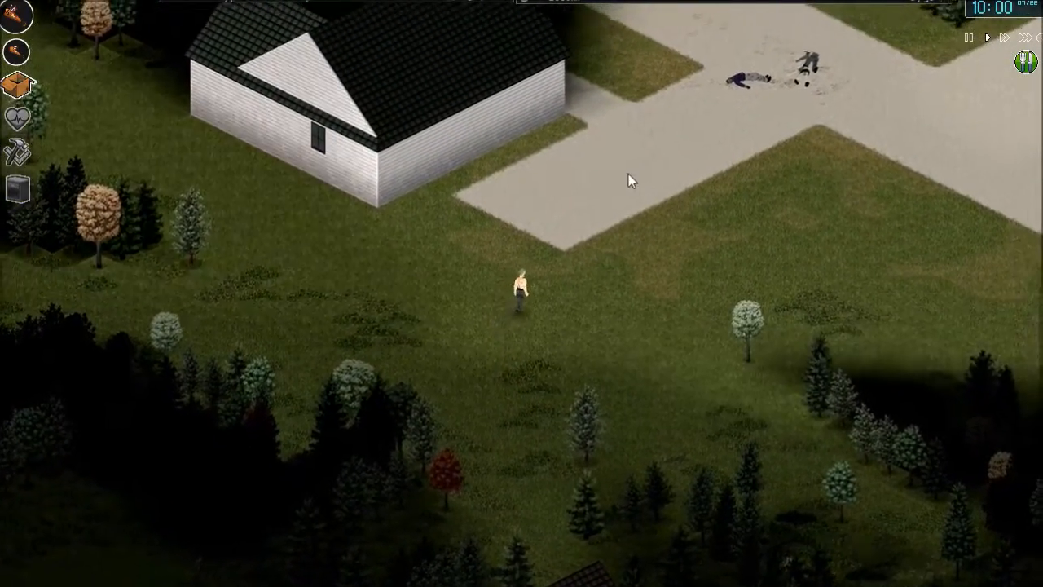
{"action": "key", "text": "w"}
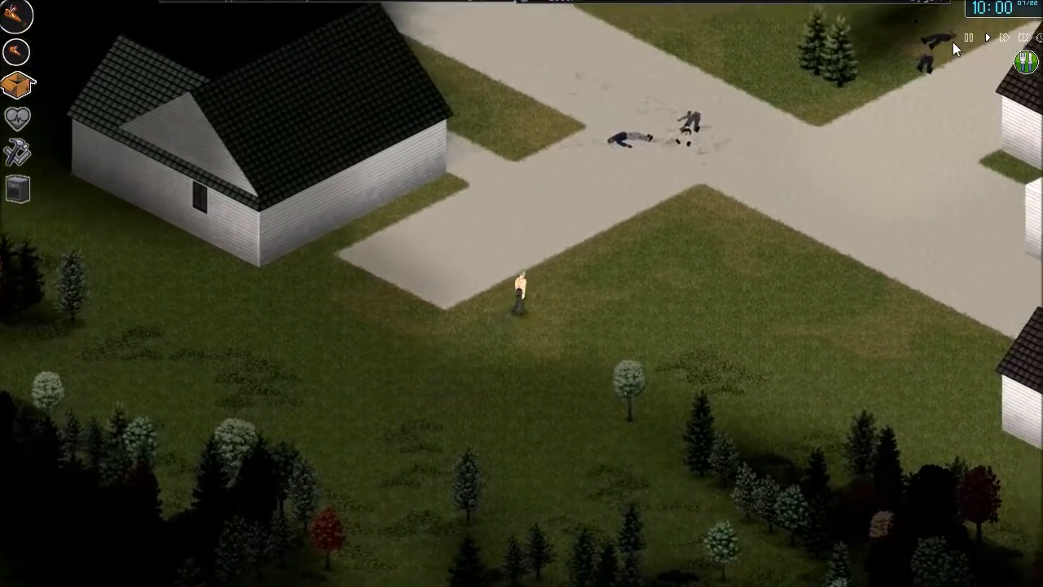
{"action": "scroll", "coordinate": [590, 133], "scroll_direction": "down", "scroll_amount": 3}
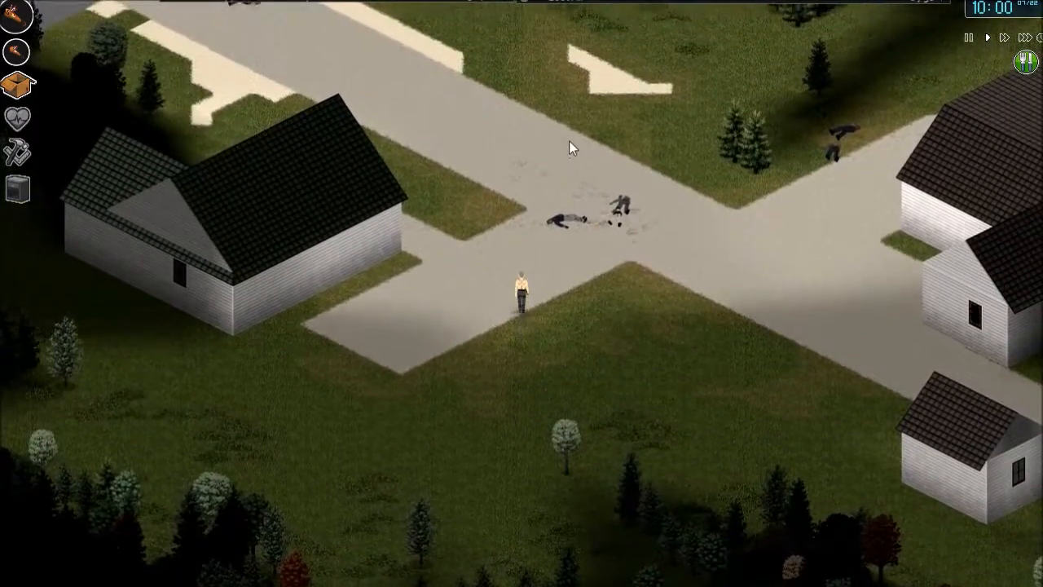
Cross the grass onto the main road and run along it past the corpses, around the bend out of town
{"action": "key", "text": "w"}
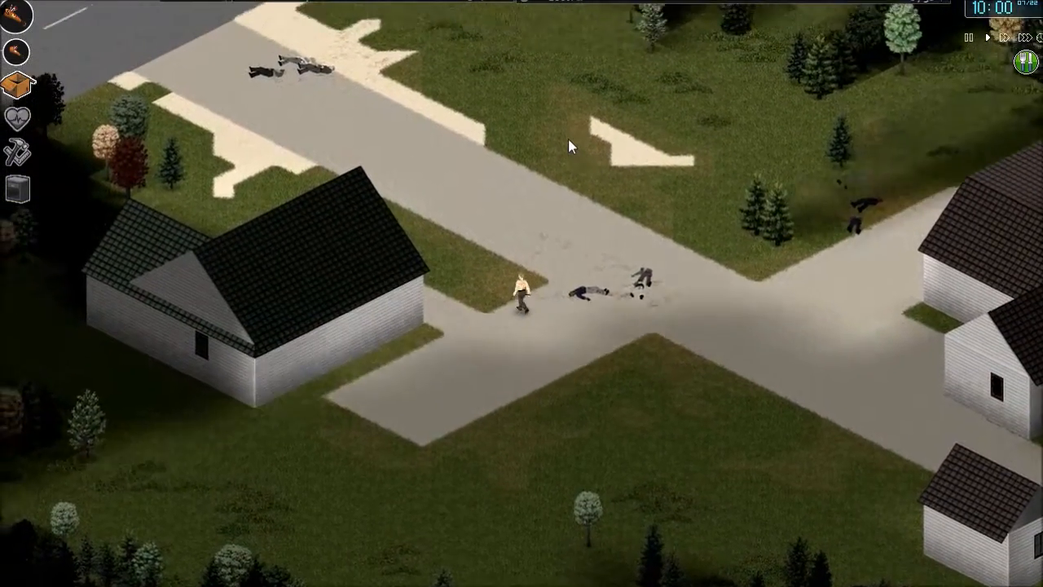
{"action": "key", "text": "w"}
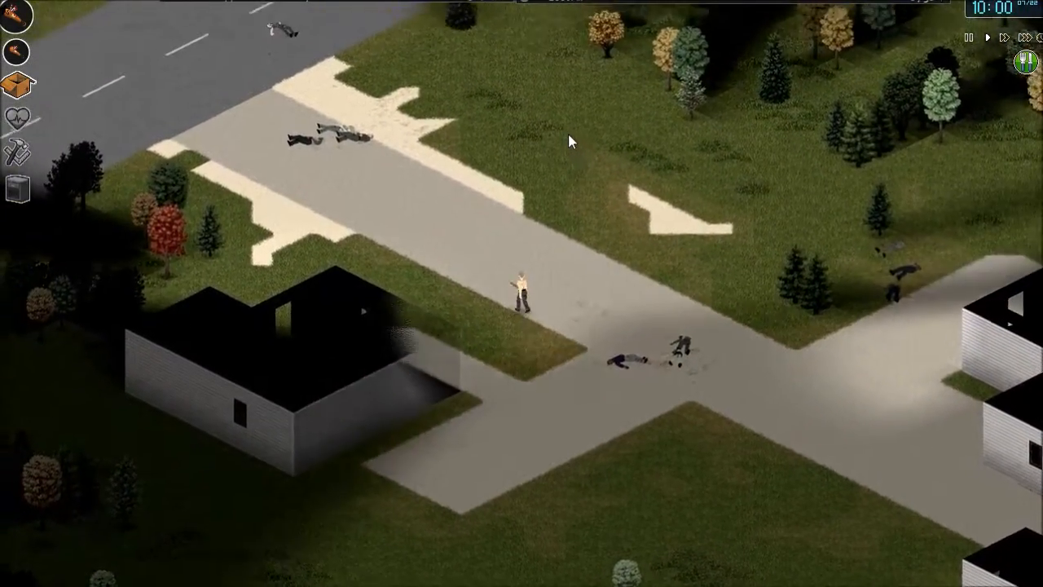
{"action": "key", "text": "w"}
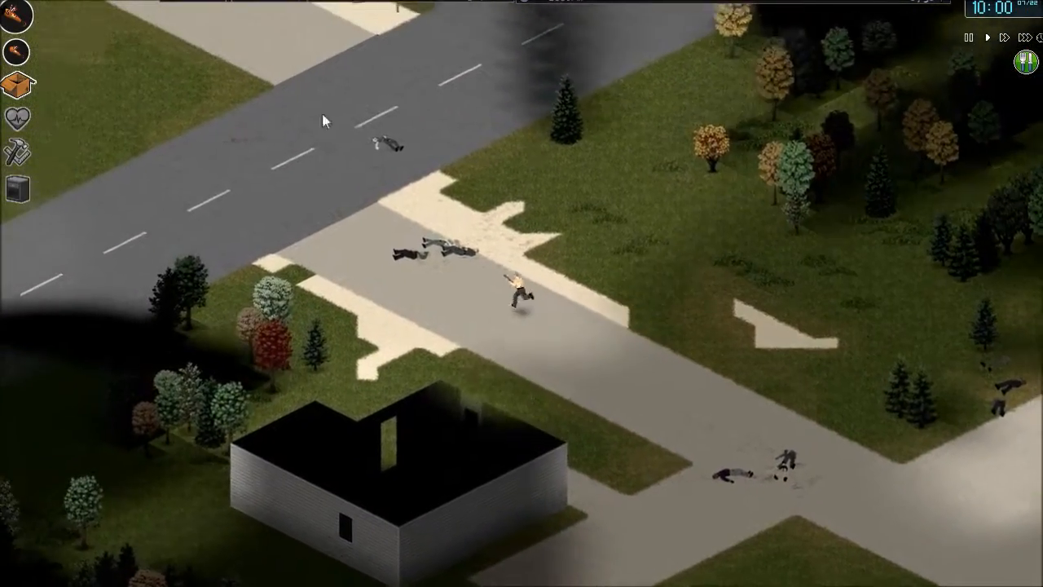
{"action": "key", "text": "w"}
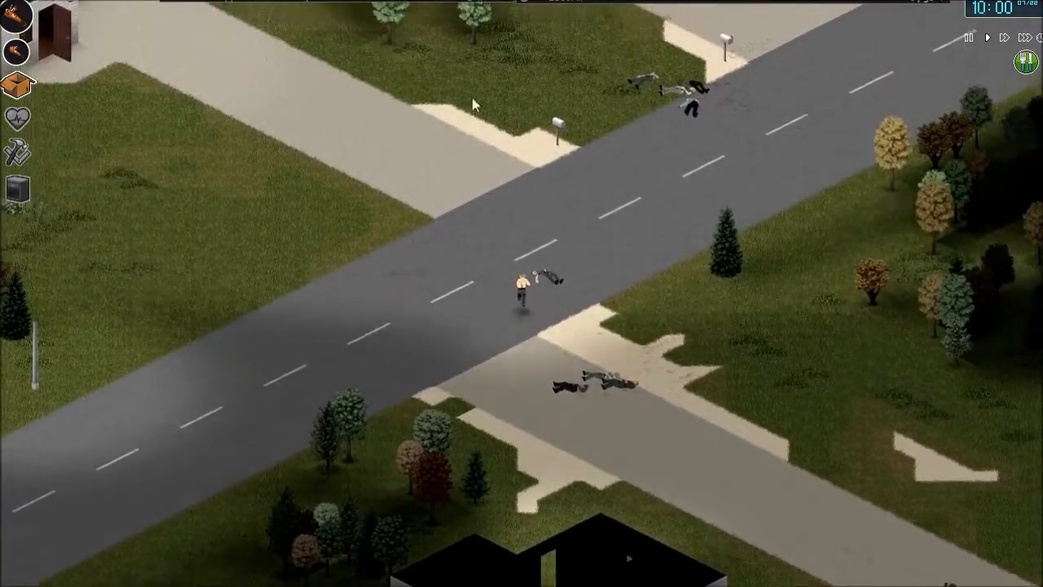
{"action": "key", "text": "w"}
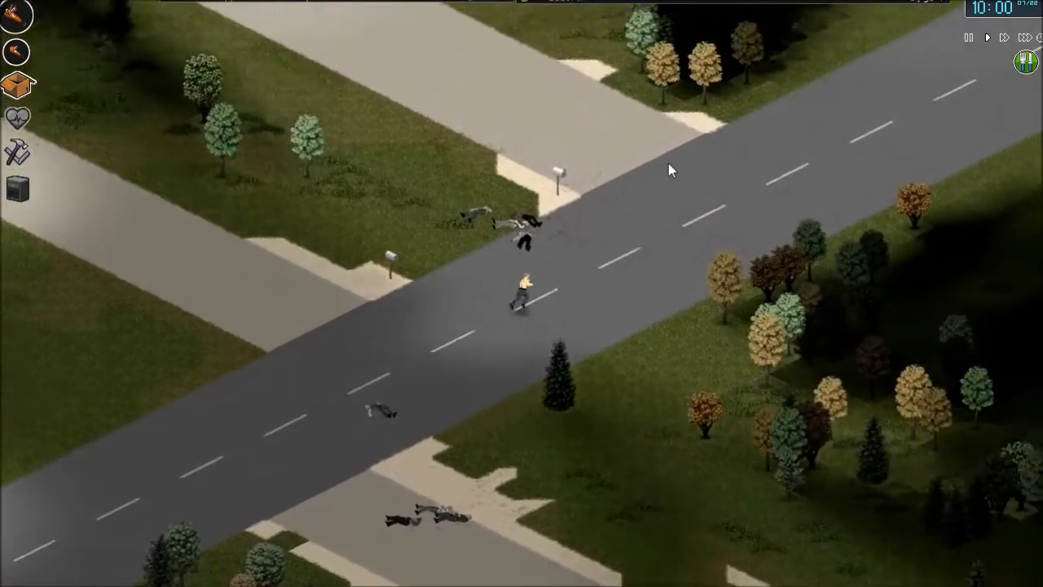
{"action": "key", "text": "w"}
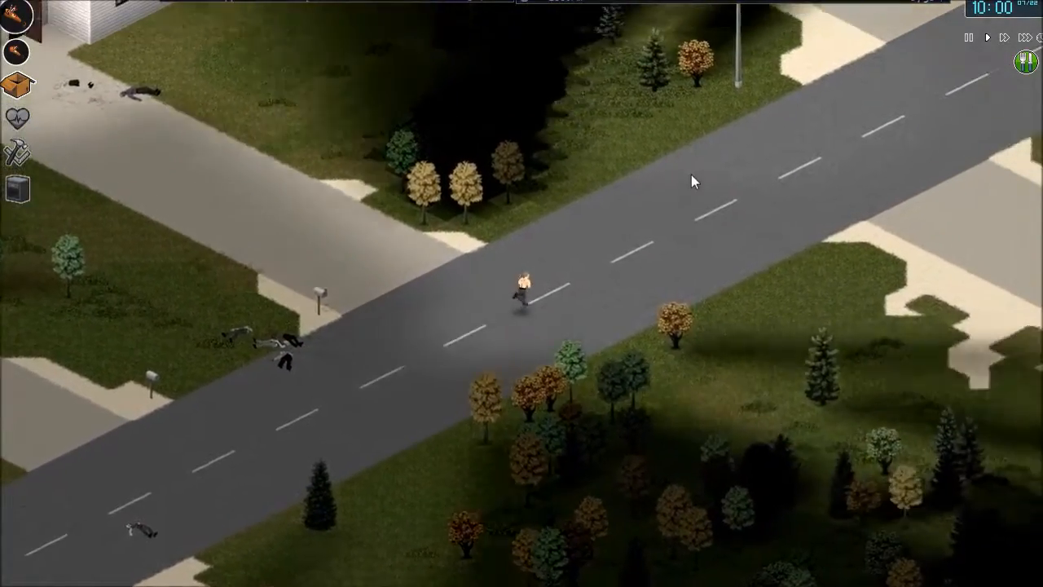
{"action": "key", "text": "w"}
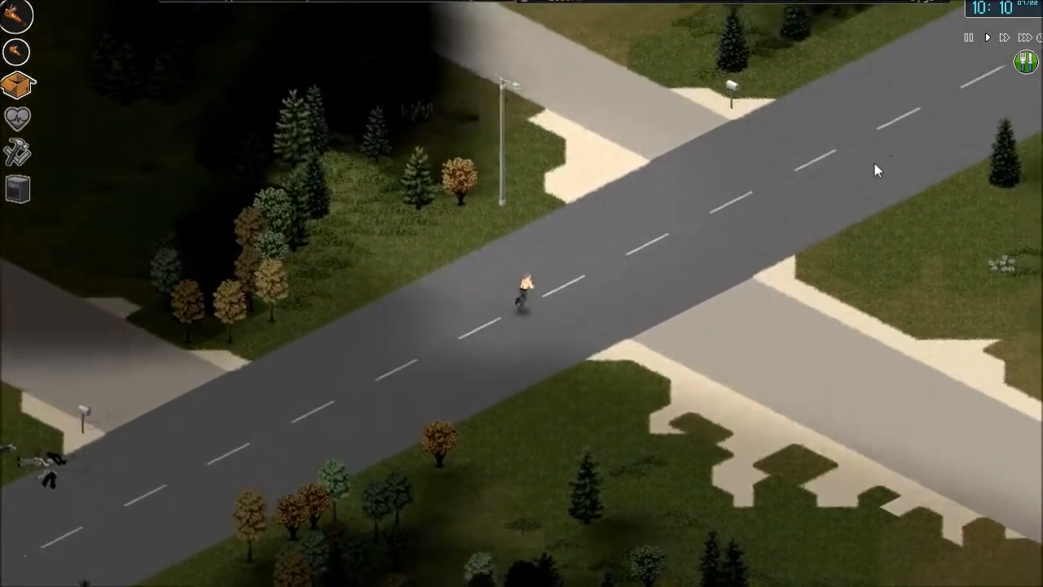
{"action": "key", "text": "w"}
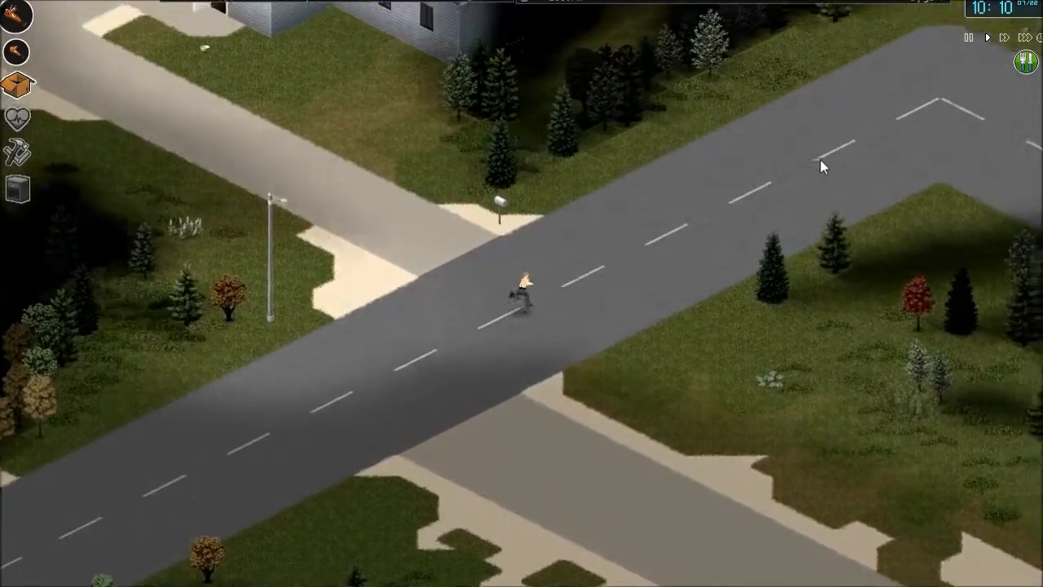
{"action": "key", "text": "w"}
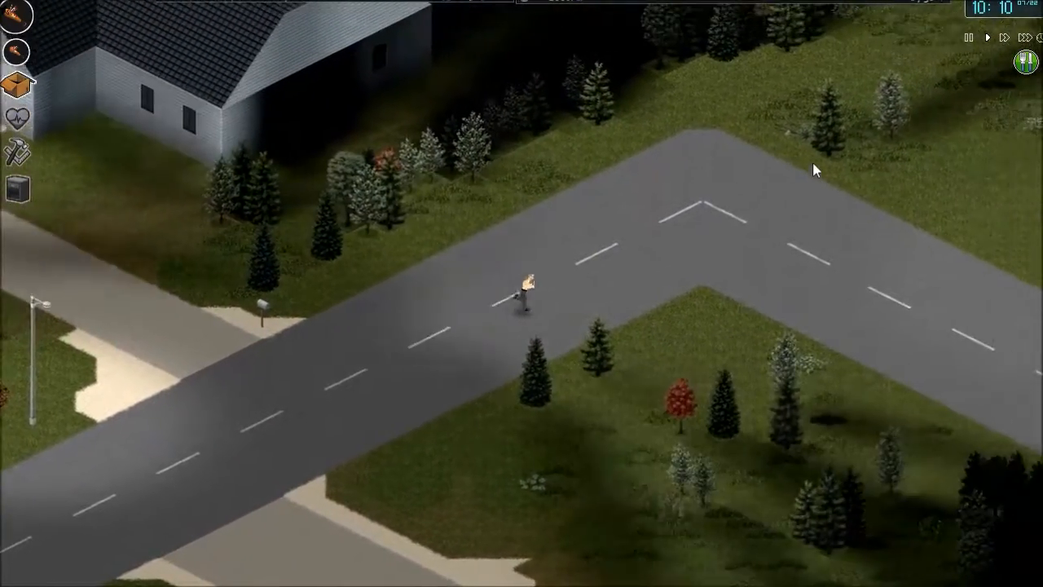
{"action": "key", "text": "w"}
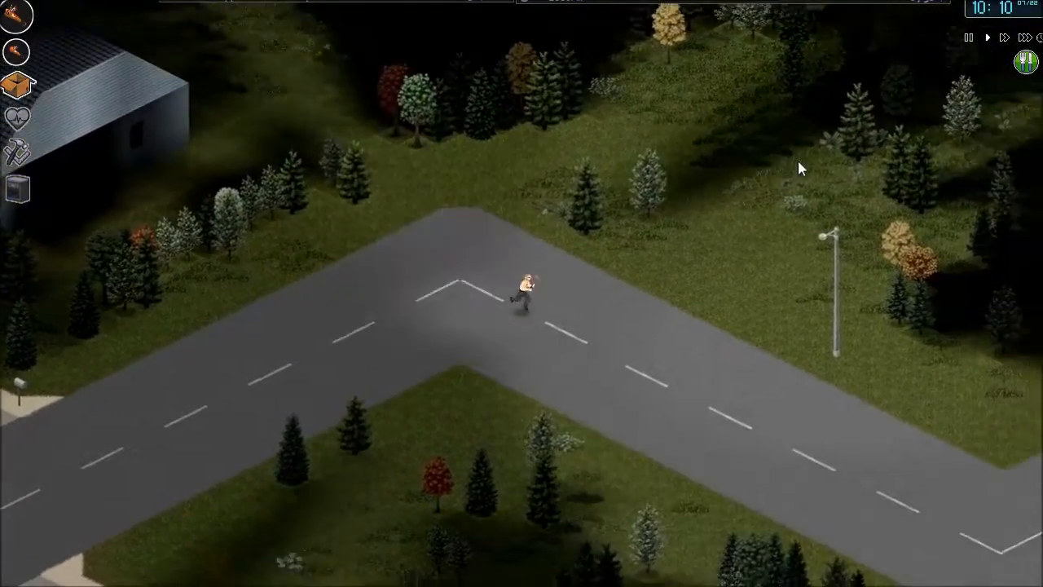
{"action": "key", "text": "w"}
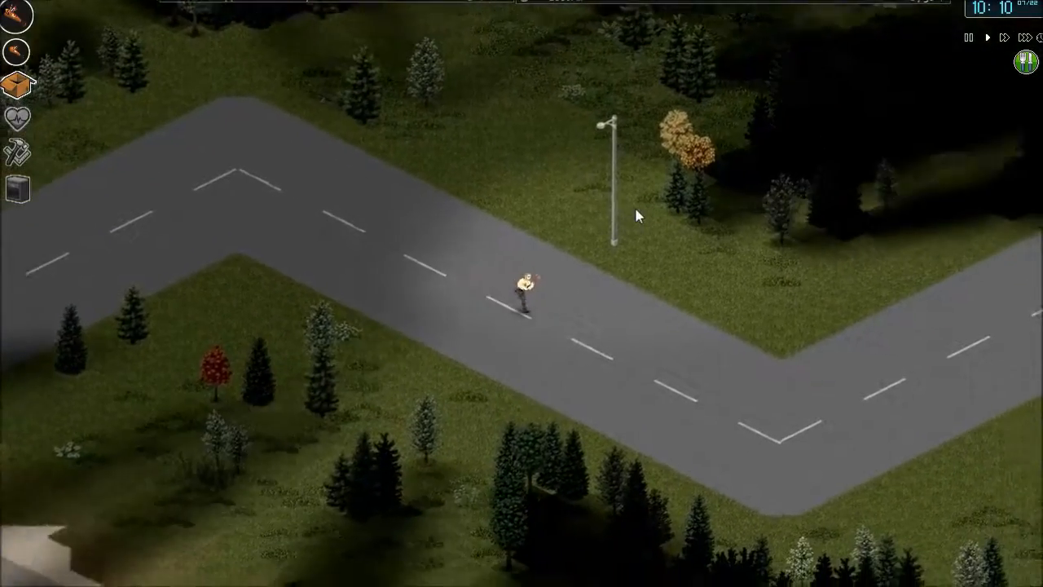